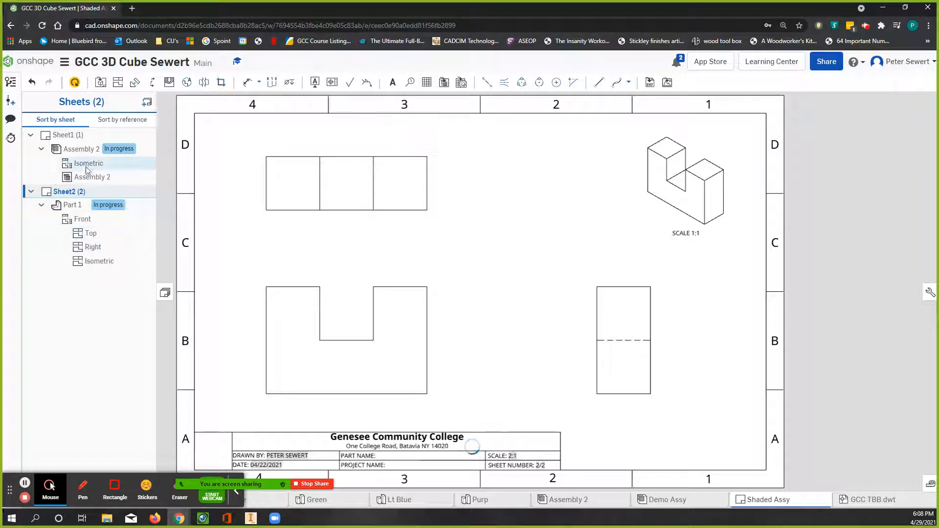
Step: Open Sheet1 of the drawing to view the ballooned cube and parts table, and admit the waiting meeting participant
{"action": "left_click", "coordinate": [68, 136]}
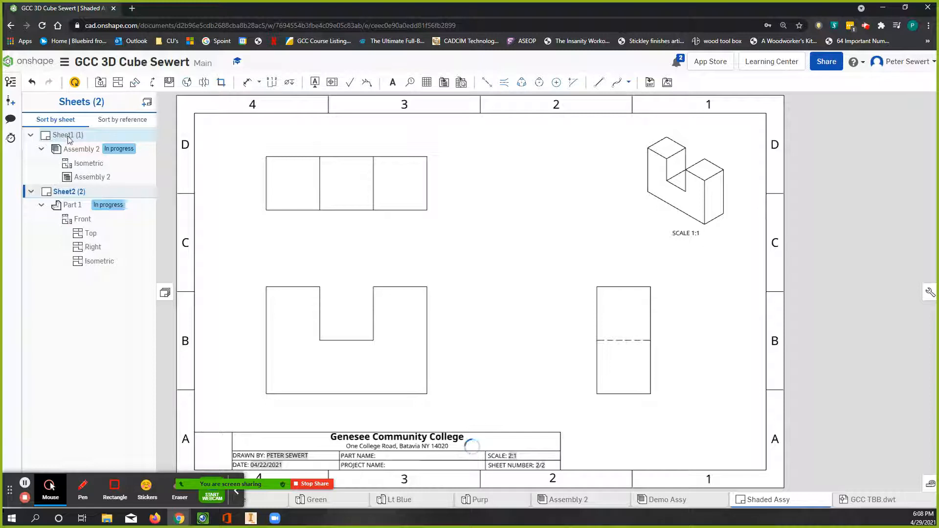
{"action": "left_click", "coordinate": [68, 137]}
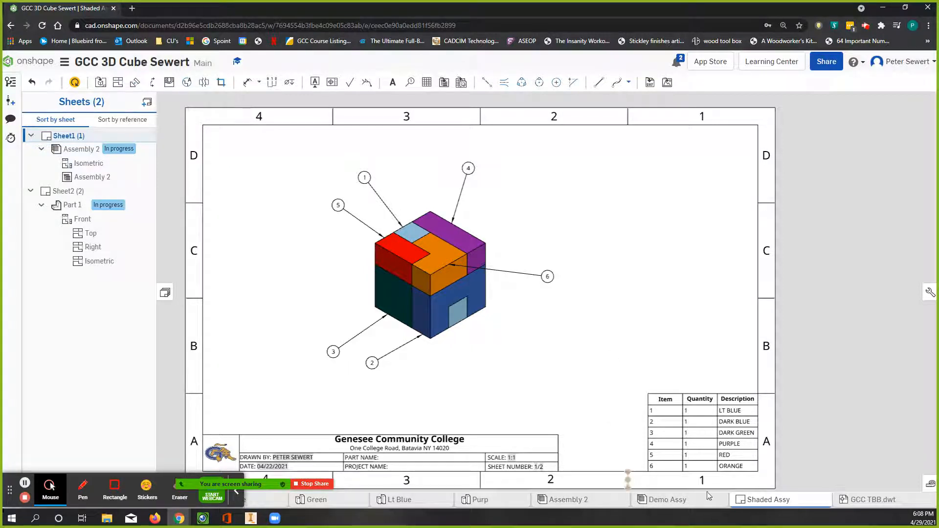
{"action": "left_click", "coordinate": [689, 439]}
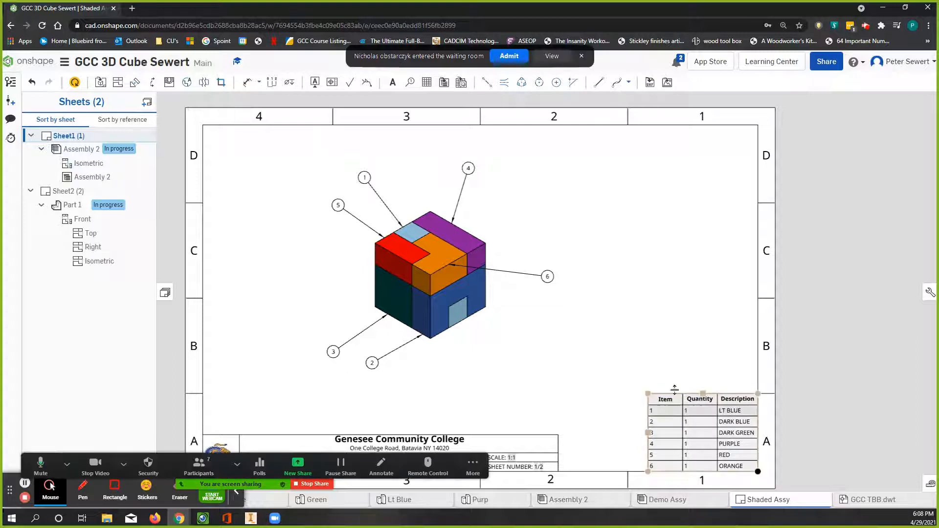
{"action": "left_click", "coordinate": [509, 56]}
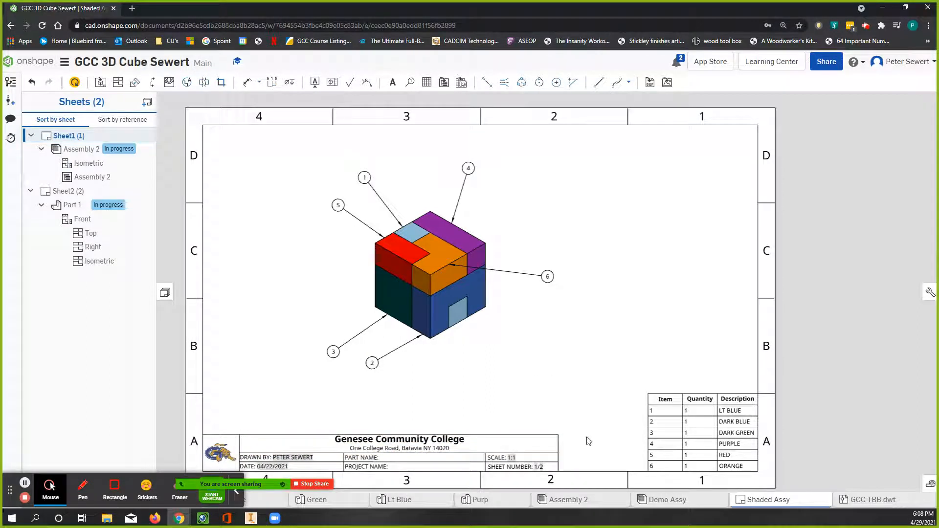
Step: Open the bill of materials of Assembly 2 and check the options for its Description column
{"action": "left_click", "coordinate": [574, 501]}
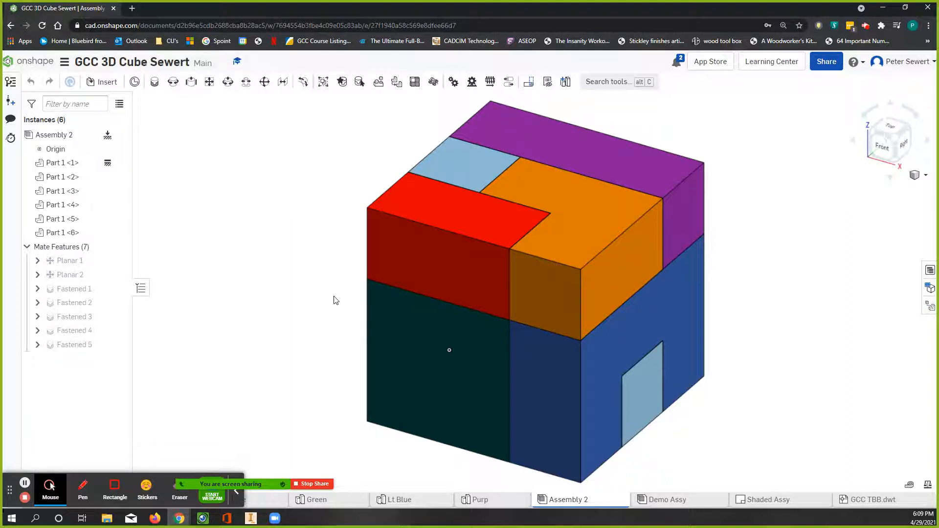
{"action": "left_click", "coordinate": [929, 271]}
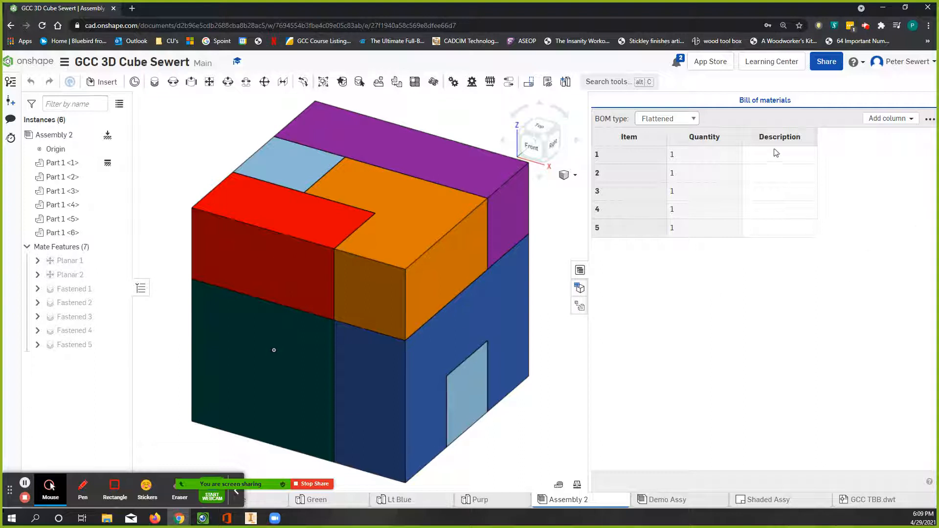
{"action": "left_click", "coordinate": [805, 137]}
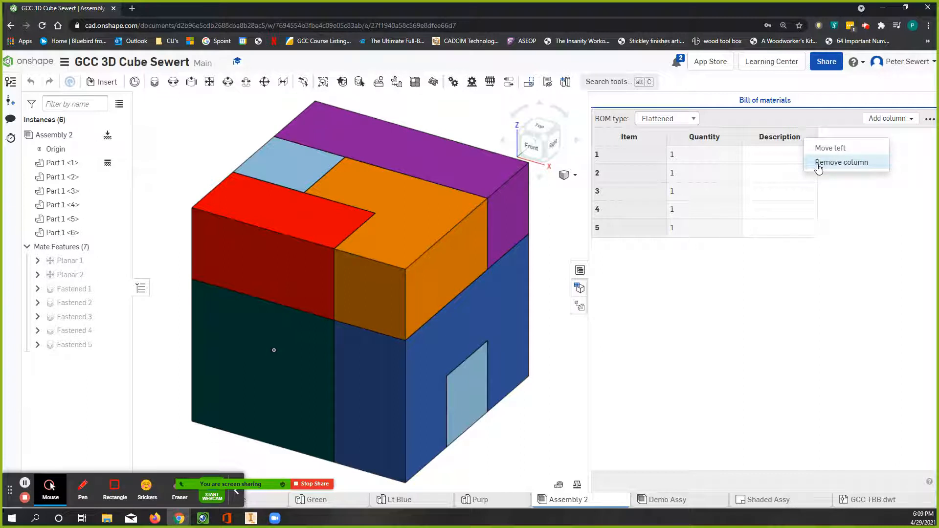
{"action": "left_click", "coordinate": [778, 278]}
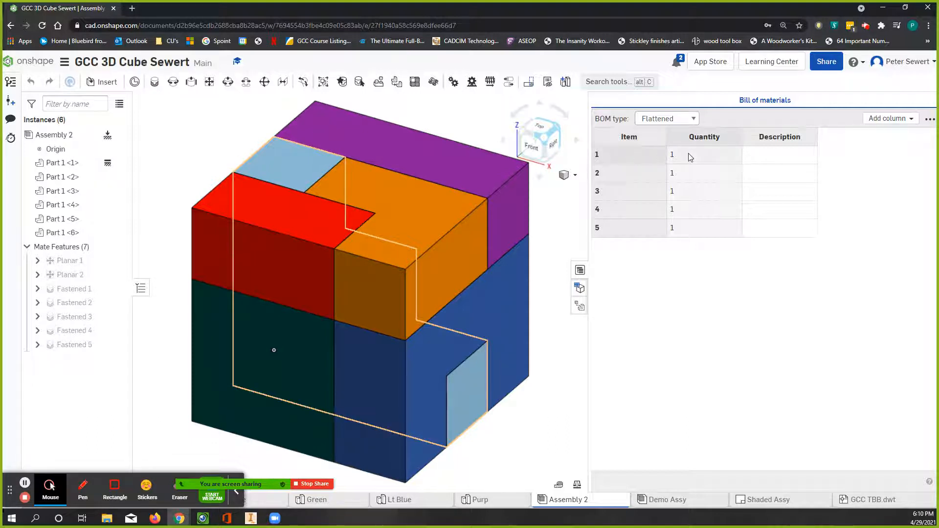
Step: Enter the descriptions "Lt. Blue" for item 1 and "Dk Blue" for item 2 in the bill of materials
{"action": "left_click", "coordinate": [766, 156]}
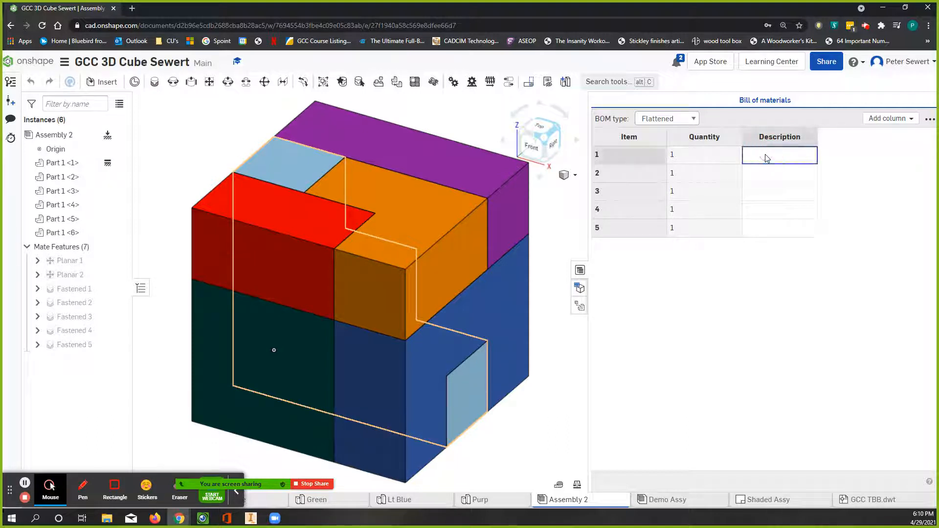
{"action": "left_click", "coordinate": [766, 156]}
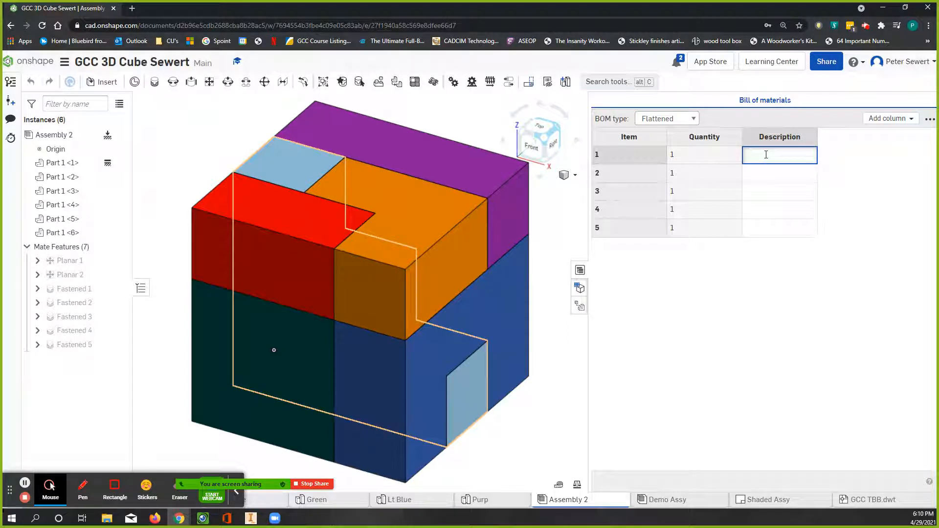
{"action": "type", "text": "Lt. Blue"}
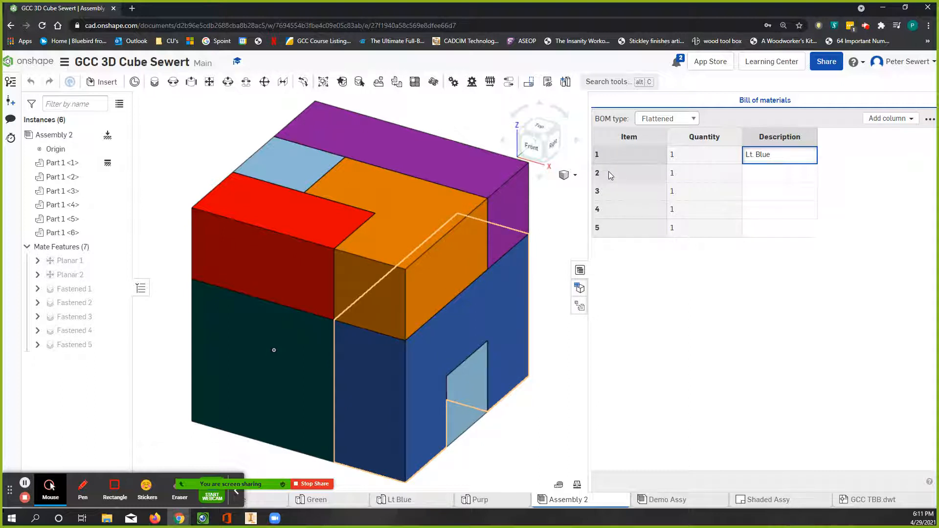
{"action": "left_click", "coordinate": [749, 177]}
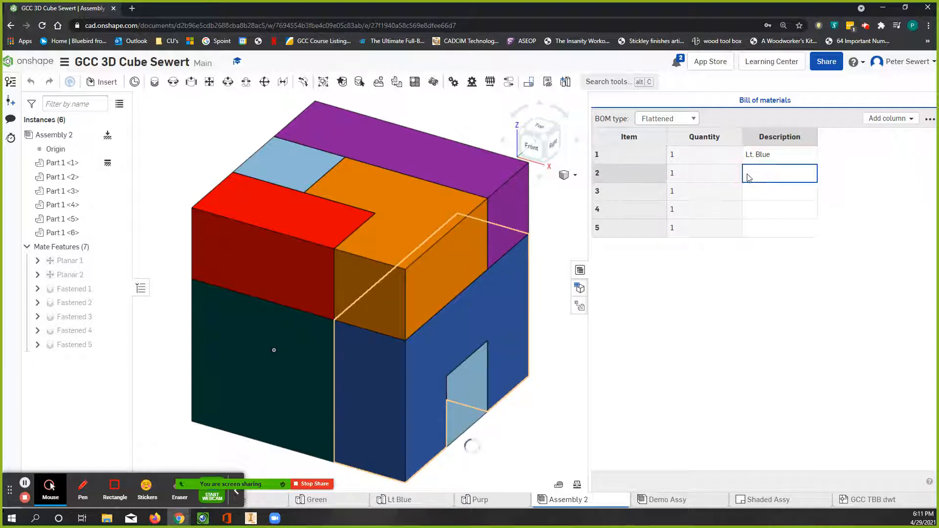
{"action": "type", "text": "B"}
{"action": "type", "text": "k Blu"}
{"action": "type", "text": "e"}
Step: Describe items 3, 4 and 5 in the bill of materials as "Green", "Purple" and "Red"
{"action": "left_click", "coordinate": [782, 195]}
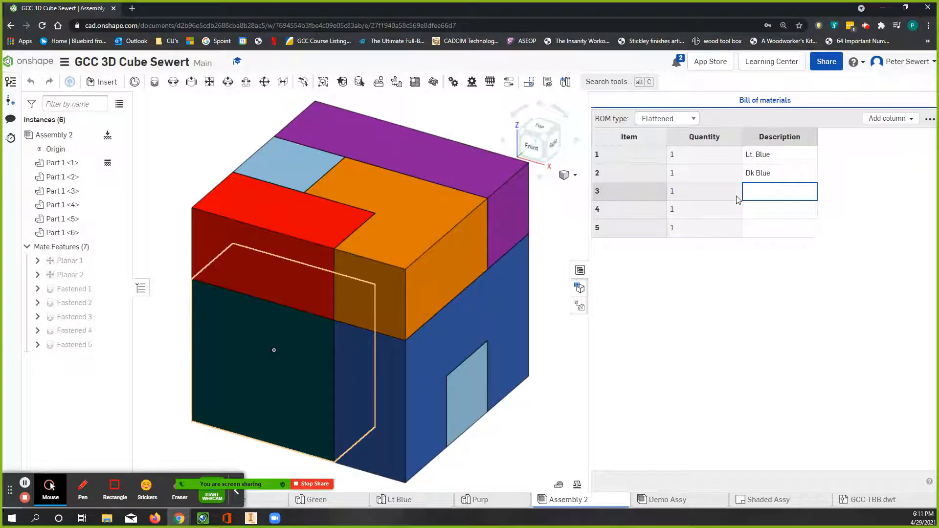
{"action": "left_click", "coordinate": [752, 196]}
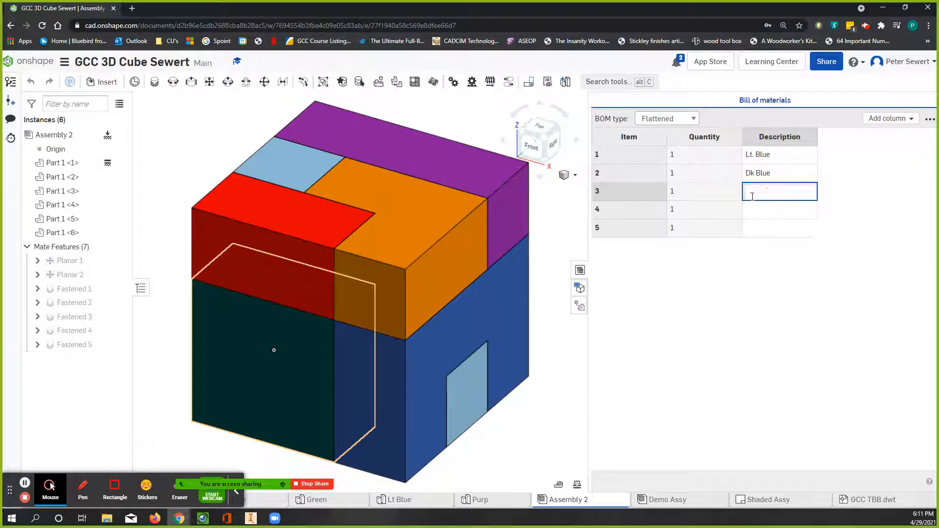
{"action": "type", "text": "reen"}
{"action": "left_click", "coordinate": [799, 210]}
{"action": "left_click", "coordinate": [798, 210]}
{"action": "type", "text": "Purple"}
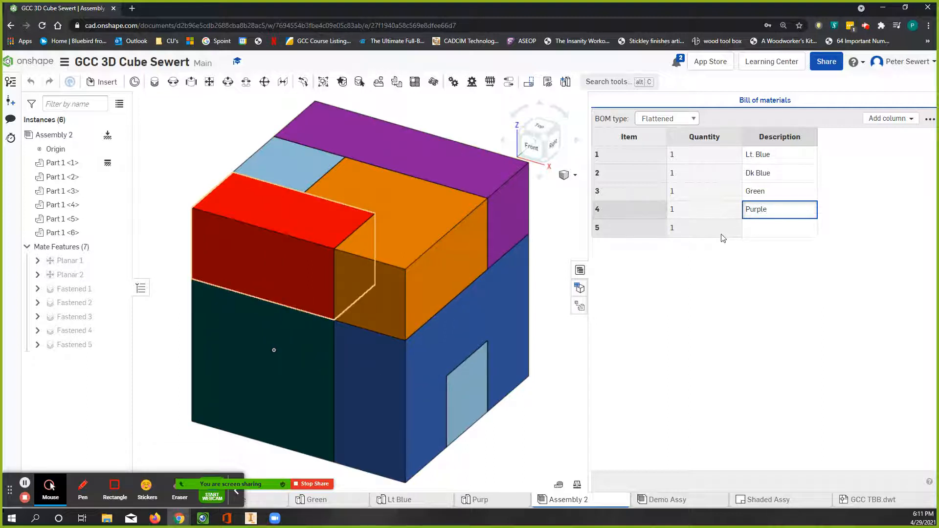
{"action": "left_click", "coordinate": [783, 227]}
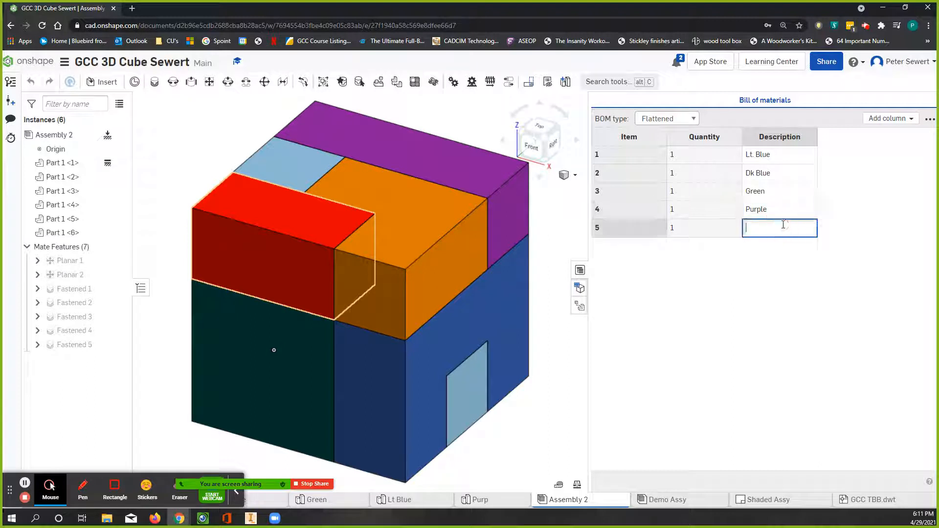
{"action": "type", "text": "Red"}
{"action": "left_click", "coordinate": [806, 275]}
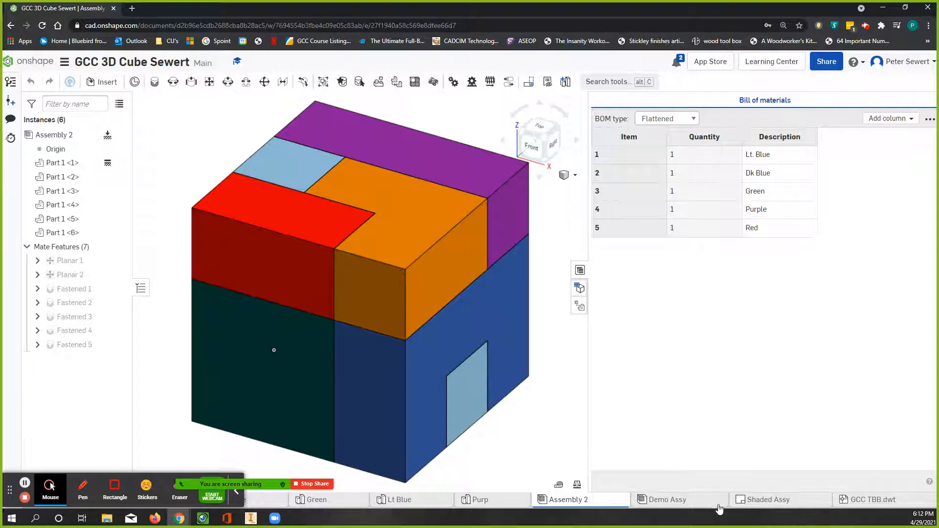
Step: Check the parts table in the Shaded Assy drawing against the bill of materials of Demo Assy
{"action": "left_click", "coordinate": [759, 504]}
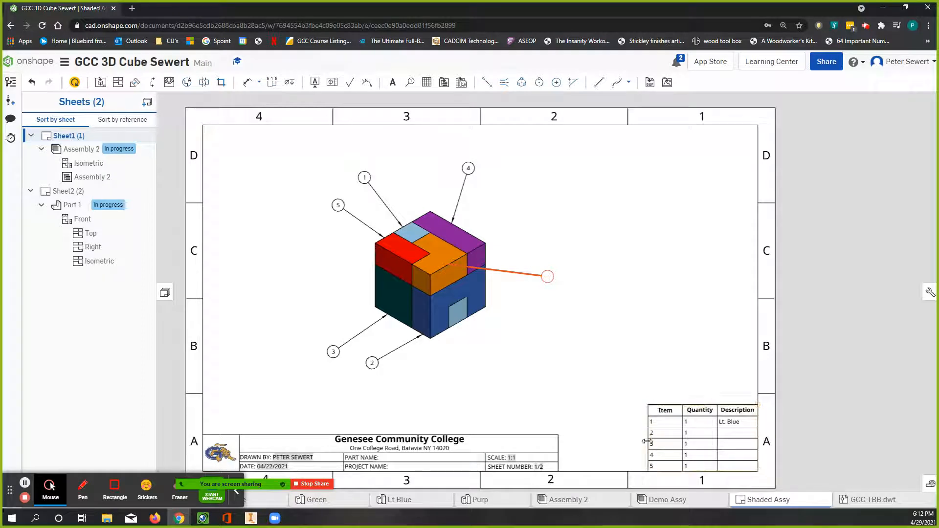
{"action": "left_click", "coordinate": [663, 461]}
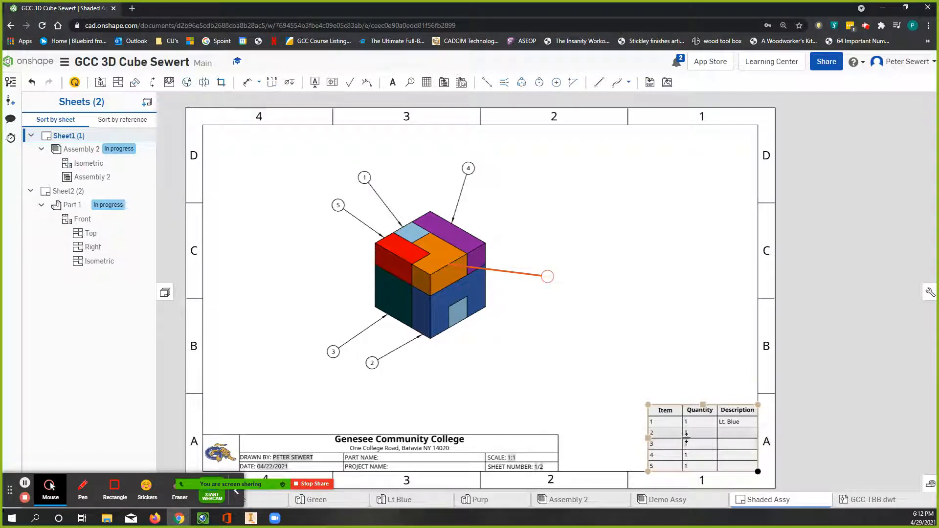
{"action": "left_click", "coordinate": [679, 506]}
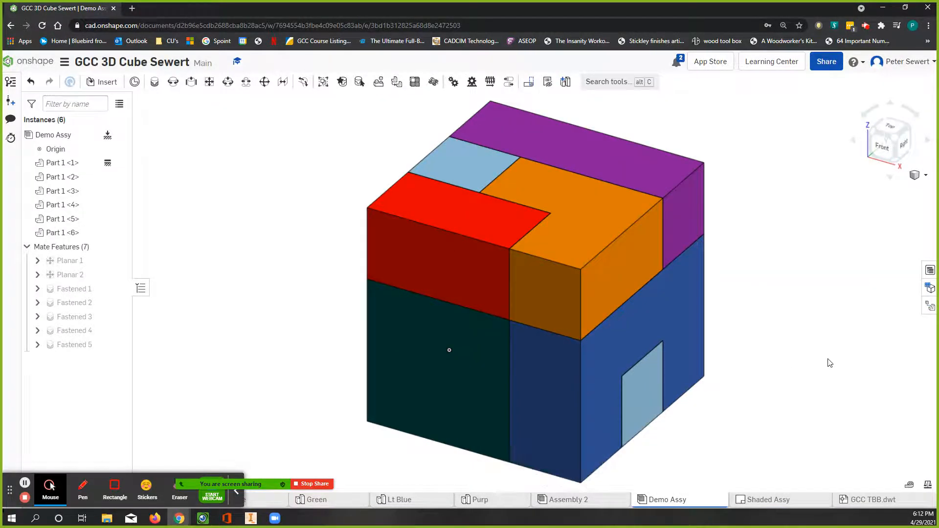
{"action": "left_click", "coordinate": [930, 271]}
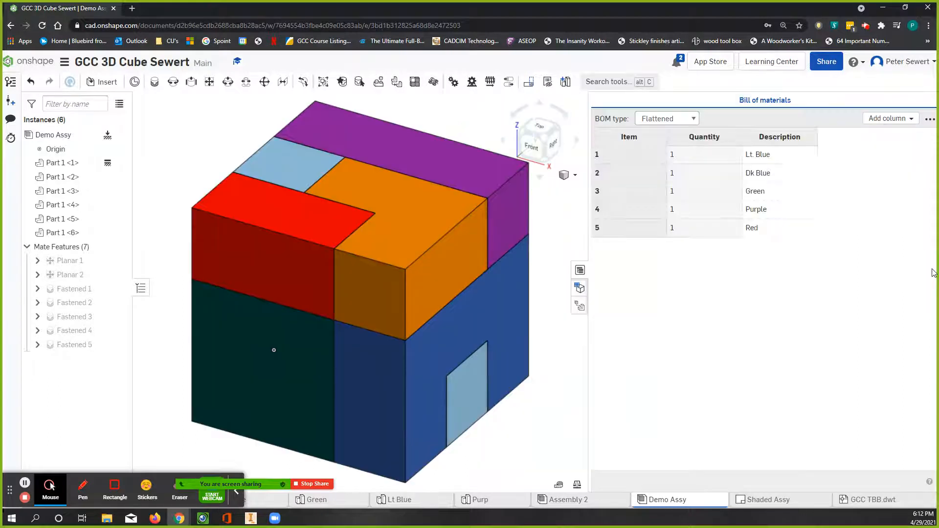
{"action": "left_click", "coordinate": [548, 418]}
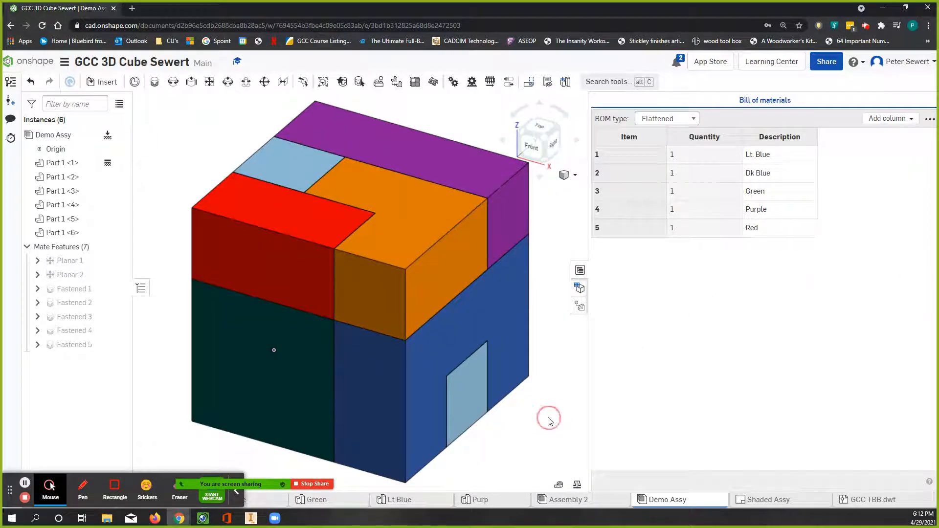
{"action": "left_click", "coordinate": [580, 270]}
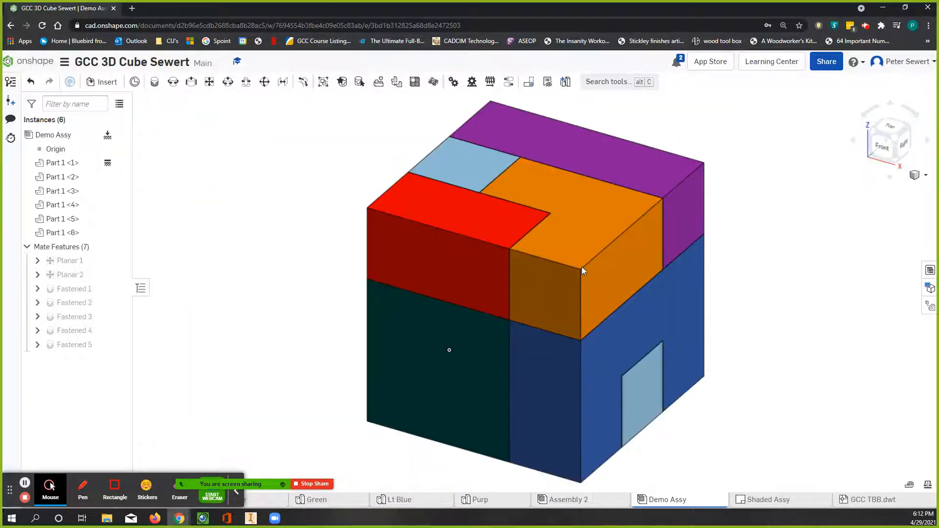
{"action": "left_click", "coordinate": [930, 270]}
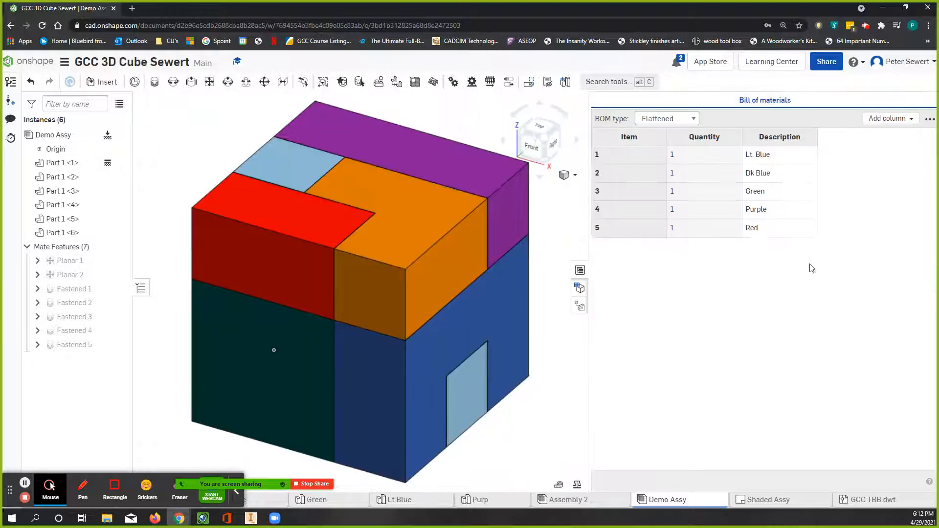
{"action": "left_click", "coordinate": [580, 270]}
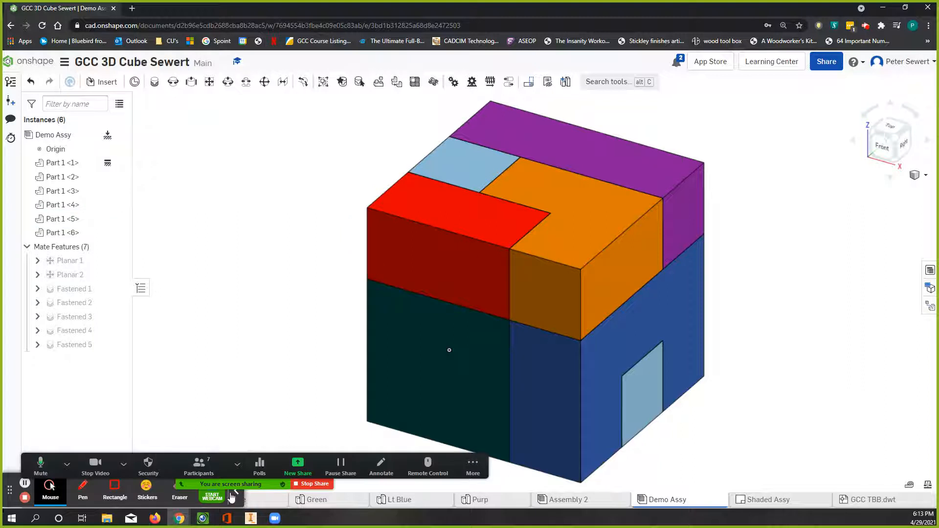
{"action": "left_click", "coordinate": [236, 491]}
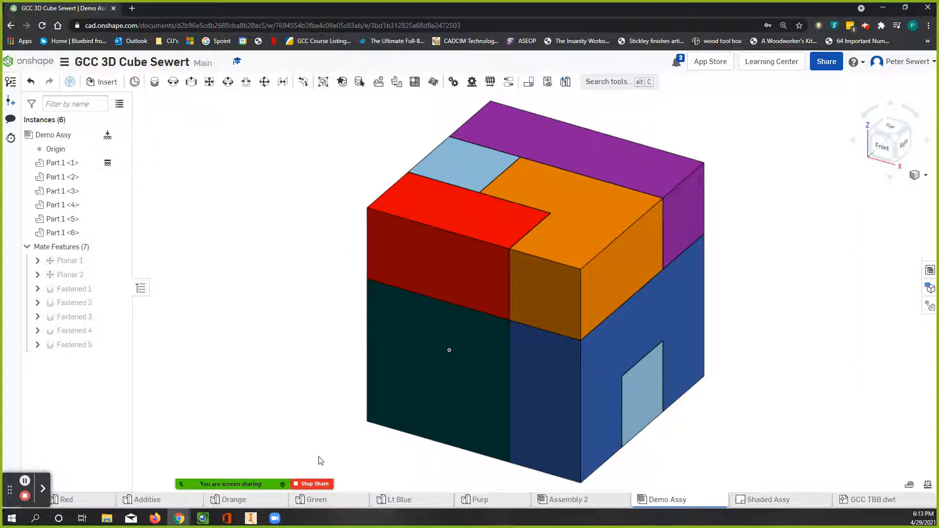
Step: Update the Shaded Assy drawing from the workspace to bring the new descriptions into its parts table
{"action": "left_click", "coordinate": [792, 505]}
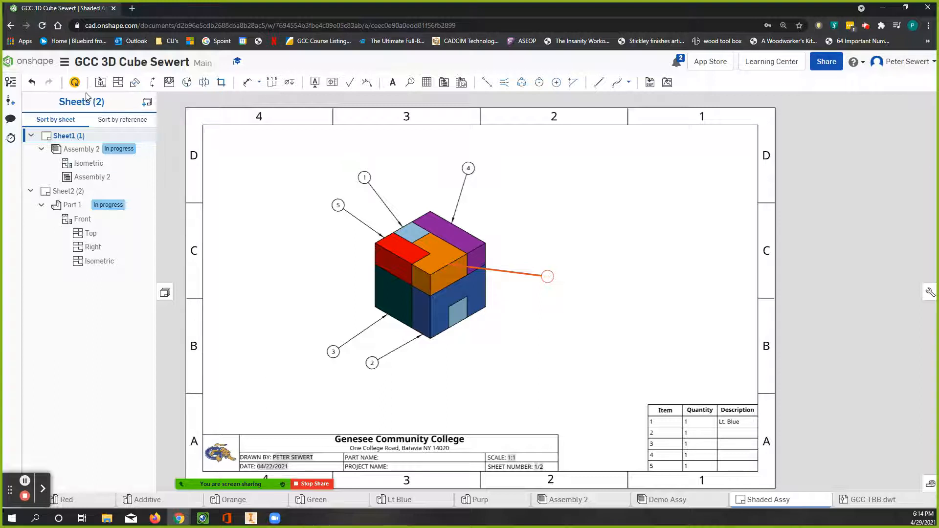
{"action": "left_click", "coordinate": [75, 83]}
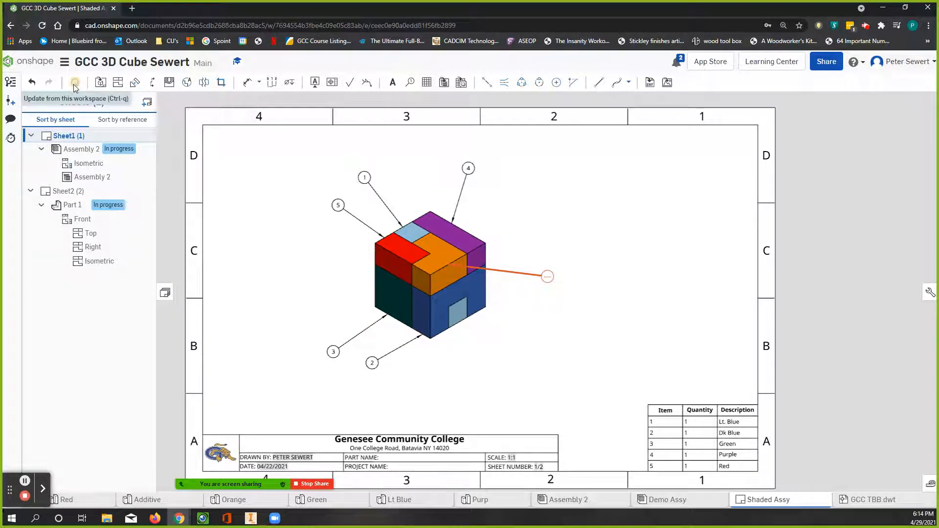
{"action": "left_click", "coordinate": [75, 85]}
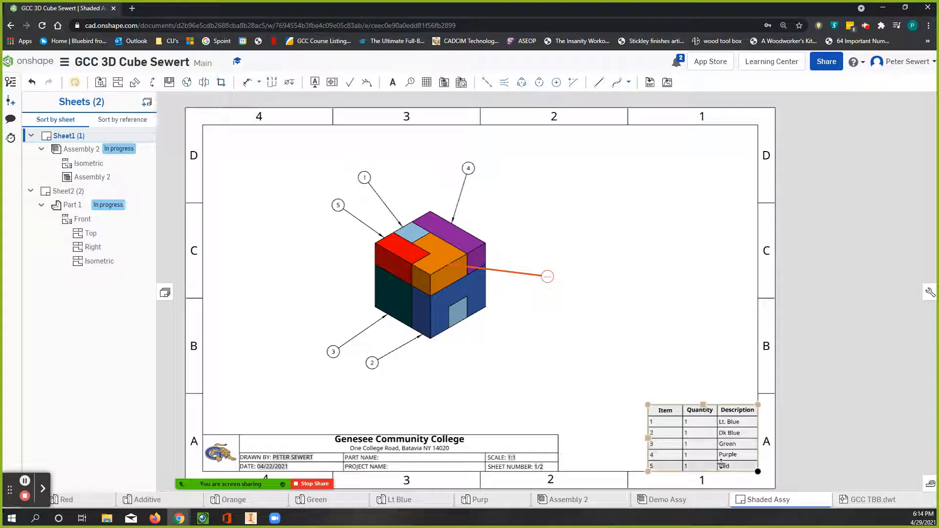
{"action": "left_click", "coordinate": [669, 469]}
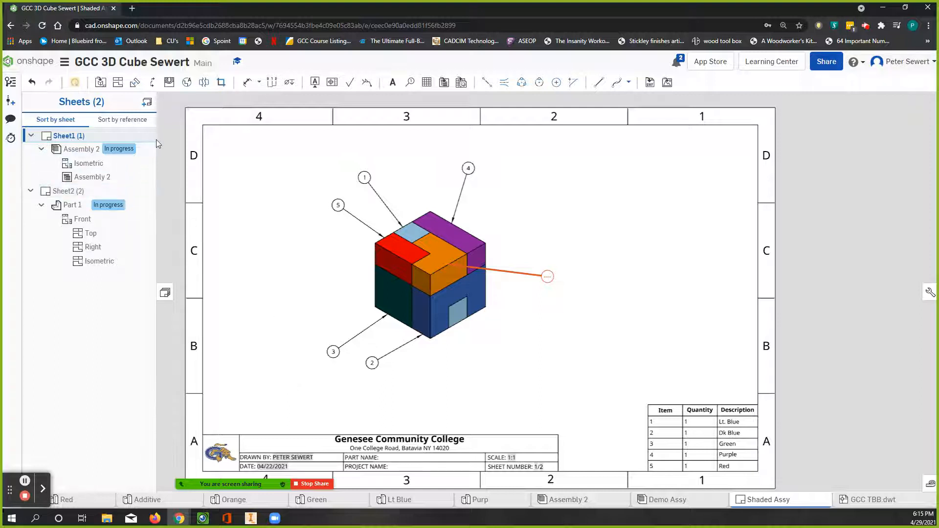
Step: Leave the cube document and browse the list of public documents
{"action": "left_click", "coordinate": [64, 63]}
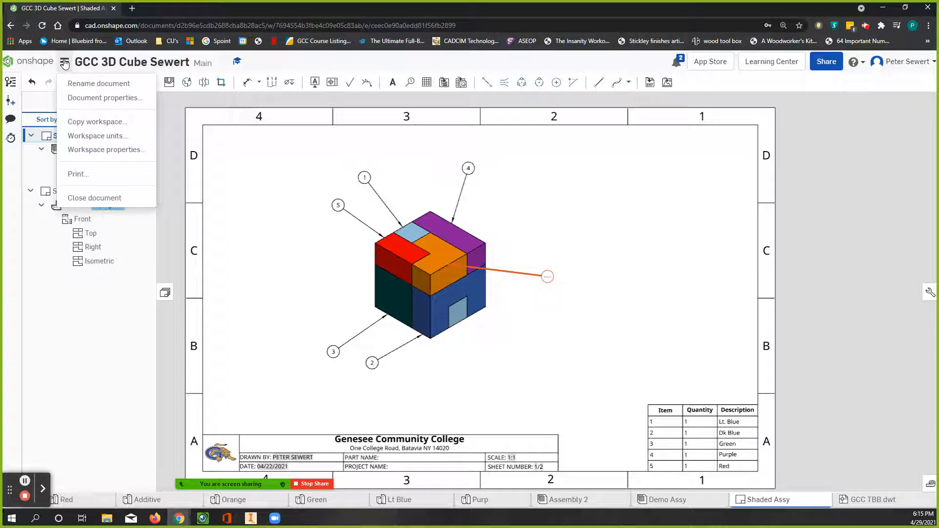
{"action": "left_click", "coordinate": [34, 61]}
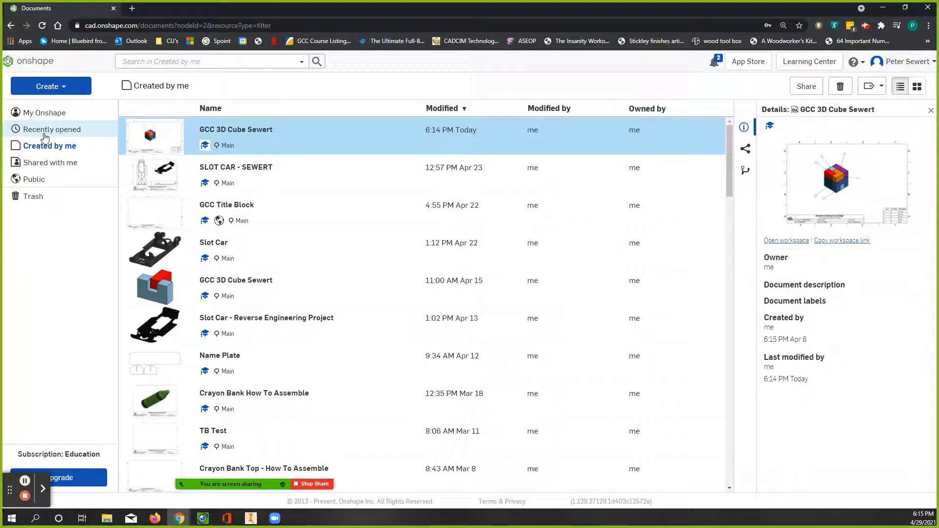
{"action": "left_click", "coordinate": [35, 180]}
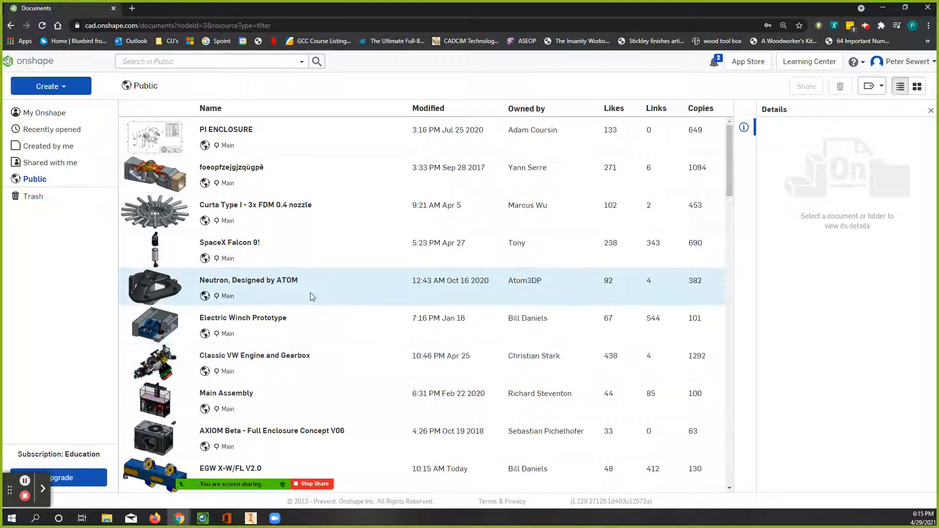
{"action": "scroll", "coordinate": [316, 286], "scroll_direction": "down", "scroll_amount": 6}
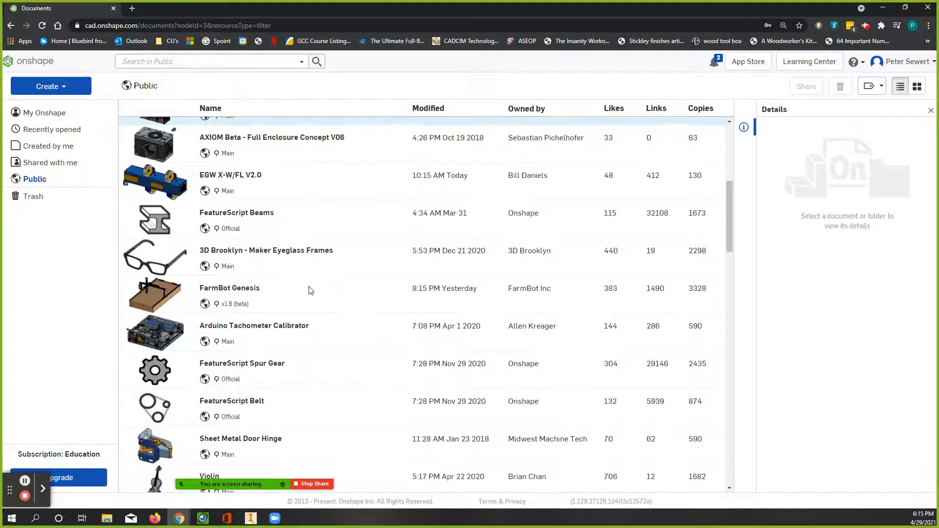
{"action": "scroll", "coordinate": [264, 291], "scroll_direction": "down", "scroll_amount": 7}
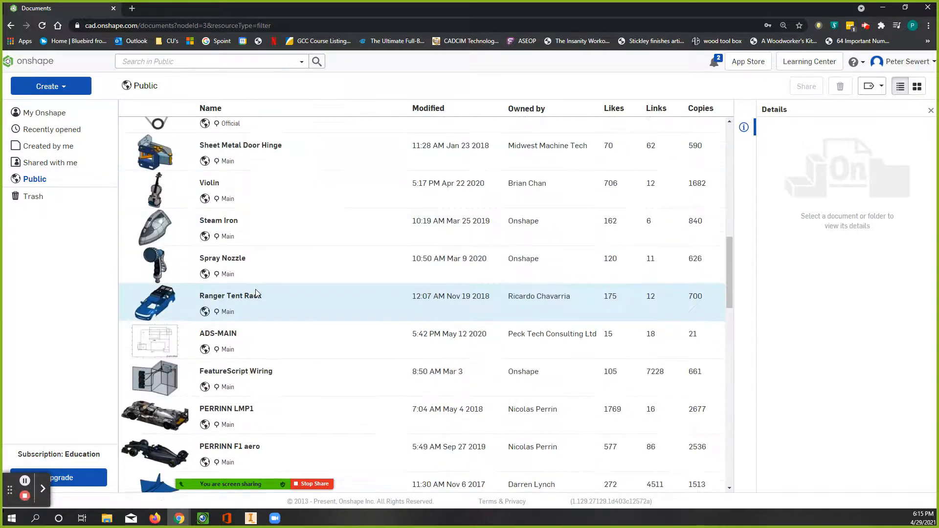
Step: Search the public documents for "gcc tbb" and open the GCC TBB title block drawing
{"action": "scroll", "coordinate": [259, 293], "scroll_direction": "up", "scroll_amount": 13}
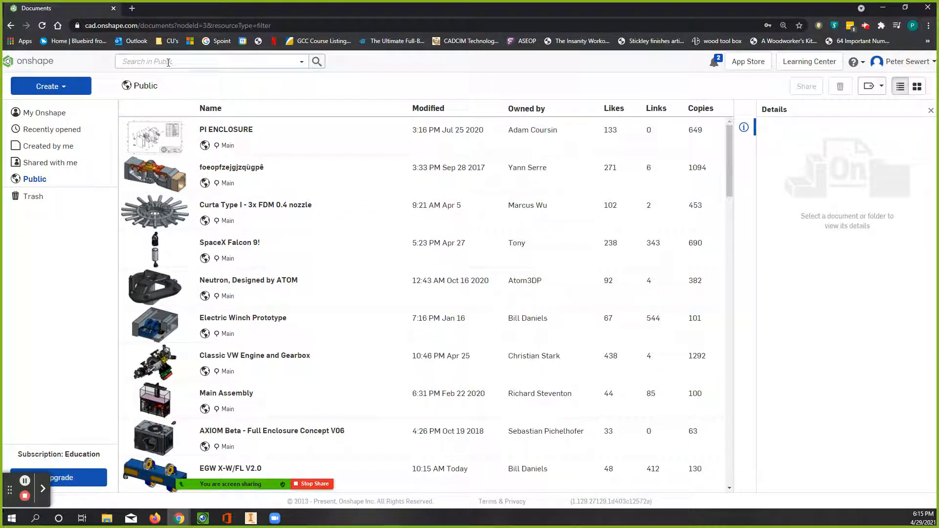
{"action": "left_click", "coordinate": [135, 60]}
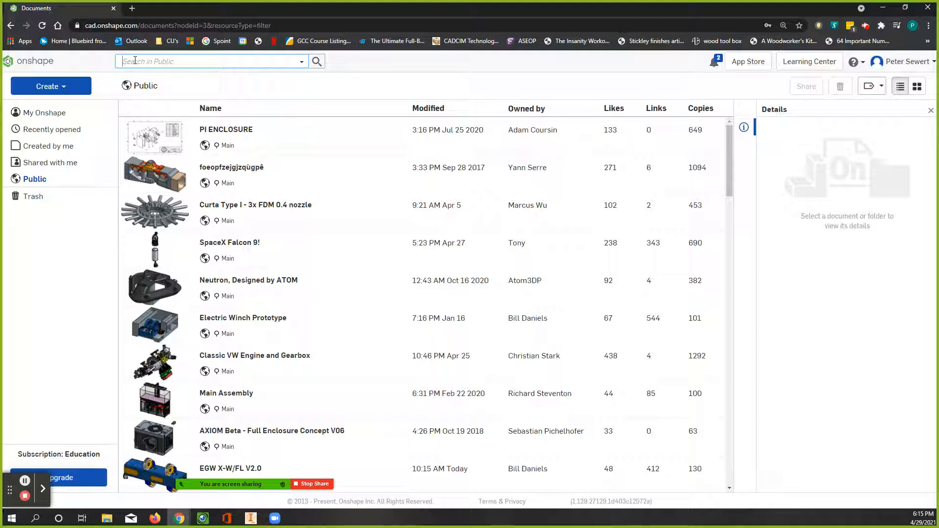
{"action": "type", "text": "gcc t bb"}
{"action": "left_click", "coordinate": [316, 62]}
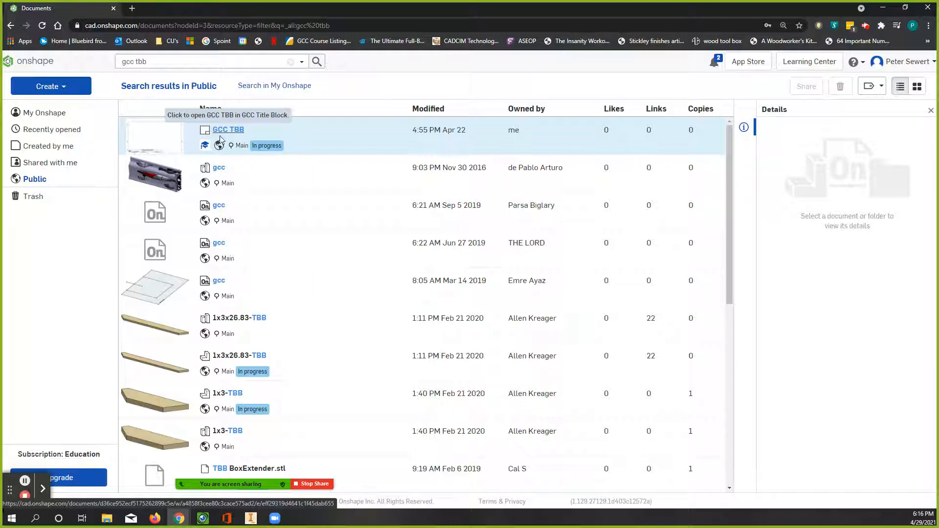
{"action": "left_click", "coordinate": [170, 141]}
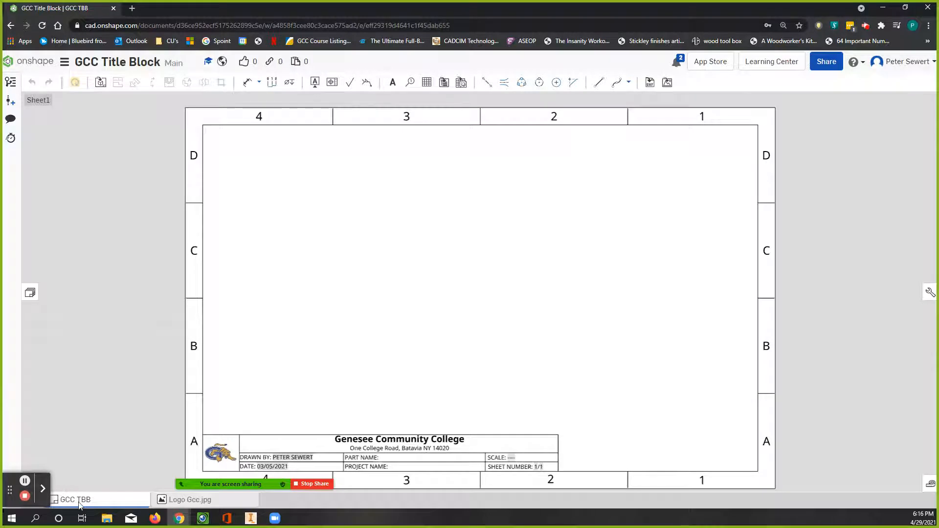
{"action": "mouse_move", "coordinate": [94, 501]}
{"action": "left_click_drag", "start_coordinate": [10, 479], "coordinate": [131, 488]}
{"action": "left_click_drag", "start_coordinate": [429, 470], "coordinate": [793, 474]}
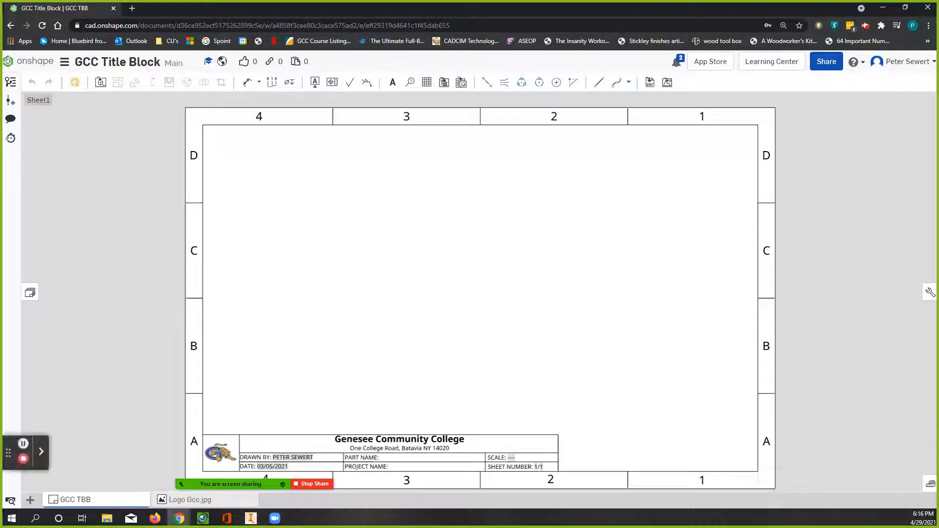
{"action": "left_click_drag", "start_coordinate": [8, 453], "coordinate": [19, 380]}
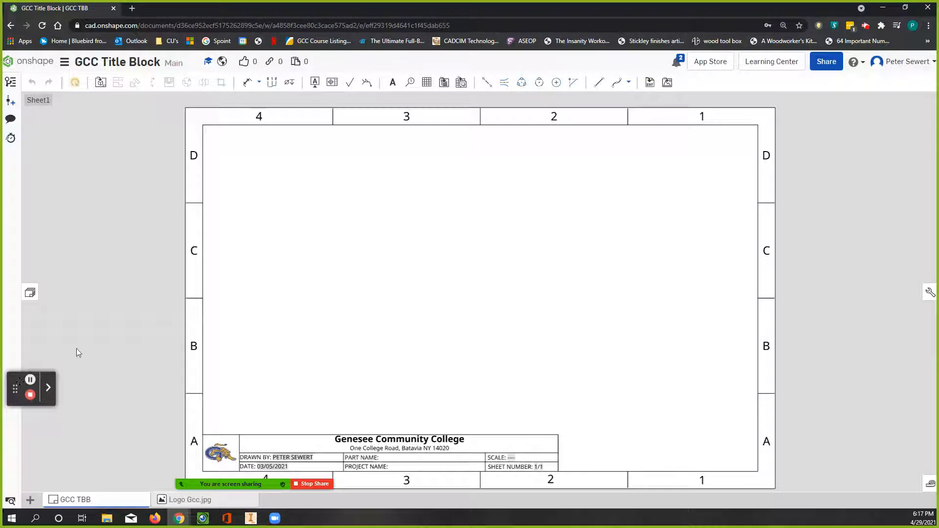
{"action": "left_click", "coordinate": [30, 499]}
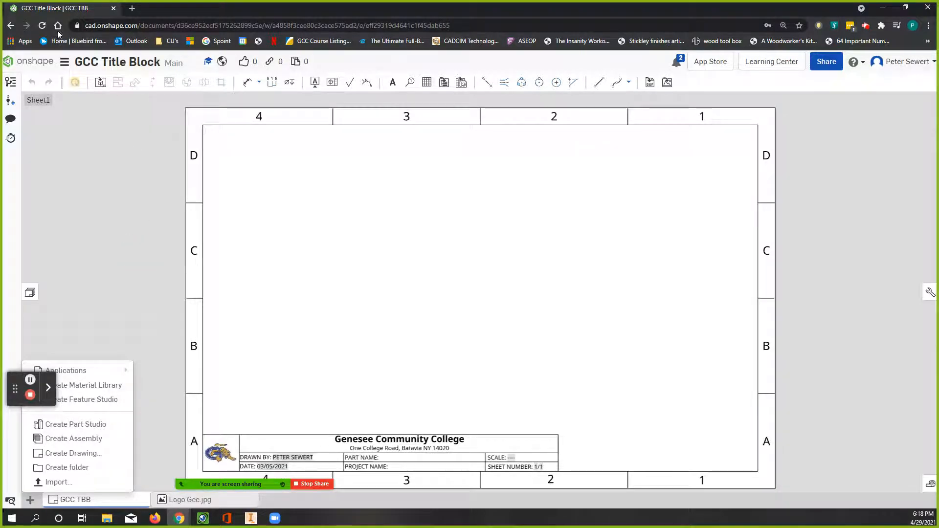
Step: Reopen the GCC TBB drawing from the public search results and return to the documents page
{"action": "left_click", "coordinate": [10, 26]}
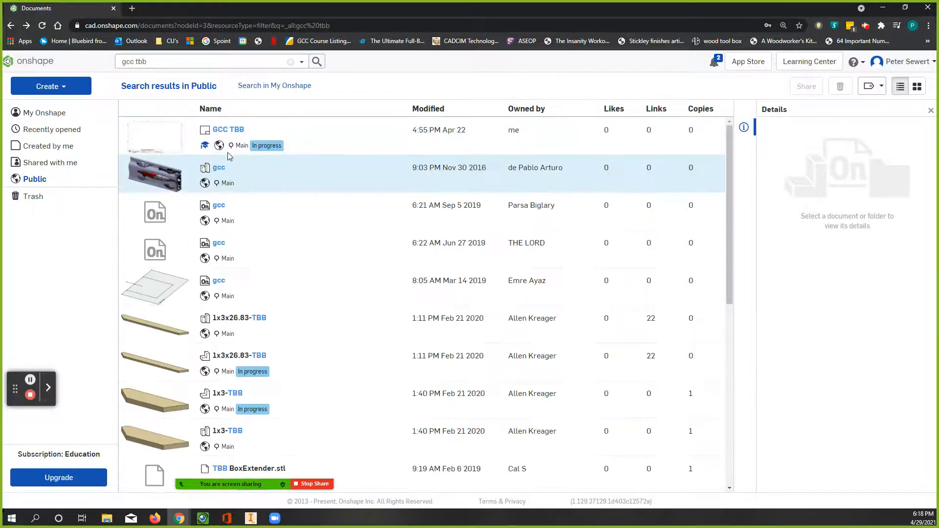
{"action": "double_click", "coordinate": [238, 140]}
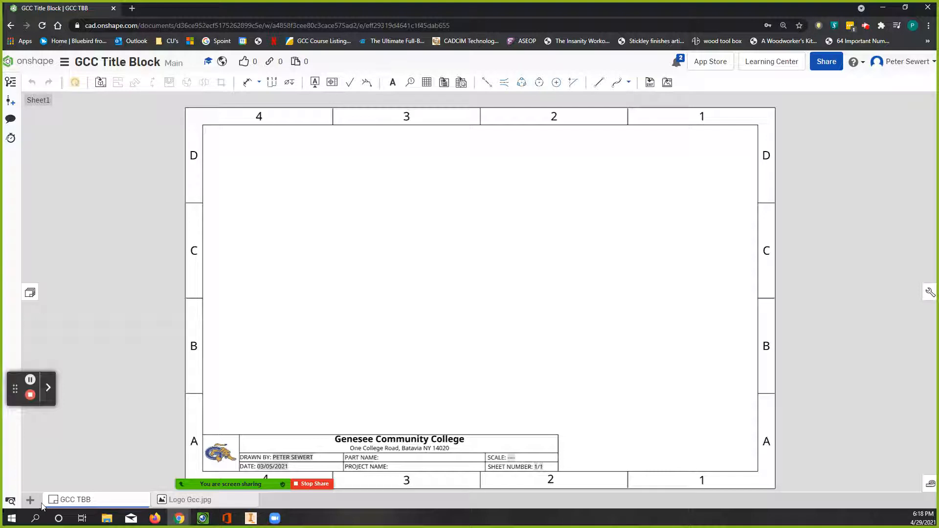
{"action": "left_click", "coordinate": [43, 61]}
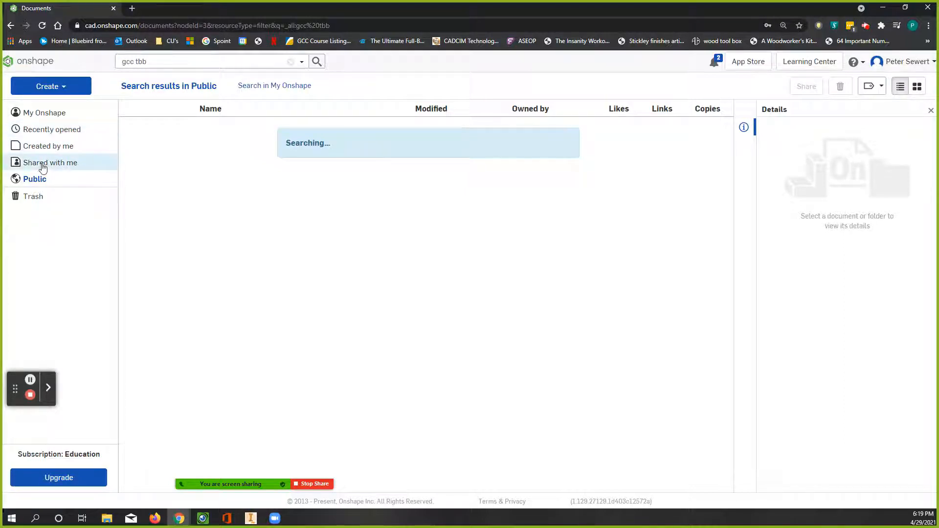
Step: Look through the recently opened, My Onshape, self-created, shared and public document lists
{"action": "left_click", "coordinate": [55, 132]}
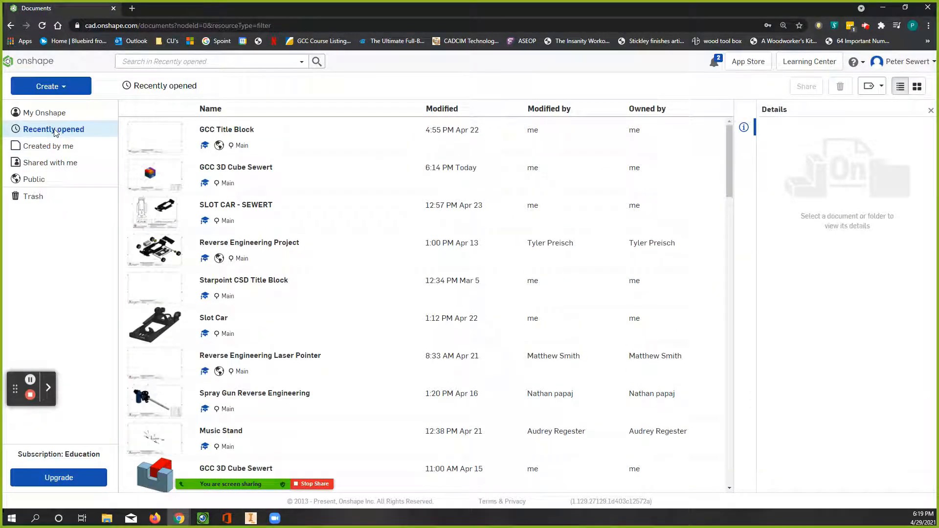
{"action": "left_click", "coordinate": [335, 142]}
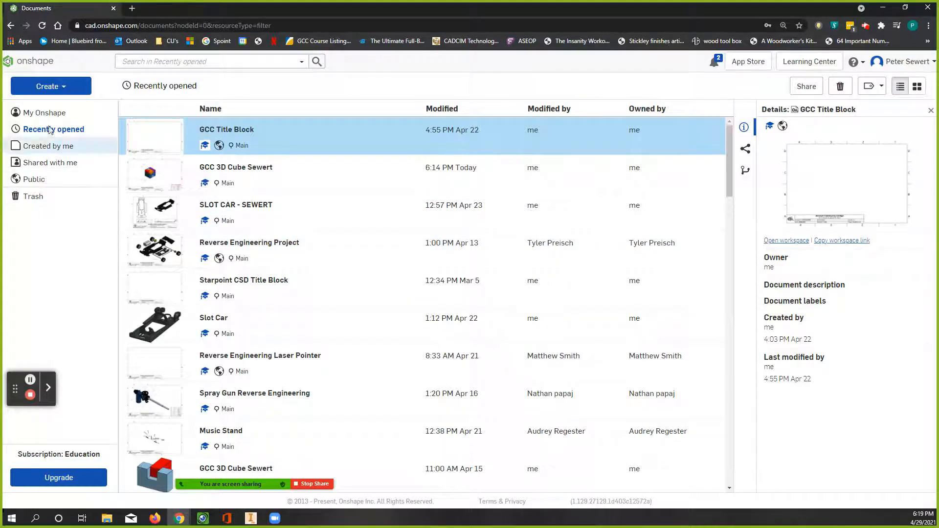
{"action": "left_click", "coordinate": [48, 117]}
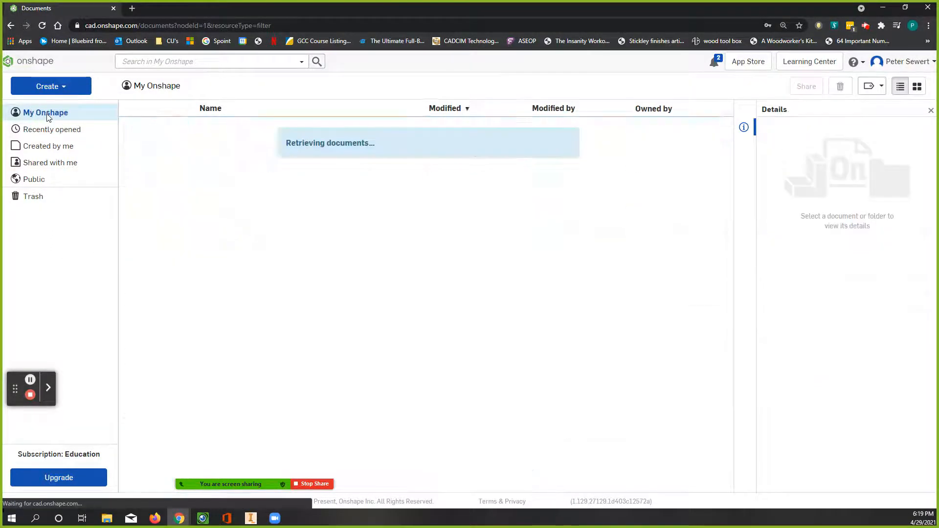
{"action": "left_click", "coordinate": [43, 148]}
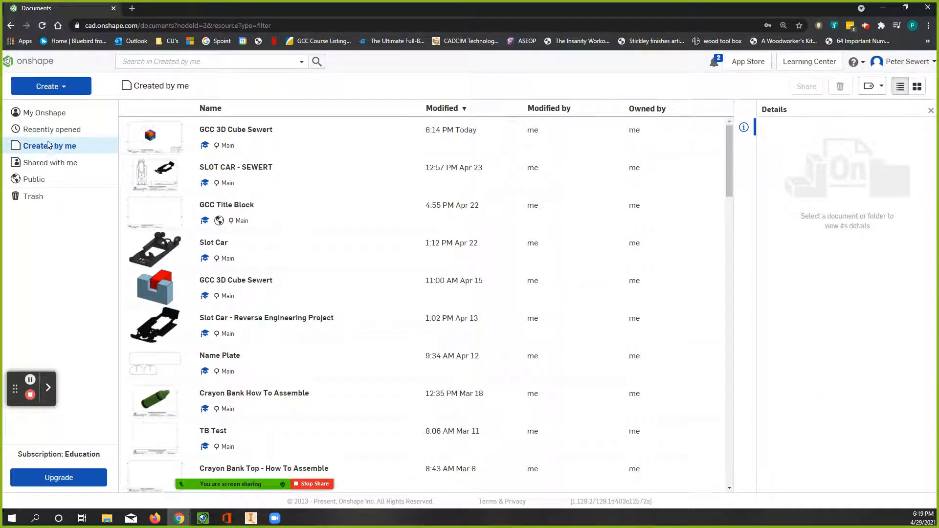
{"action": "left_click", "coordinate": [39, 164]}
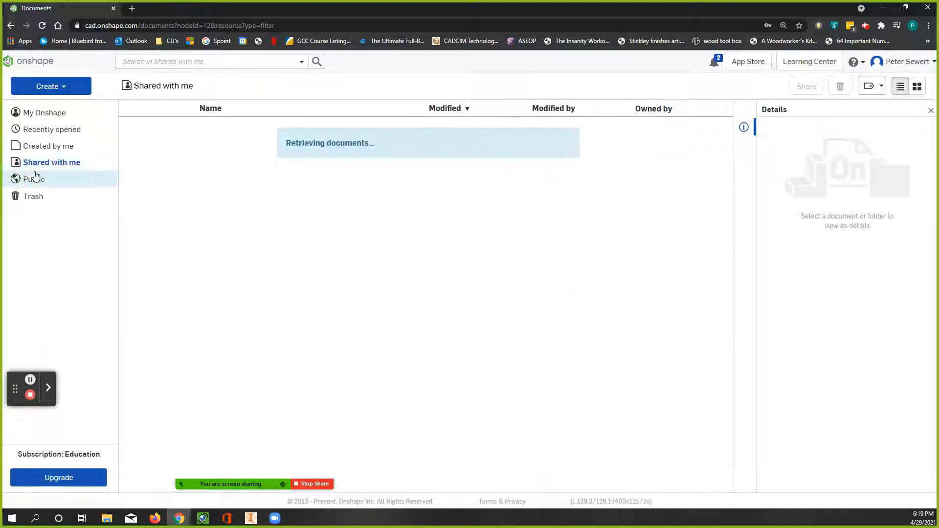
{"action": "left_click", "coordinate": [34, 181]}
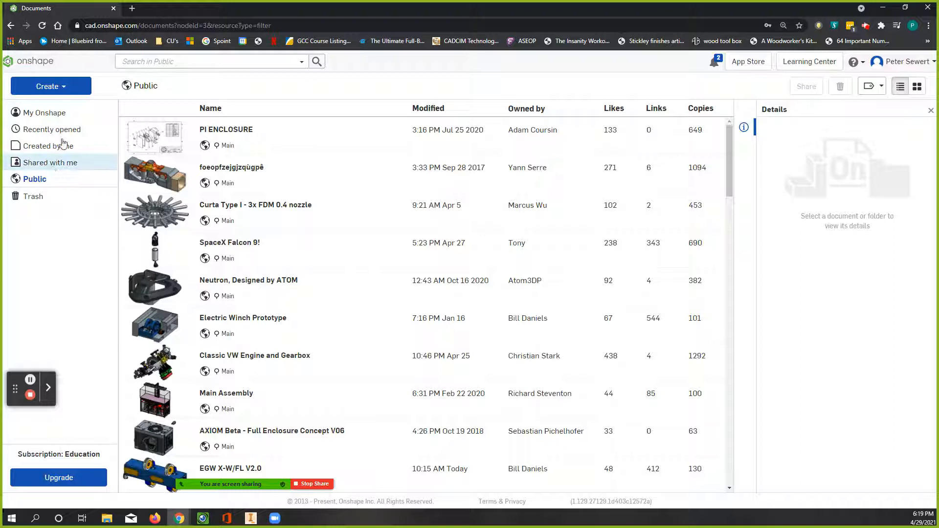
Step: Open GCC Title Block from the recently opened documents and export its GCC TBB drawing as a version 2013 DWT download
{"action": "left_click", "coordinate": [65, 133]}
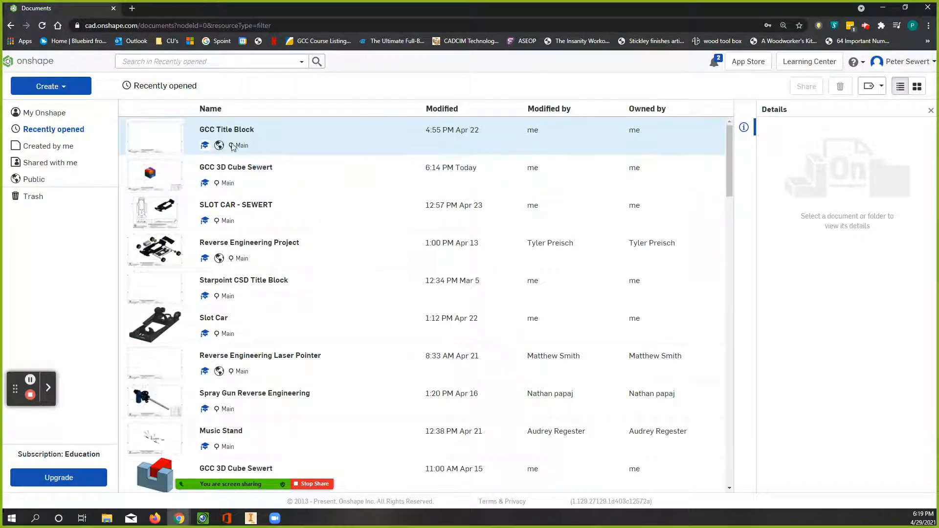
{"action": "left_click", "coordinate": [229, 143]}
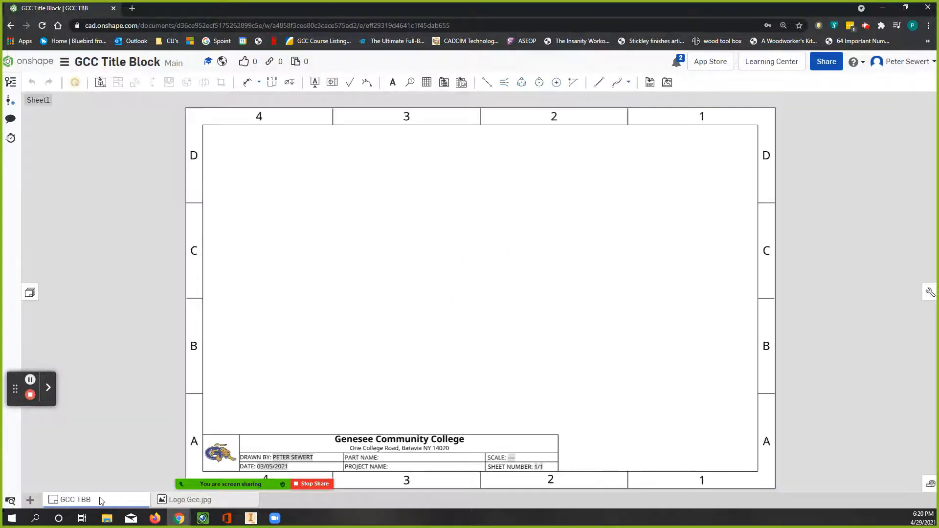
{"action": "right_click", "coordinate": [101, 500]}
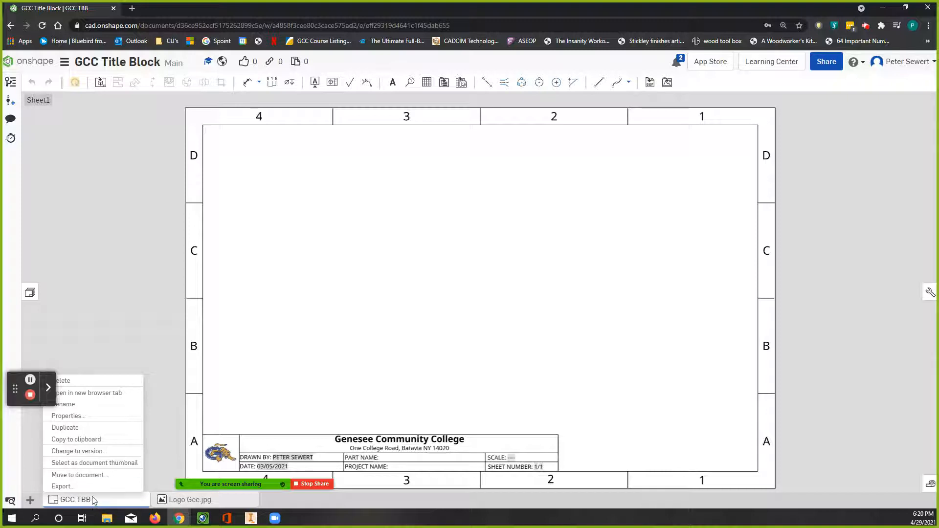
{"action": "left_click", "coordinate": [62, 486]}
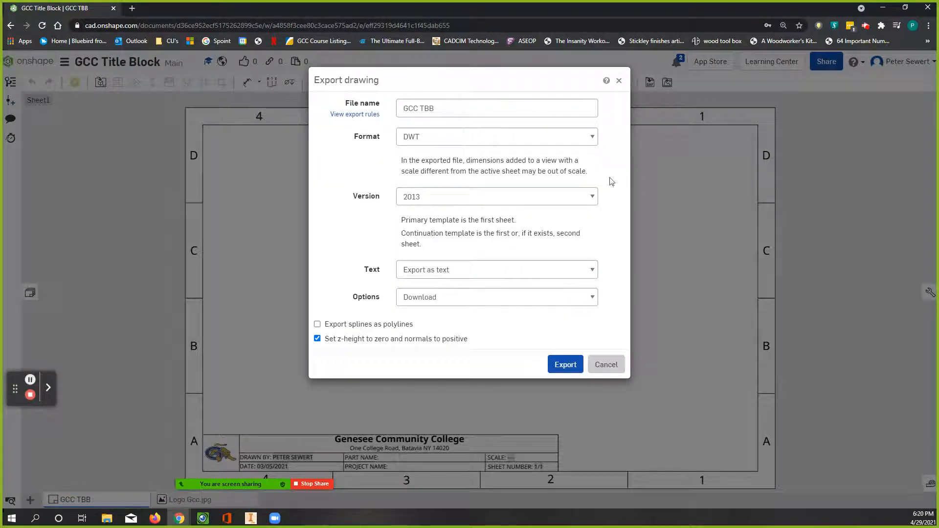
{"action": "left_click", "coordinate": [565, 371]}
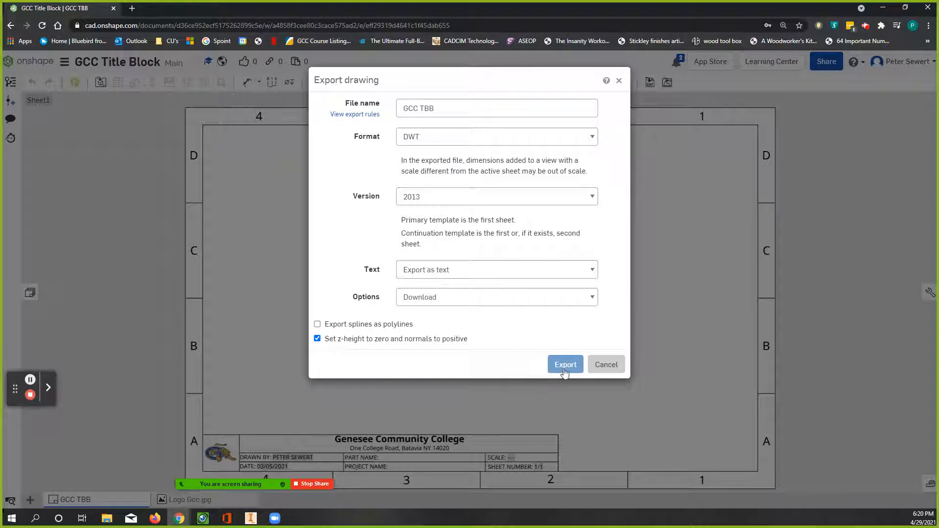
{"action": "left_click", "coordinate": [565, 367]}
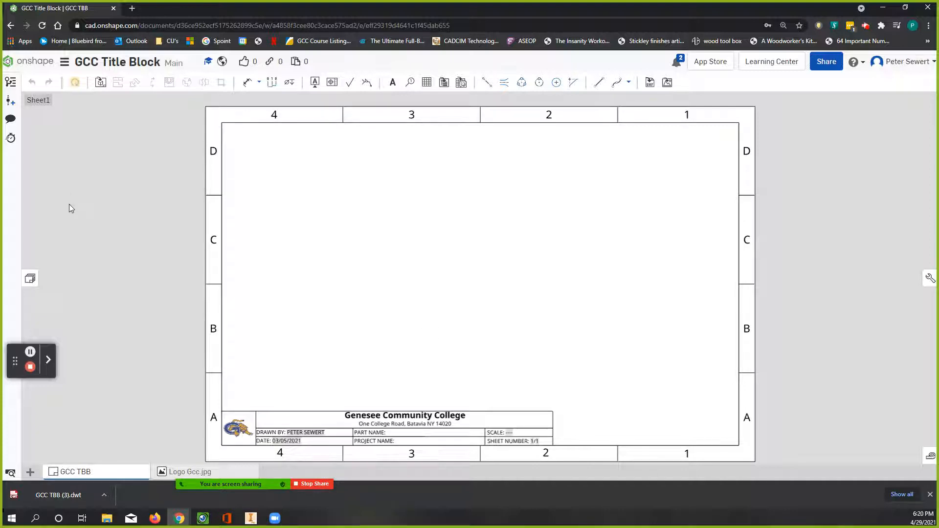
{"action": "mouse_move", "coordinate": [220, 484]}
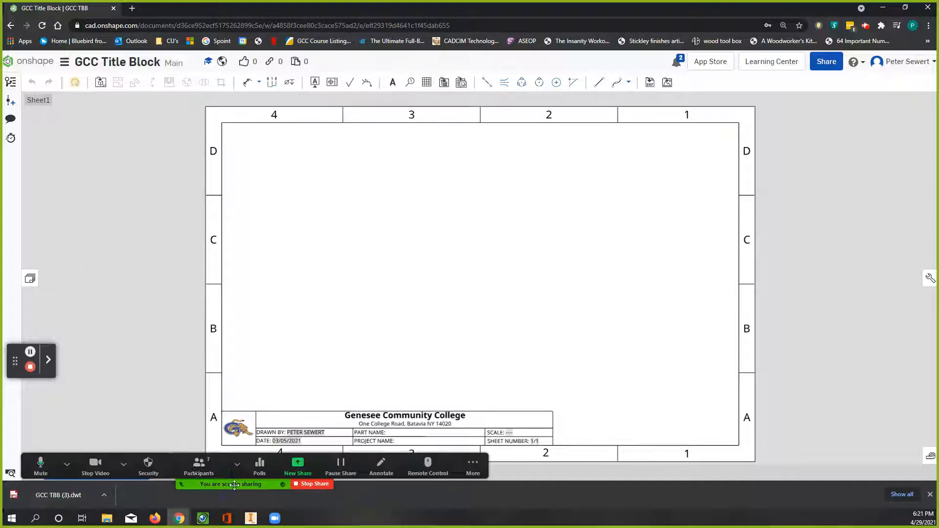
{"action": "left_click", "coordinate": [123, 466]}
{"action": "left_click", "coordinate": [66, 465]}
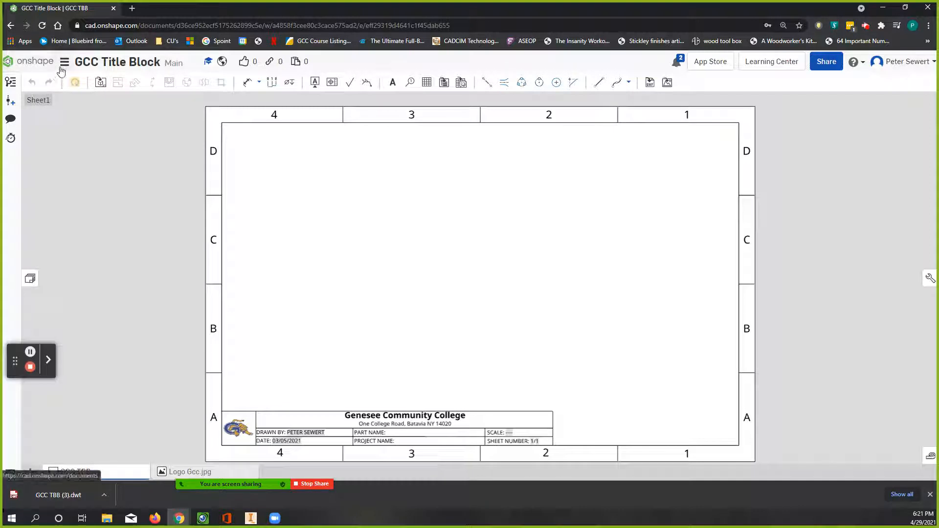
Step: Leave the title block document and open the most recently modified GCC 3D Cube document among the self-created ones
{"action": "left_click", "coordinate": [62, 67]}
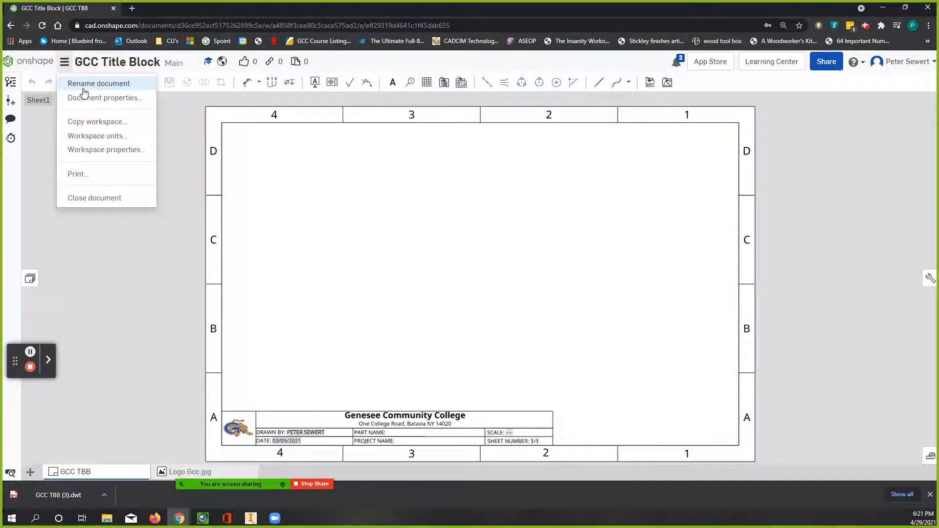
{"action": "left_click", "coordinate": [47, 66]}
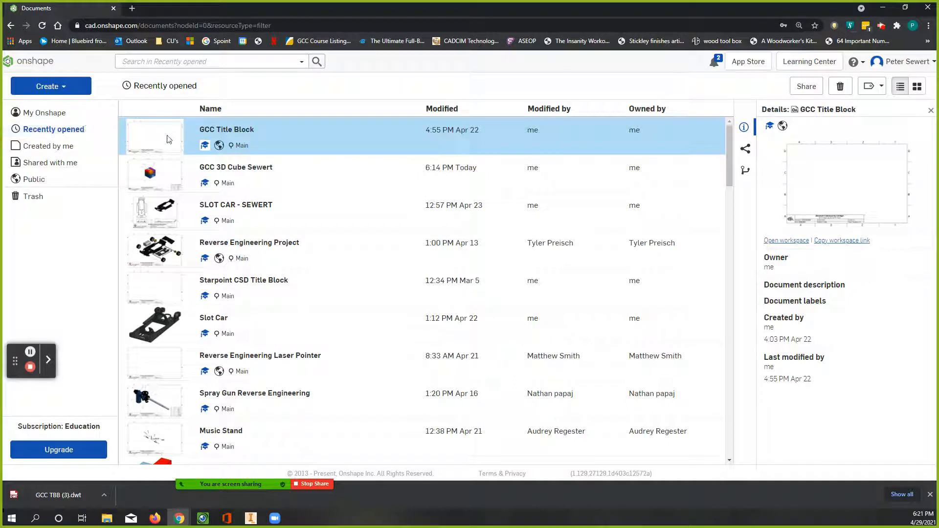
{"action": "left_click", "coordinate": [84, 146]}
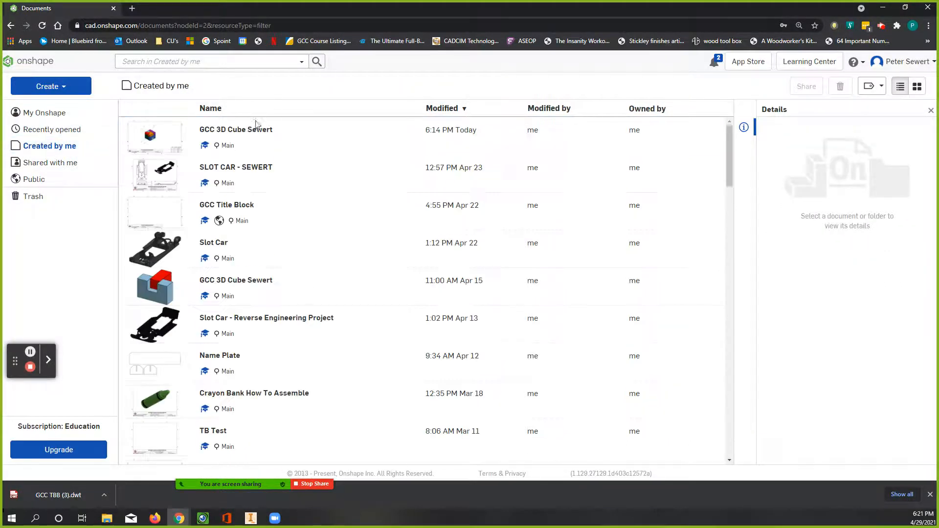
{"action": "left_click", "coordinate": [160, 139]}
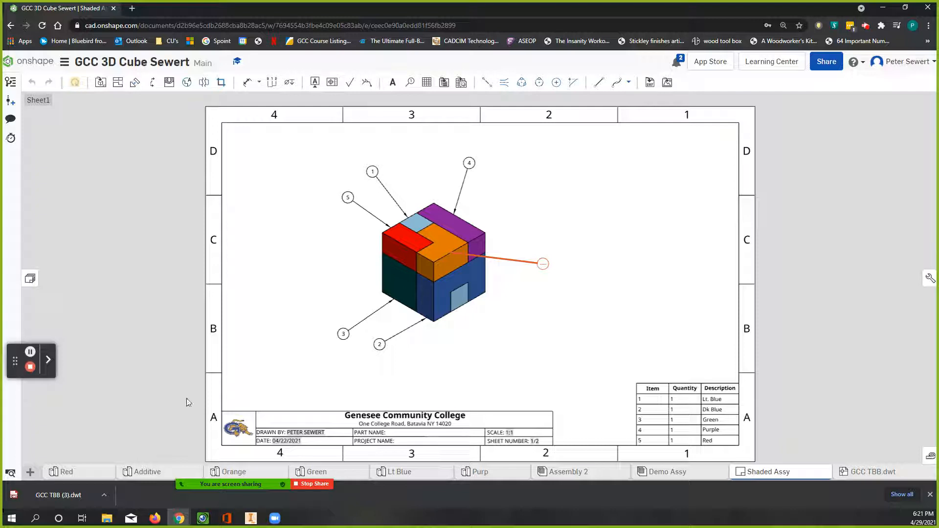
Step: Import the downloaded template file GCC TBB (3).dwt into the cube document
{"action": "left_click", "coordinate": [30, 473]}
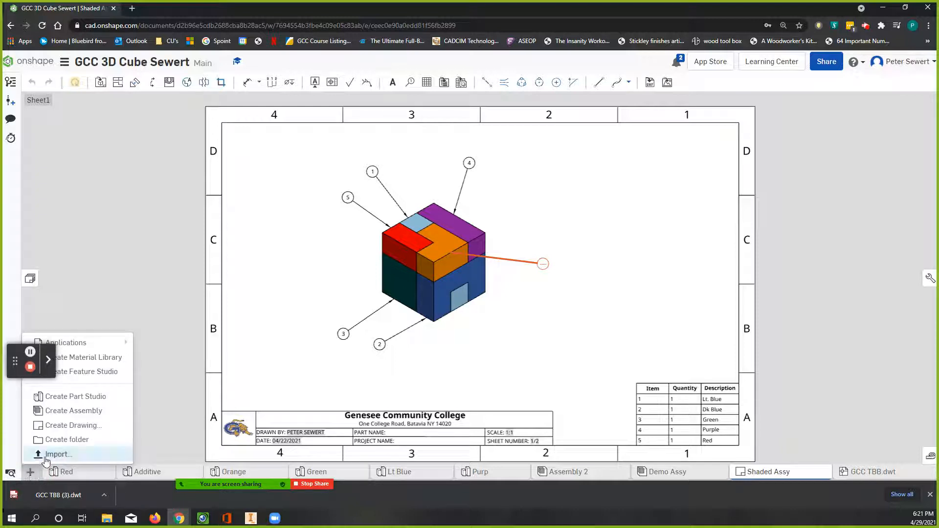
{"action": "left_click", "coordinate": [46, 456]}
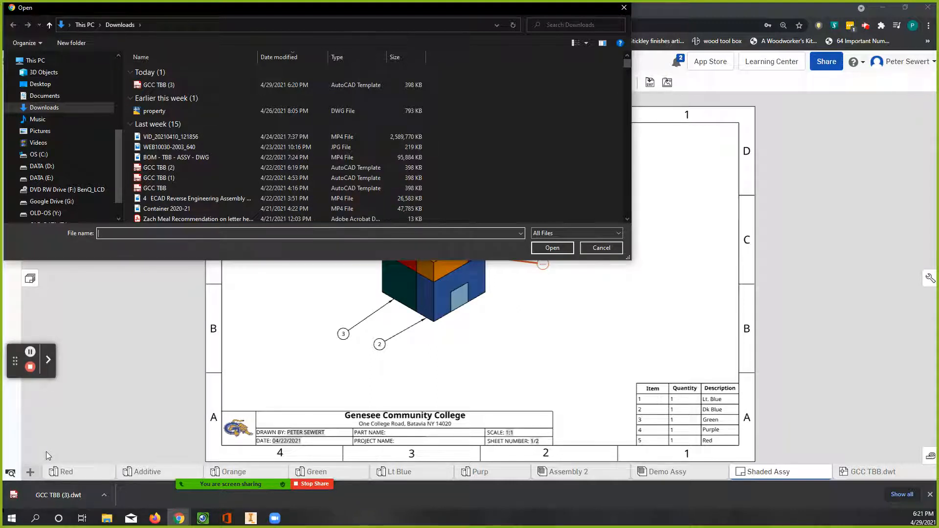
{"action": "left_click", "coordinate": [157, 84]}
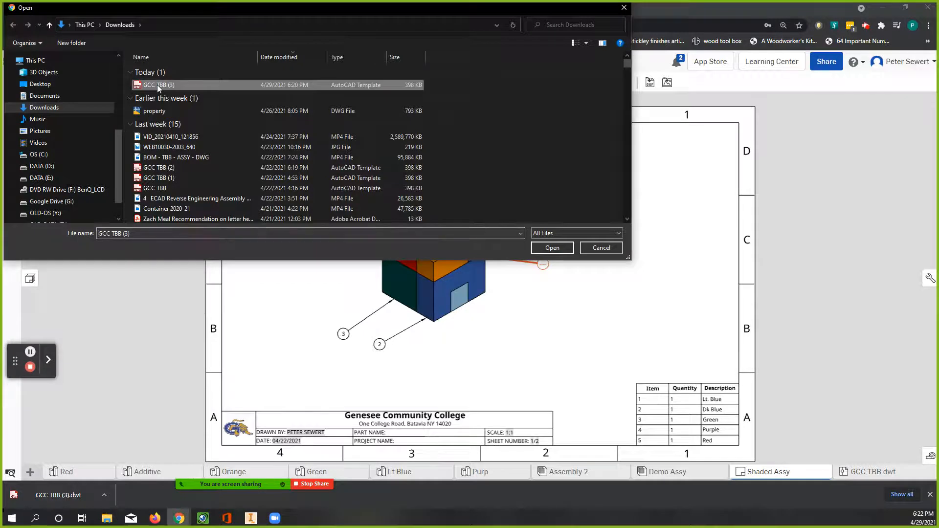
{"action": "double_click", "coordinate": [157, 84]}
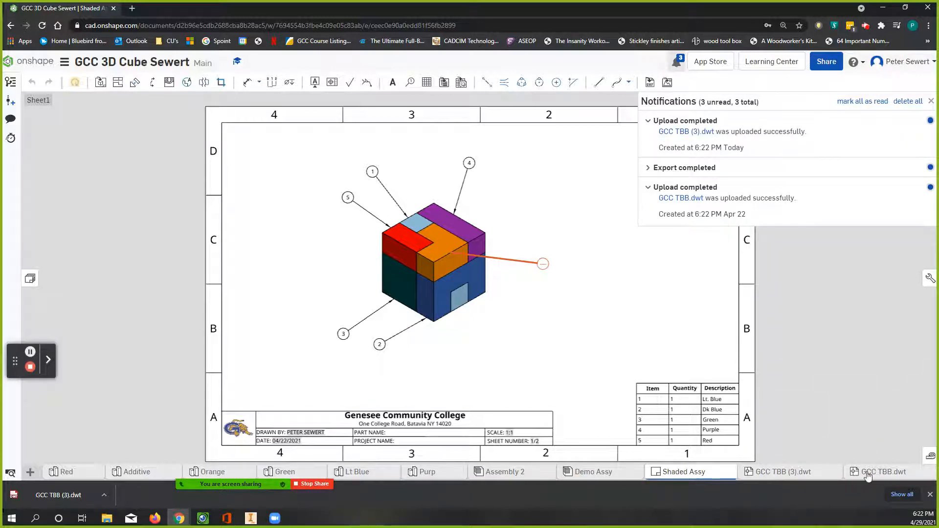
{"action": "mouse_move", "coordinate": [812, 483]}
{"action": "mouse_move", "coordinate": [763, 478]}
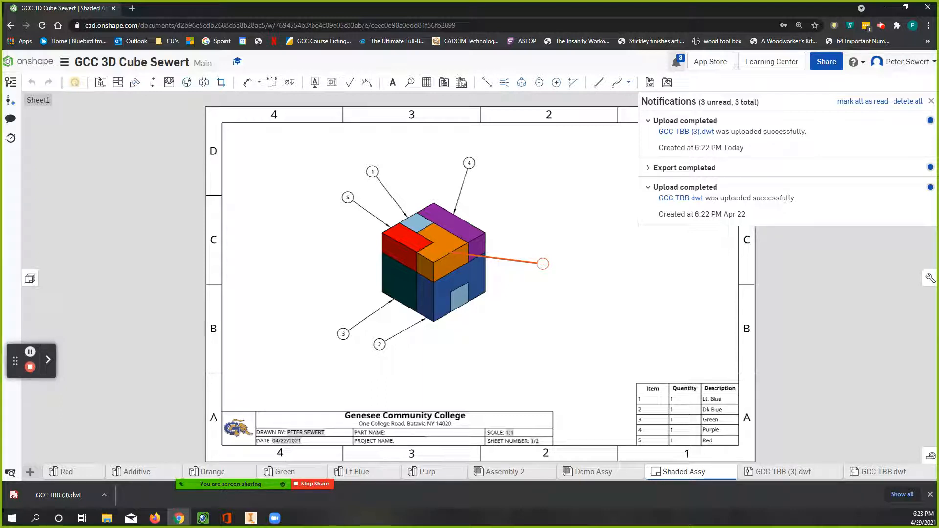
Step: Create a new drawing from the existing GCC TBB.dwt template with no views
{"action": "left_click", "coordinate": [30, 473]}
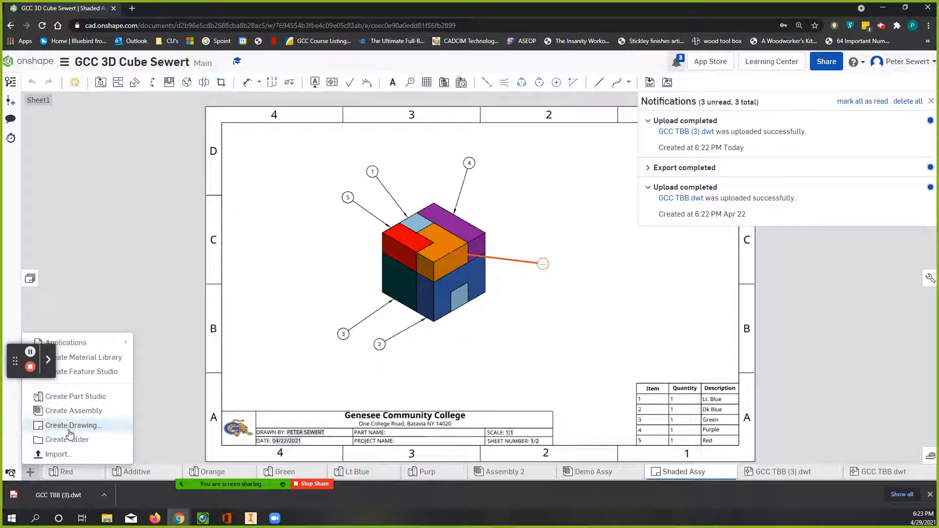
{"action": "left_click", "coordinate": [73, 426]}
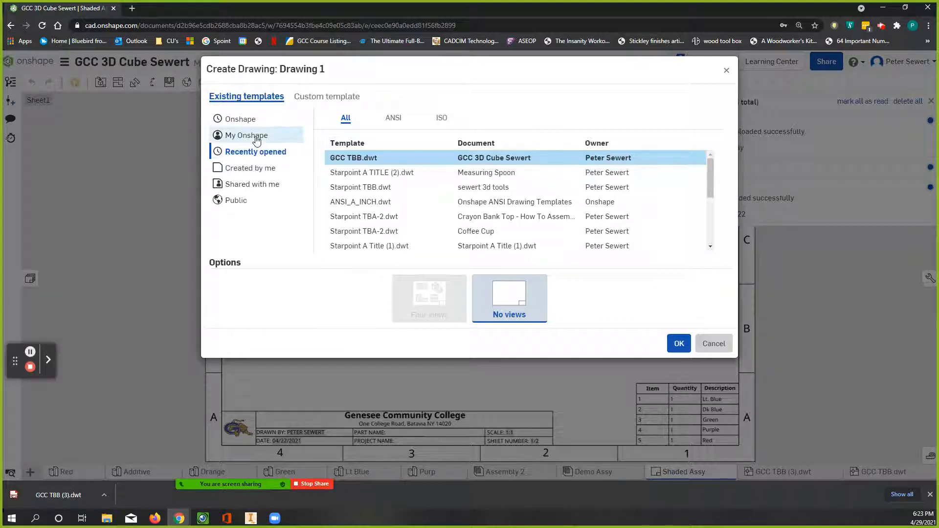
{"action": "left_click", "coordinate": [339, 161]}
{"action": "left_click", "coordinate": [679, 346]}
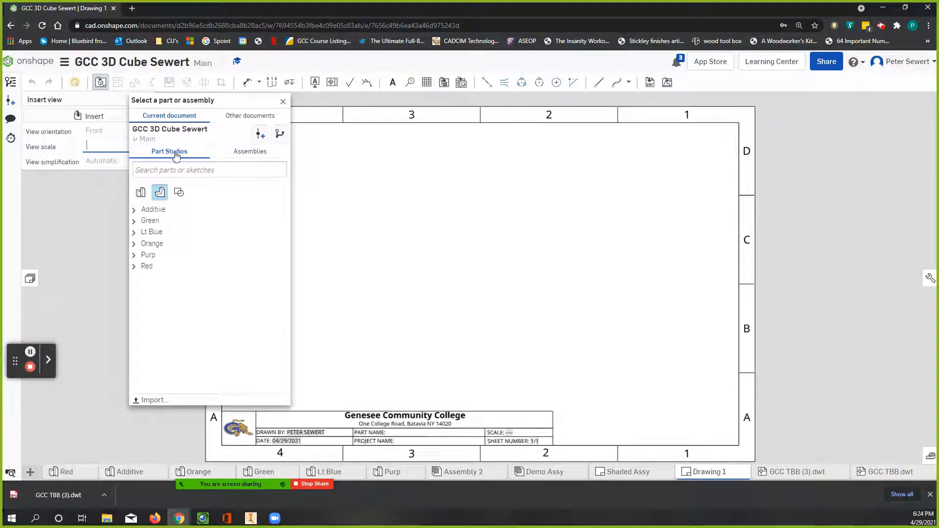
Step: Insert an isometric view of Demo Assy at 1:1 scale near the middle of the sheet and show it shaded
{"action": "left_click", "coordinate": [248, 156]}
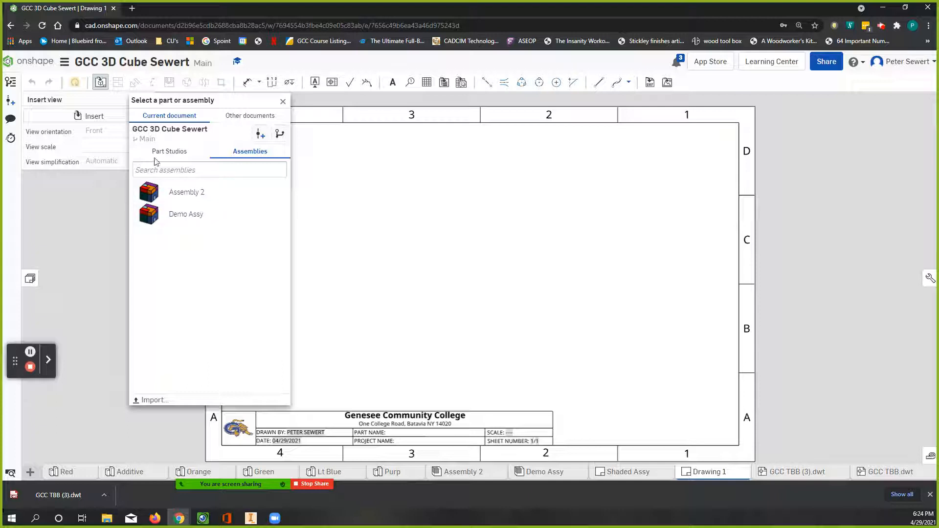
{"action": "left_click", "coordinate": [151, 217]}
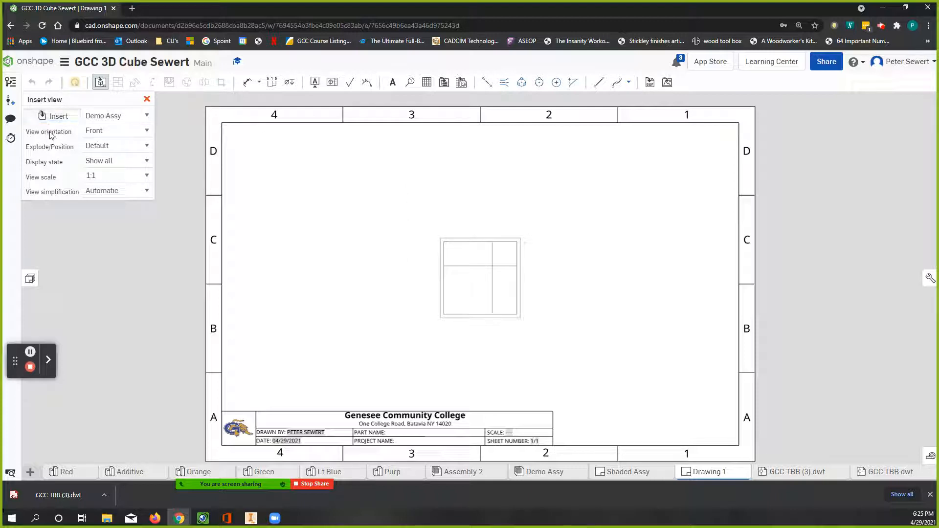
{"action": "left_click", "coordinate": [108, 131]}
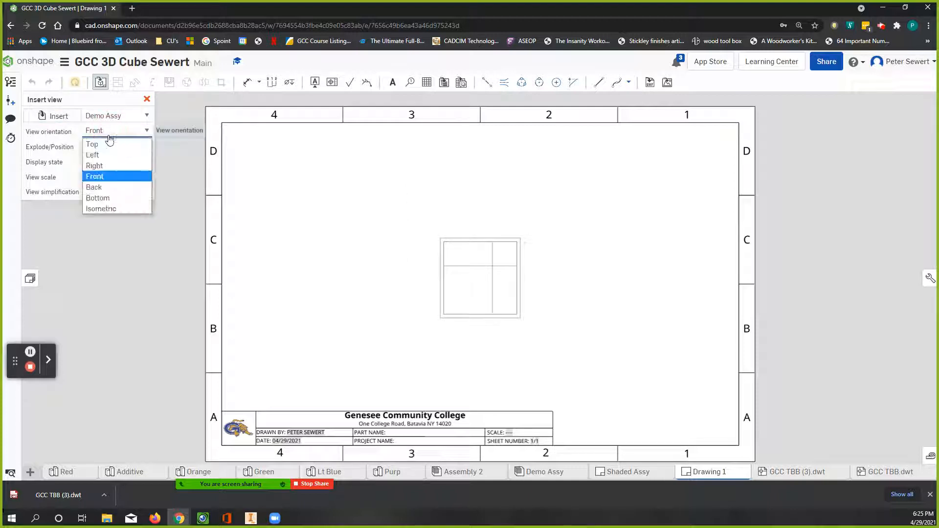
{"action": "left_click", "coordinate": [108, 209]}
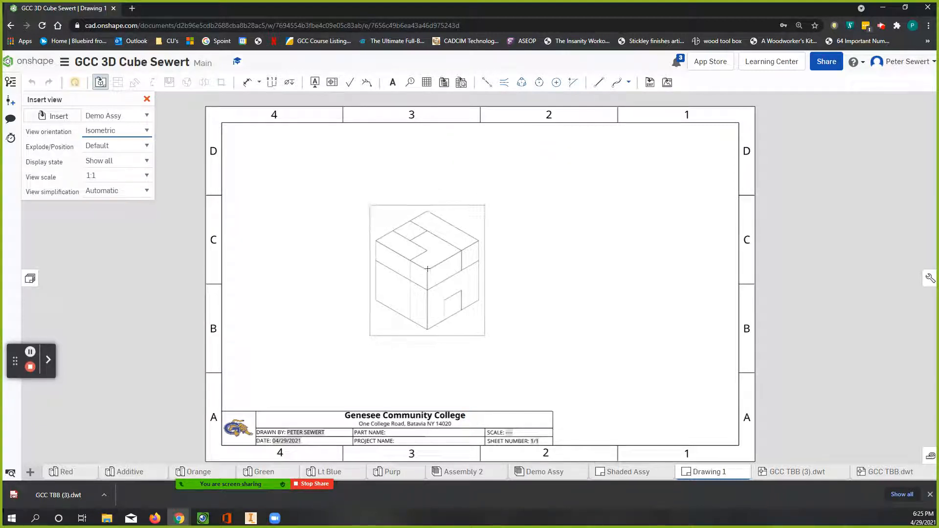
{"action": "left_click", "coordinate": [428, 269]}
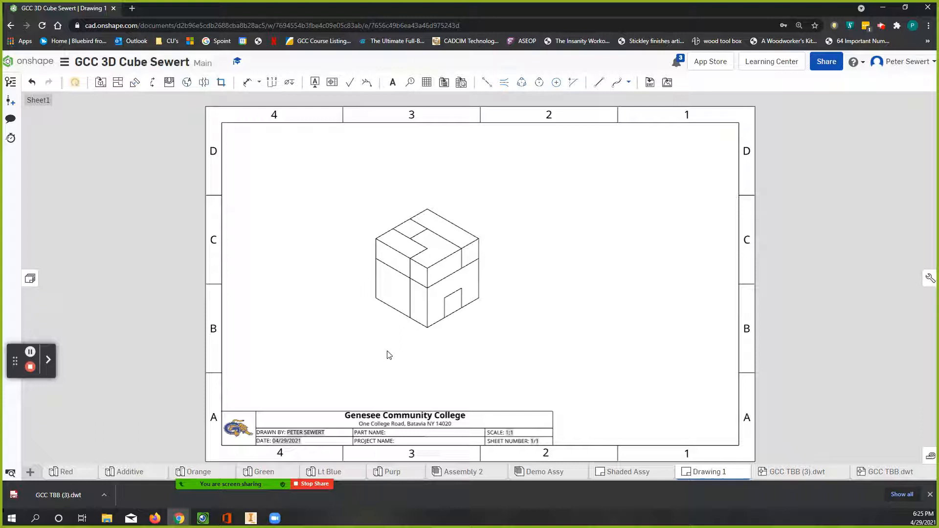
{"action": "right_click", "coordinate": [471, 228]}
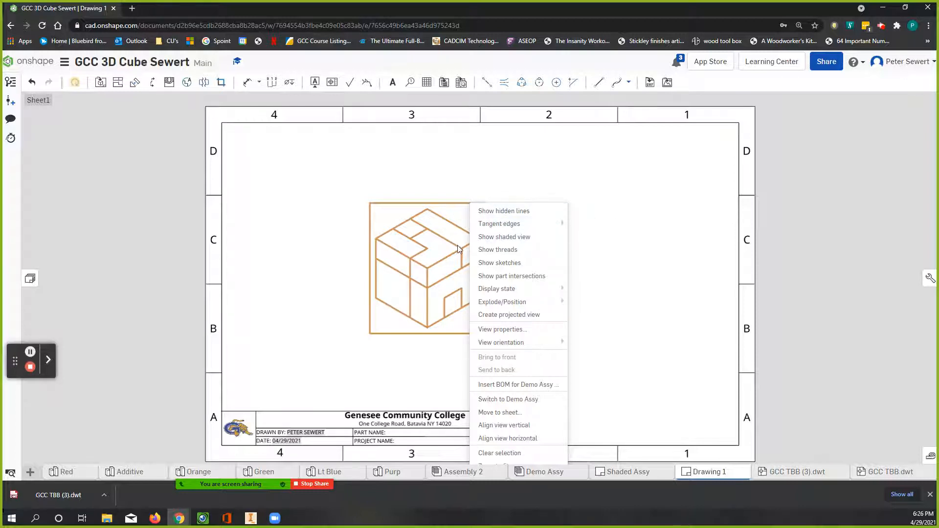
{"action": "left_click", "coordinate": [485, 236]}
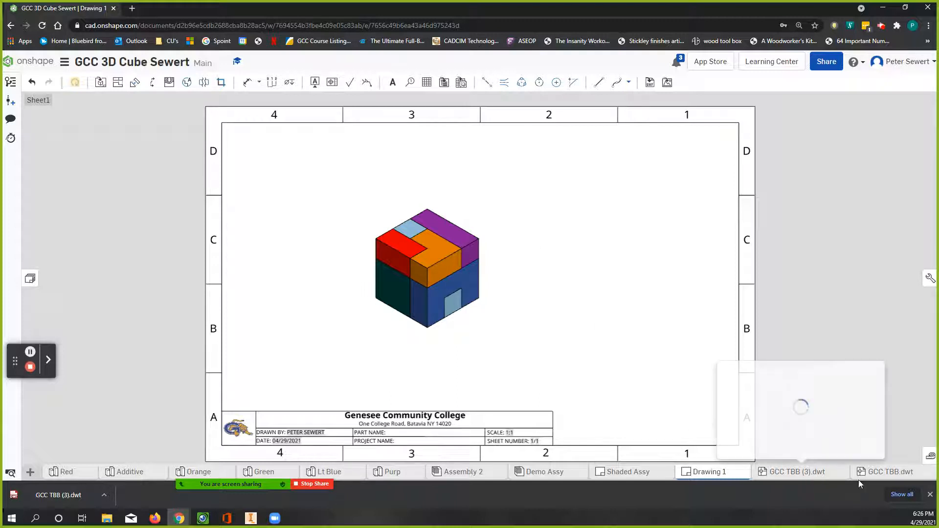
{"action": "left_click", "coordinate": [624, 473]}
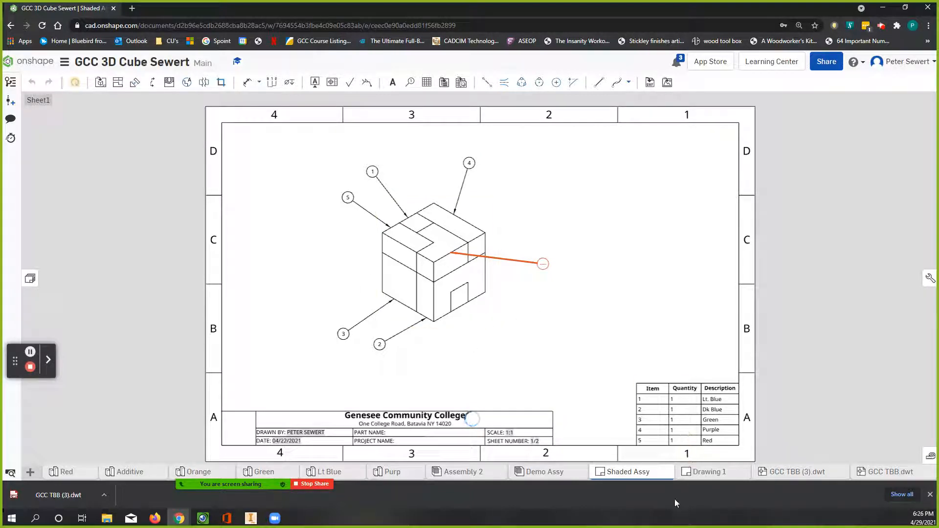
{"action": "left_click", "coordinate": [725, 473]}
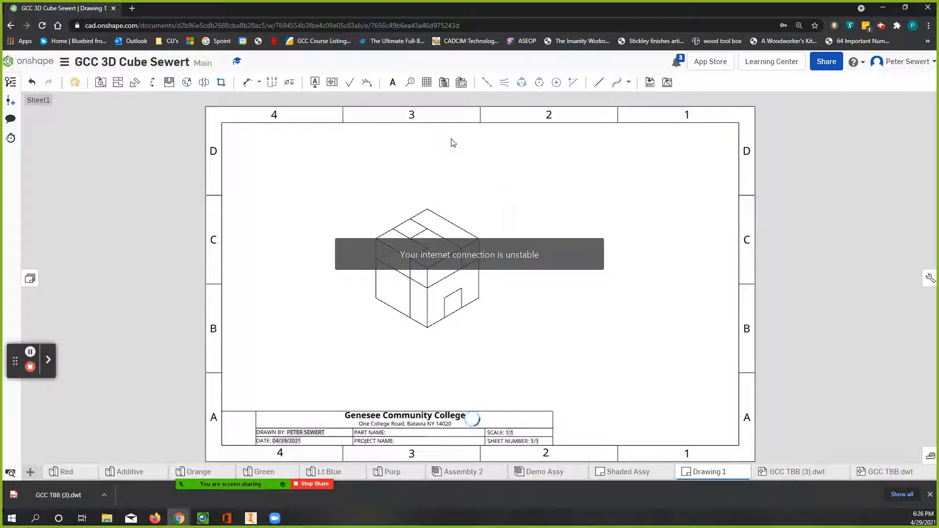
{"action": "left_click", "coordinate": [411, 84]}
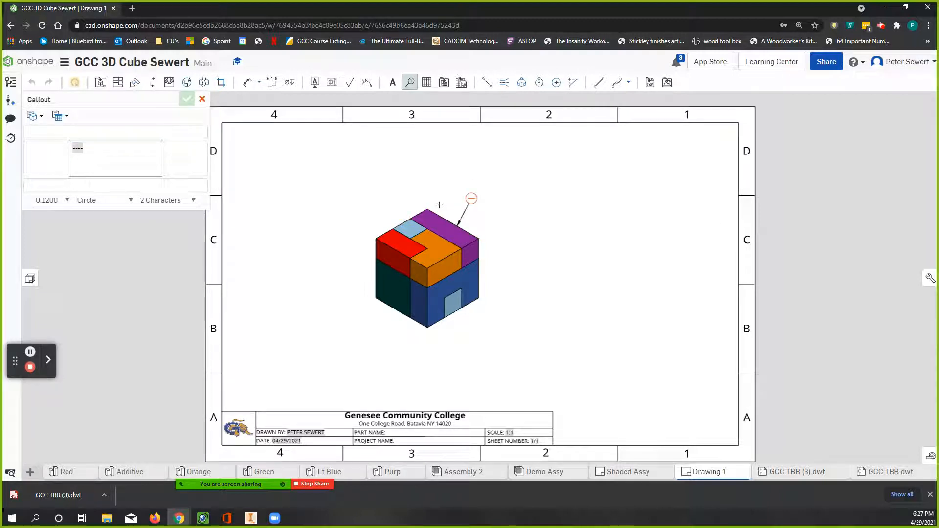
{"action": "left_click", "coordinate": [471, 198]}
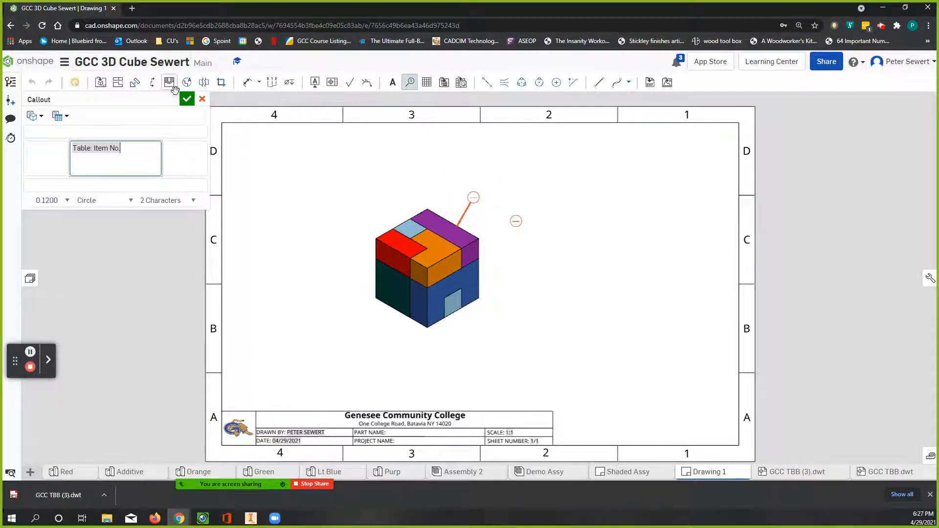
{"action": "left_click", "coordinate": [200, 99]}
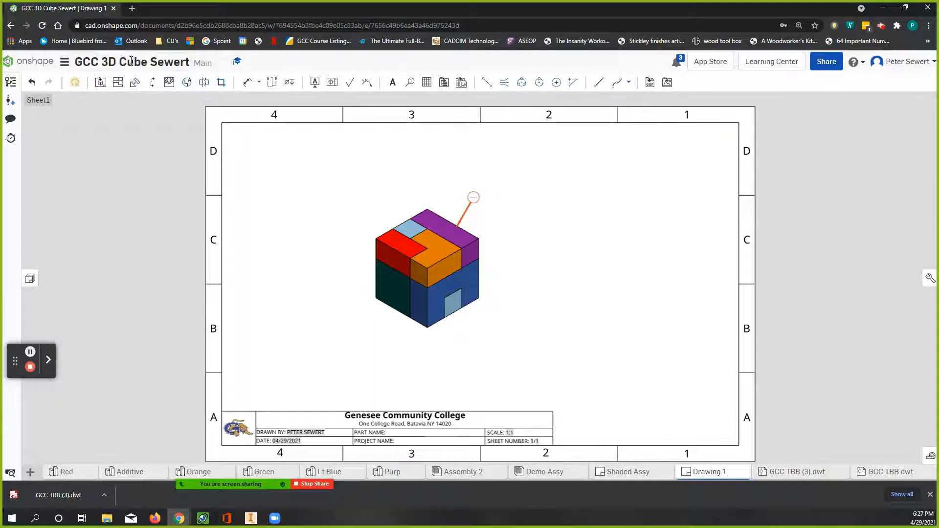
{"action": "left_click", "coordinate": [32, 81]}
Step: Insert a flattened BOM table for Demo Assy, ordered top to bottom, with its bottom-right corner fixed to the sheet border's lower-right corner
{"action": "left_click", "coordinate": [444, 82]}
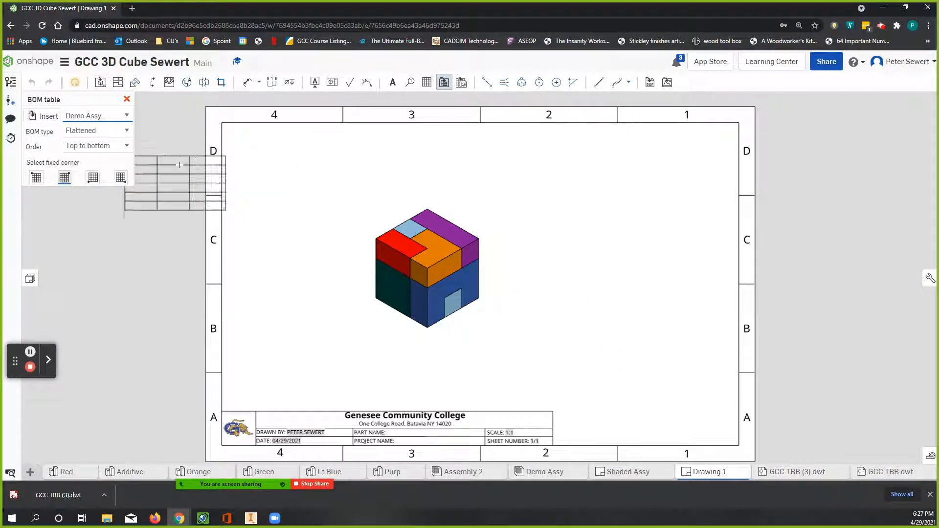
{"action": "left_click", "coordinate": [120, 179]}
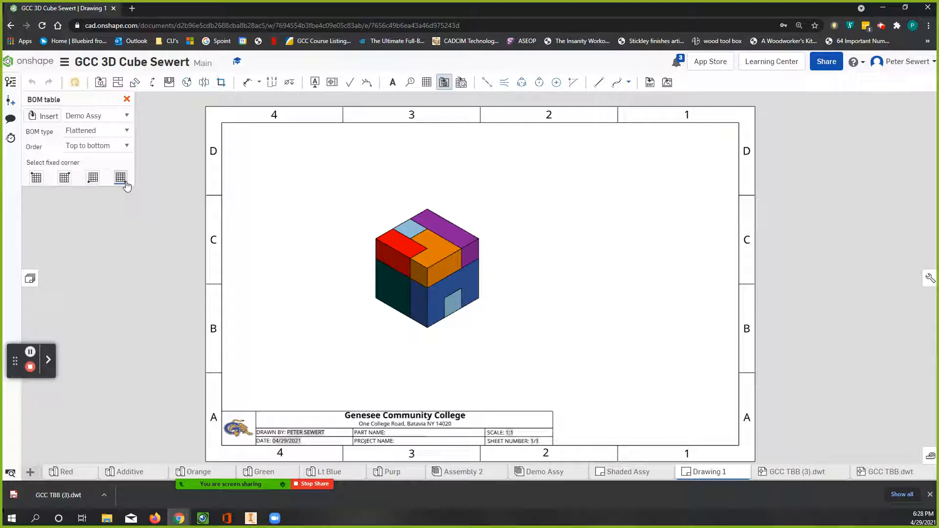
{"action": "left_click", "coordinate": [740, 446]}
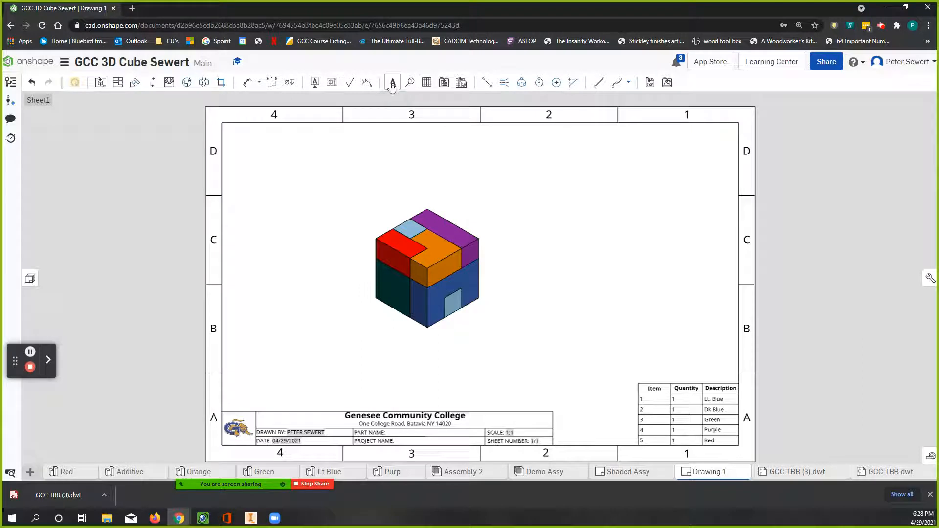
Step: Add circular item number callouts to the purple, dark blue, green, red and light blue pieces of the isometric view
{"action": "left_click", "coordinate": [410, 84]}
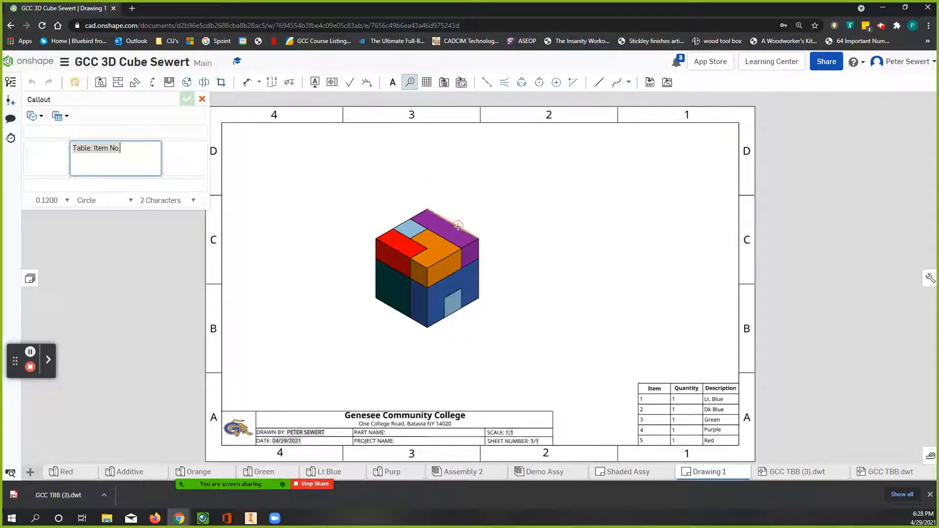
{"action": "left_click", "coordinate": [458, 226]}
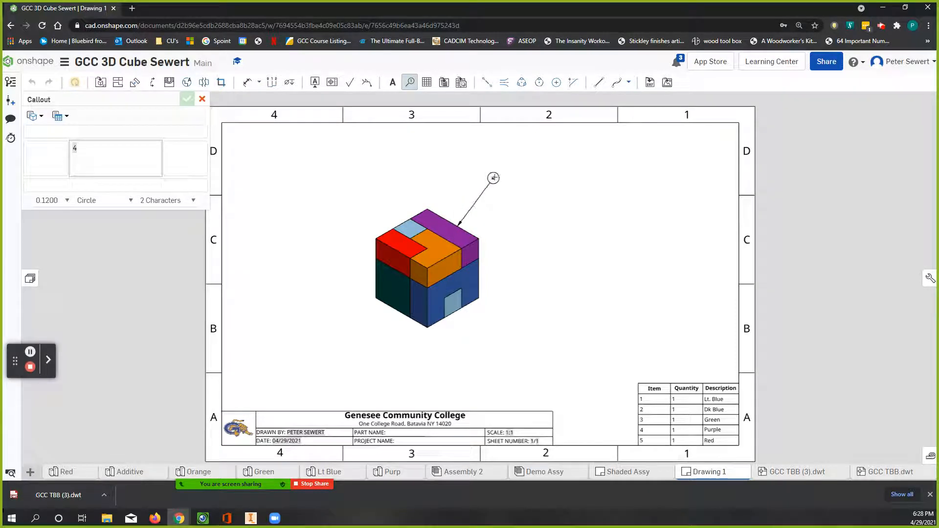
{"action": "left_click", "coordinate": [490, 182]}
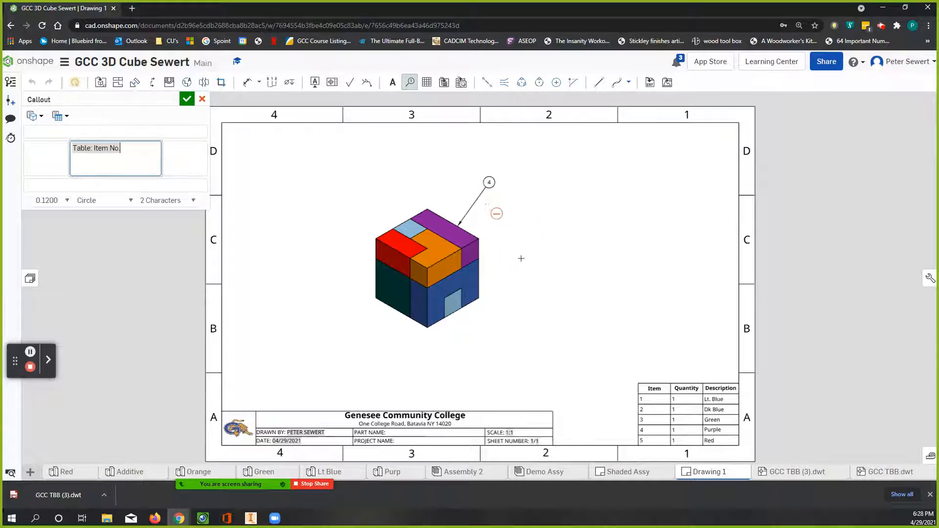
{"action": "left_click", "coordinate": [480, 279]}
{"action": "left_click", "coordinate": [529, 251]}
{"action": "left_click", "coordinate": [384, 309]}
{"action": "left_click", "coordinate": [357, 338]}
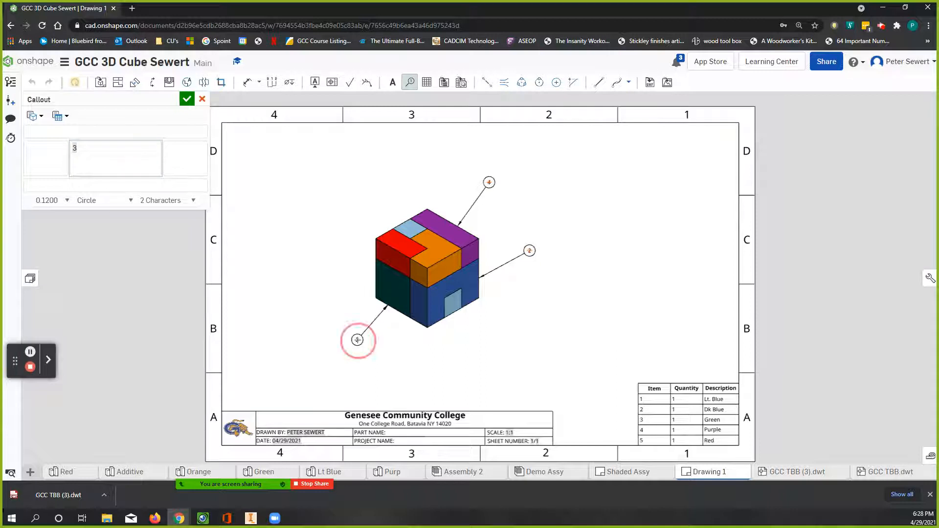
{"action": "left_click", "coordinate": [374, 245]}
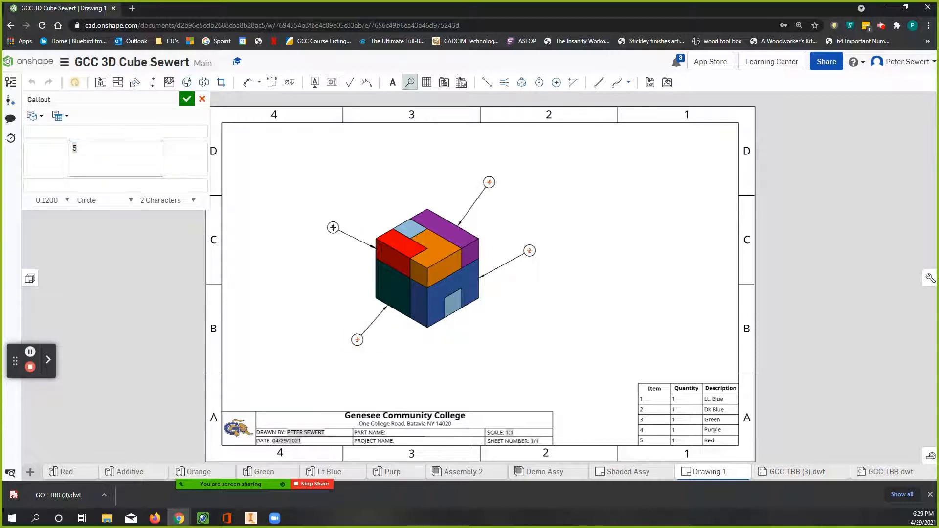
{"action": "left_click", "coordinate": [333, 228]}
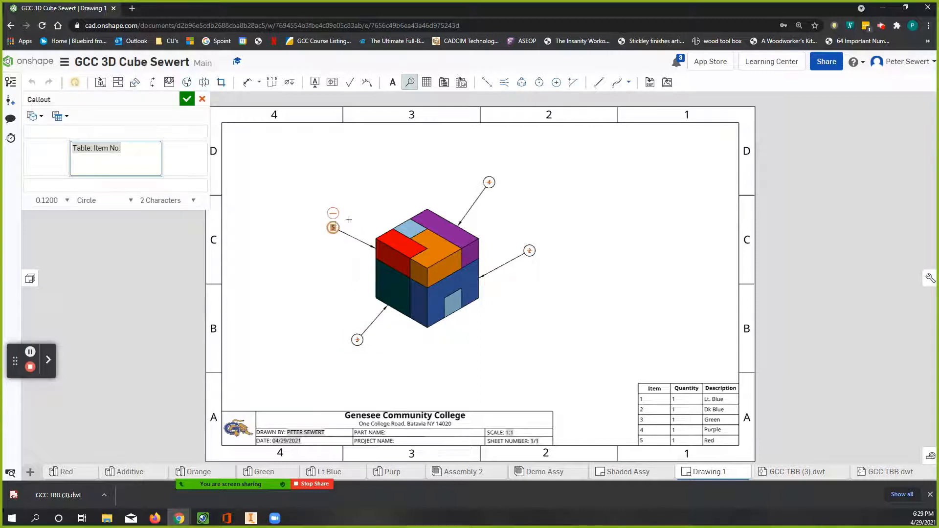
{"action": "left_click", "coordinate": [404, 223]}
{"action": "left_click", "coordinate": [376, 196]}
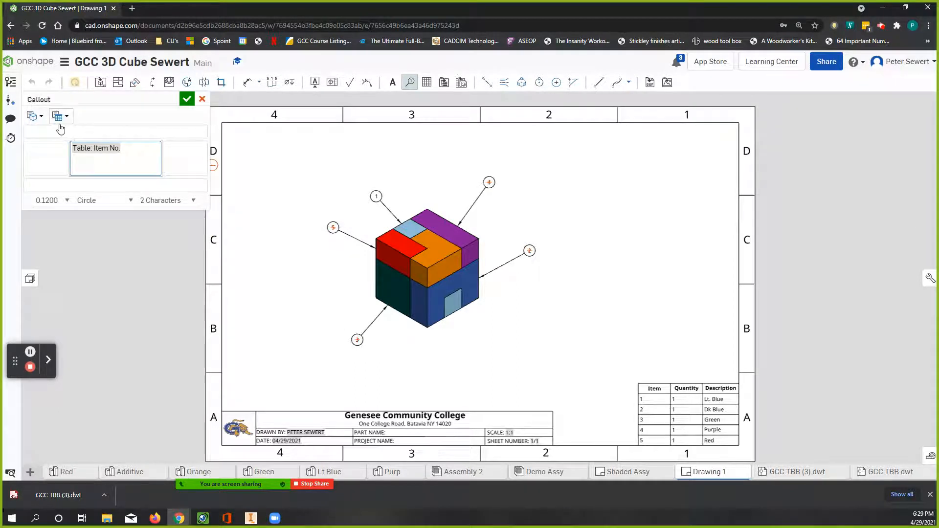
{"action": "left_click", "coordinate": [188, 99]}
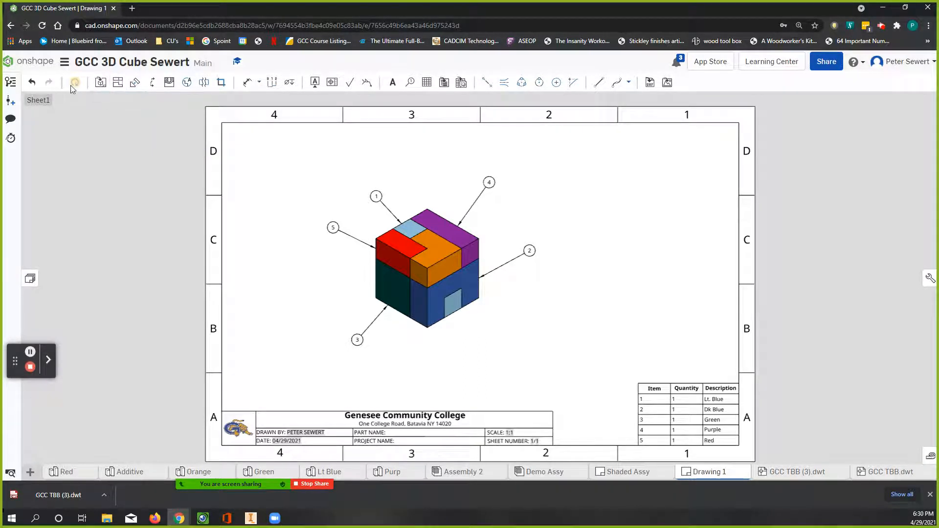
Step: Place a sideways projected view of the isometric cube on its right side, and delete that projected view
{"action": "left_click", "coordinate": [118, 83]}
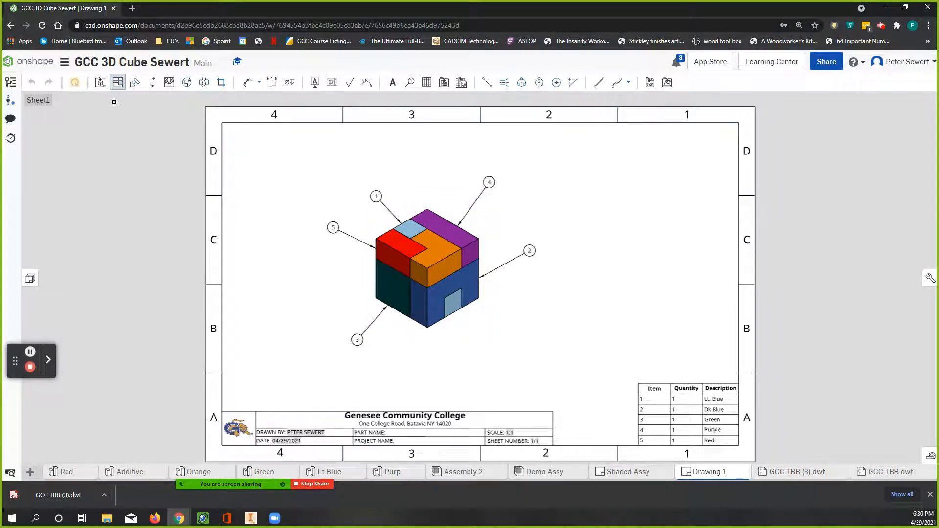
{"action": "left_click", "coordinate": [119, 83]}
{"action": "left_click", "coordinate": [458, 266]}
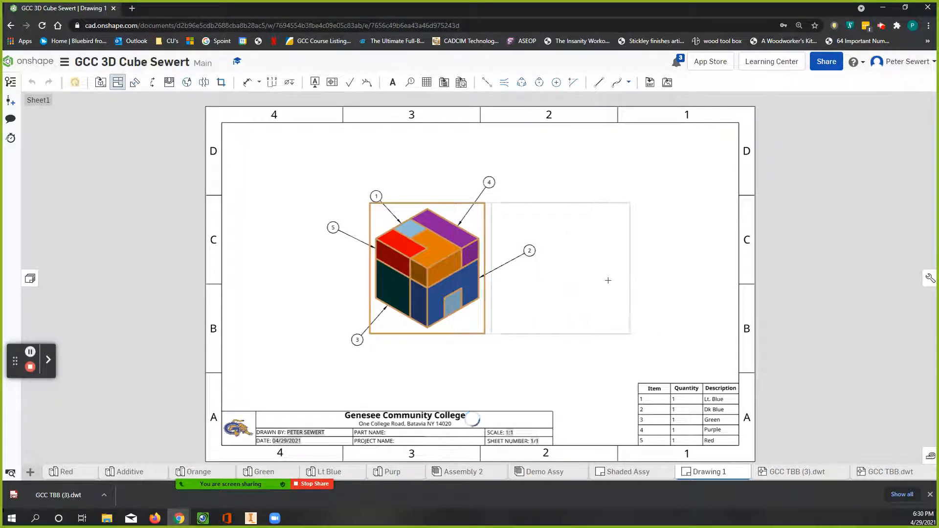
{"action": "left_click", "coordinate": [629, 279]}
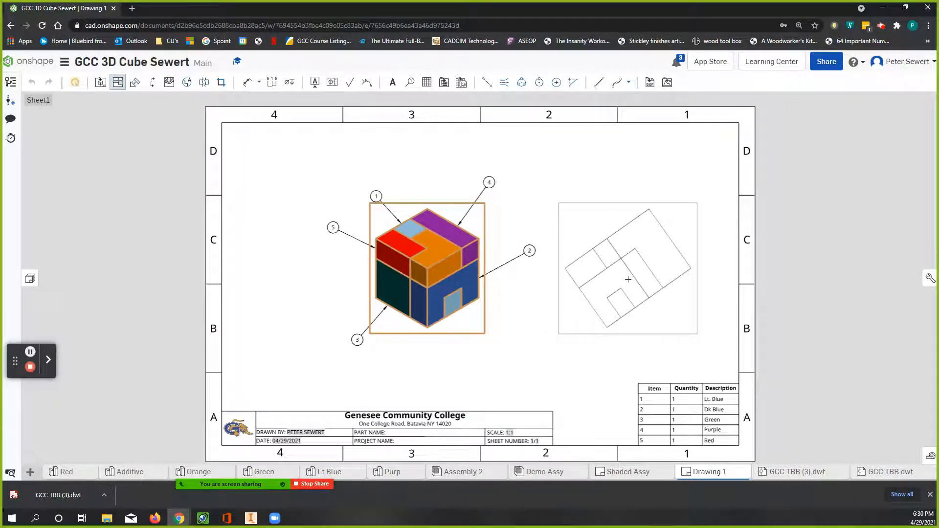
{"action": "left_click", "coordinate": [626, 255]}
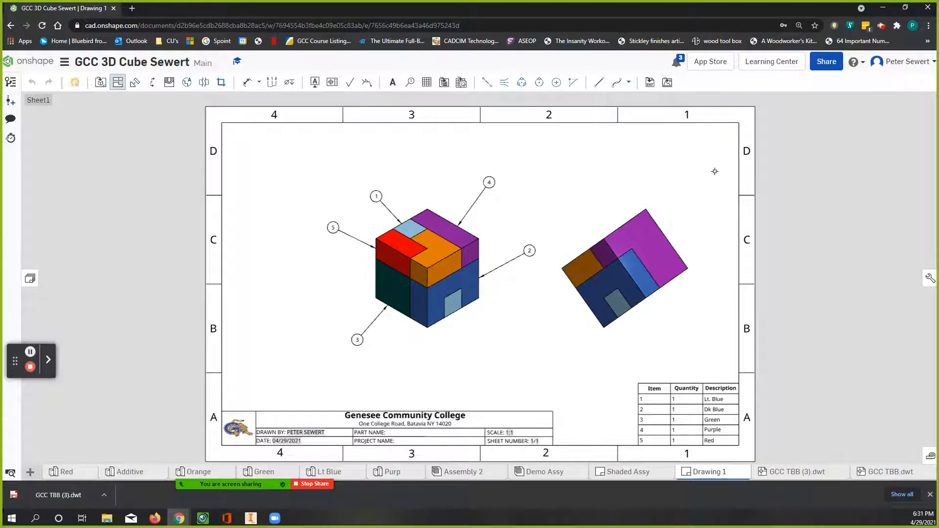
{"action": "left_click_drag", "start_coordinate": [668, 221], "coordinate": [668, 203]}
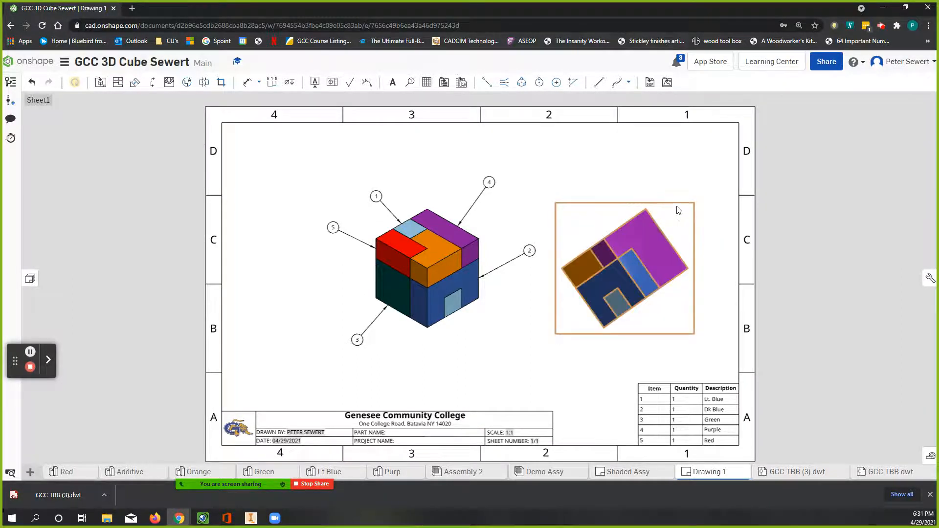
{"action": "key", "text": "Delete"}
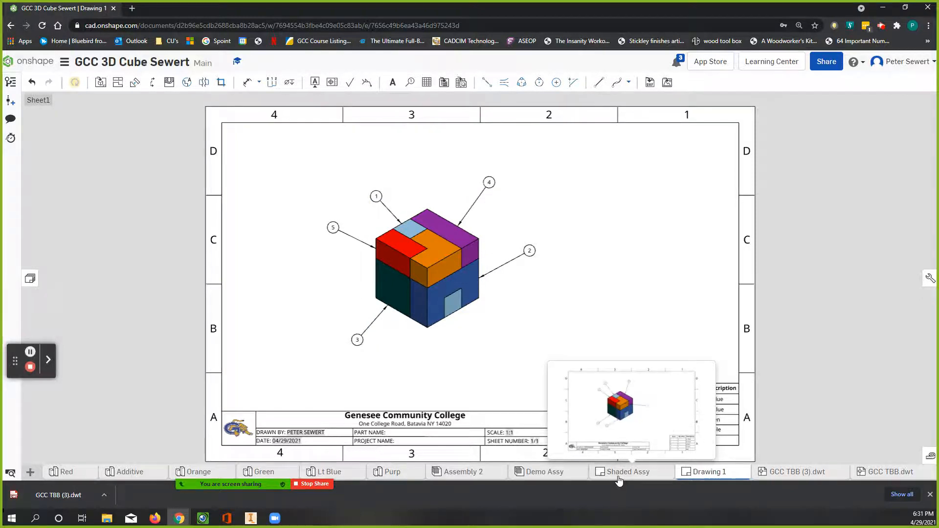
Step: Open the Shaded Assy drawing and examine the part views on its second sheet
{"action": "left_click", "coordinate": [619, 474]}
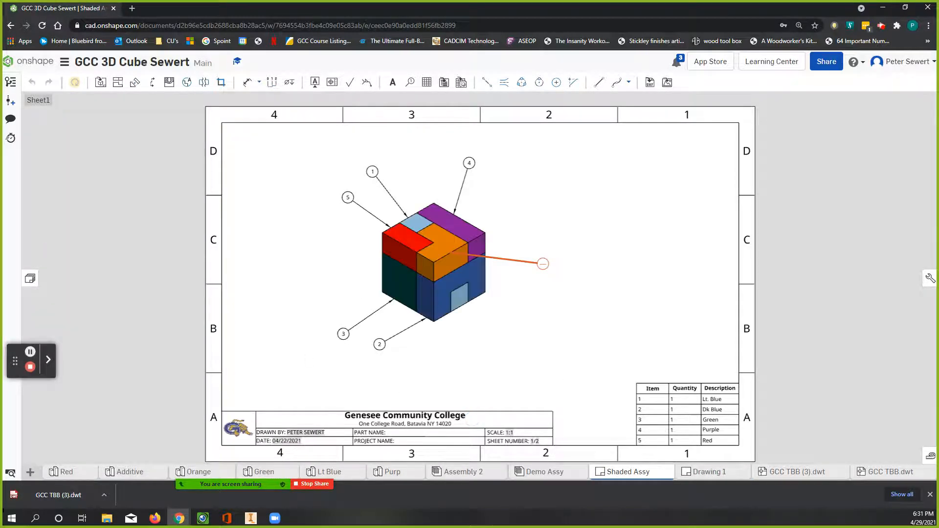
{"action": "left_click", "coordinate": [33, 278]}
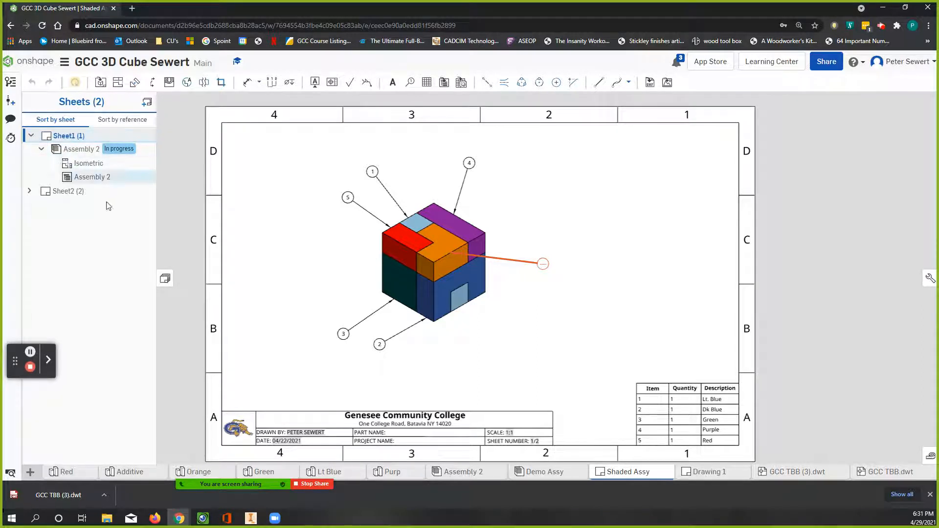
{"action": "left_click", "coordinate": [69, 192]}
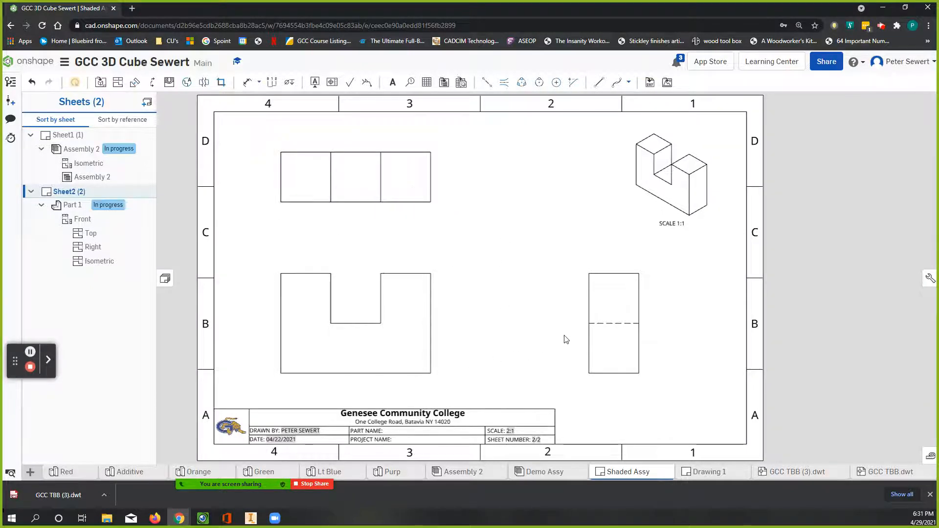
{"action": "left_click", "coordinate": [391, 314]}
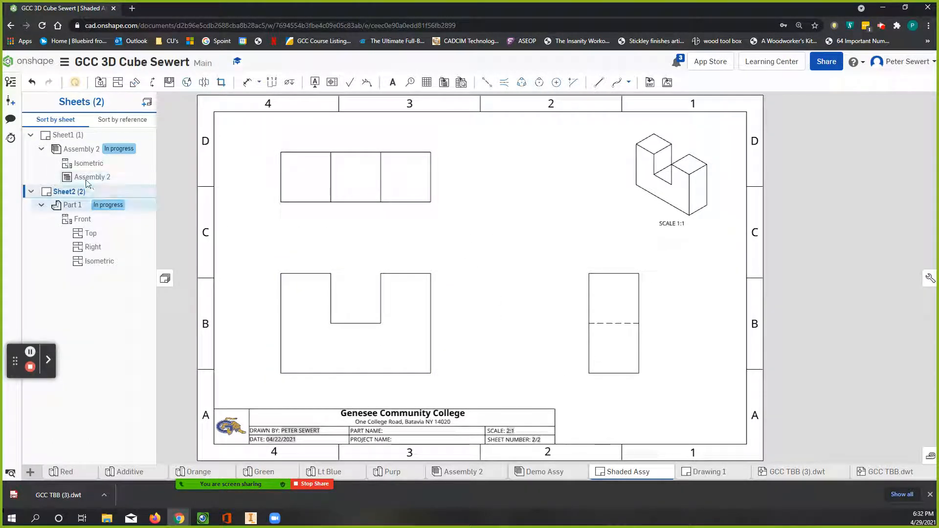
Step: Fill in the part name as LT. BLUE in the title block of the Shaded Assy drawing's first sheet
{"action": "left_click", "coordinate": [66, 137]}
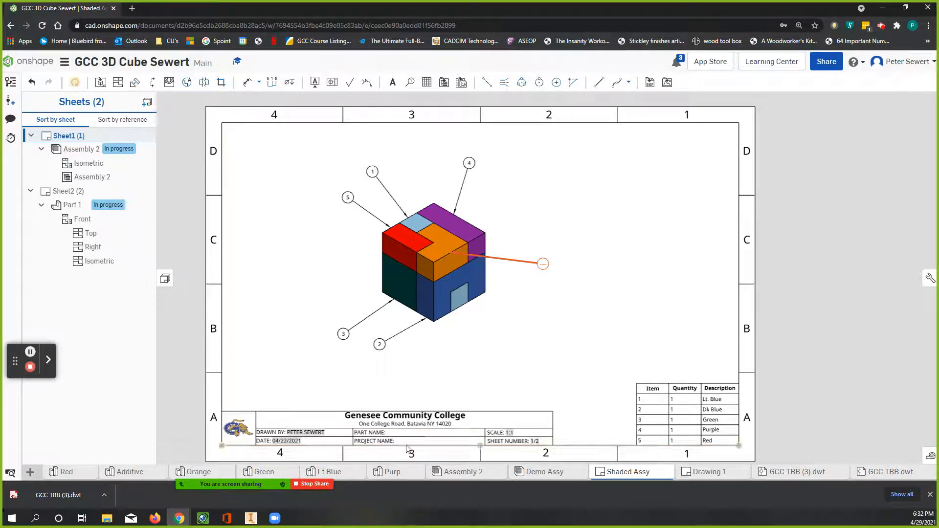
{"action": "scroll", "coordinate": [408, 445], "scroll_direction": "up", "scroll_amount": 5}
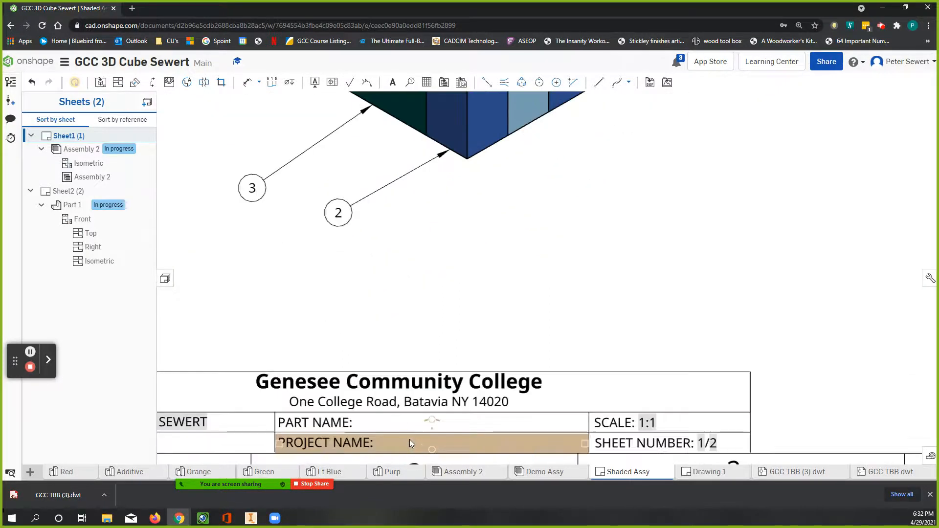
{"action": "scroll", "coordinate": [410, 439], "scroll_direction": "up", "scroll_amount": 5}
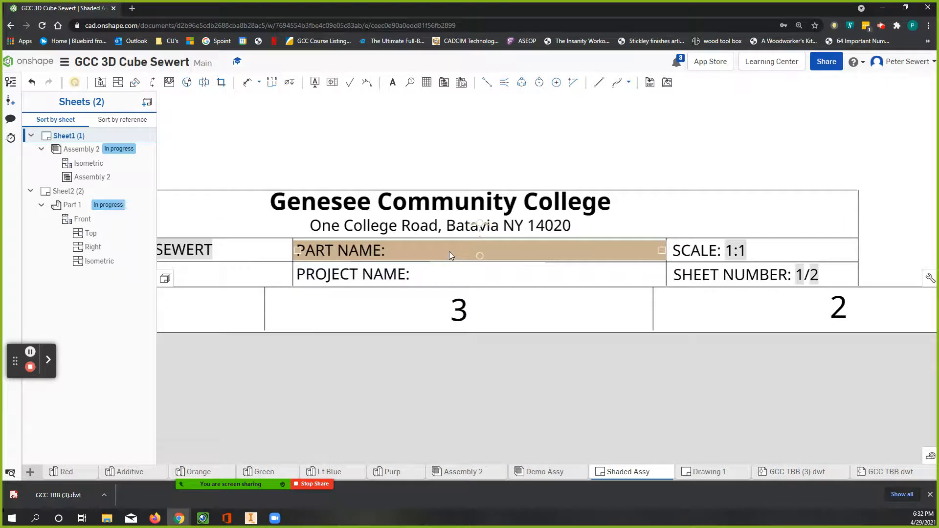
{"action": "scroll", "coordinate": [450, 252], "scroll_direction": "up", "scroll_amount": 2}
{"action": "double_click", "coordinate": [392, 250]}
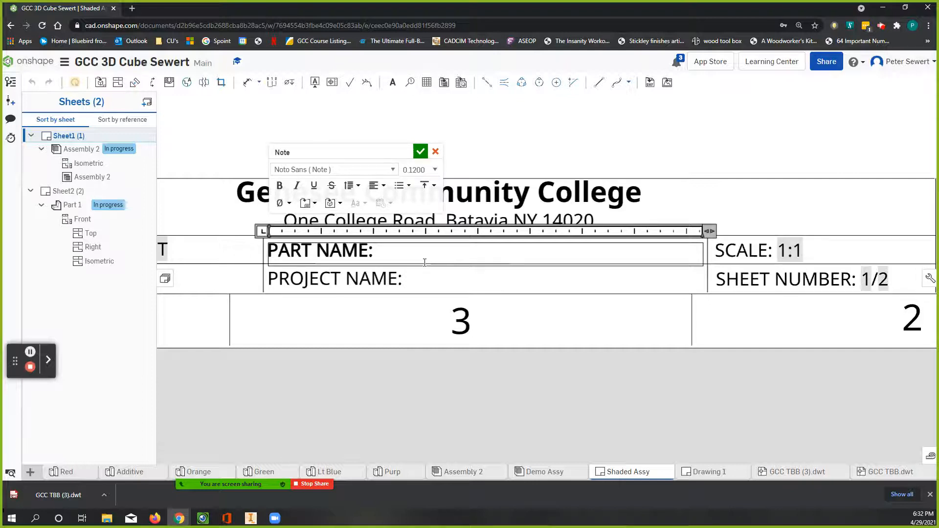
{"action": "type", "text": "LT. BLUE"}
{"action": "left_click", "coordinate": [447, 274]}
Step: Fill in the project name as PUZZLE CUBE in the first sheet's title block
{"action": "left_click", "coordinate": [433, 283]}
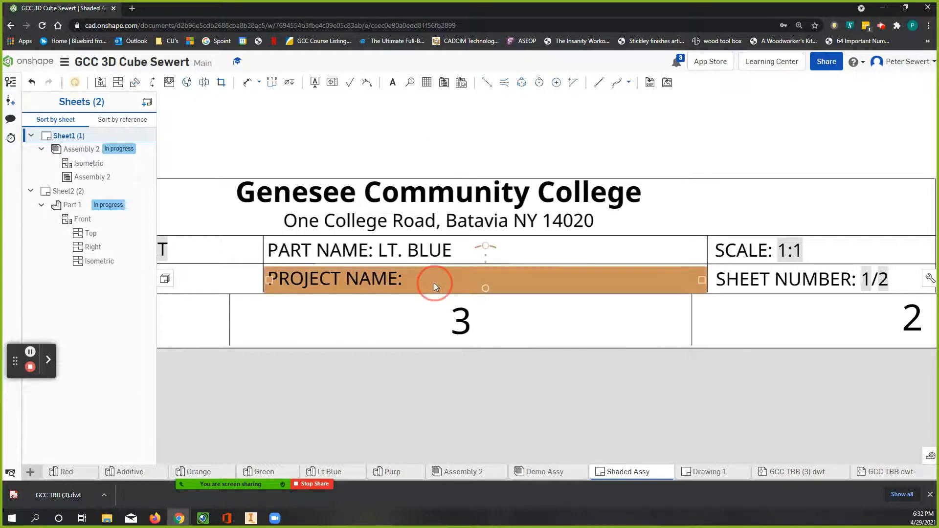
{"action": "double_click", "coordinate": [429, 281]}
{"action": "double_click", "coordinate": [430, 281]}
{"action": "left_click", "coordinate": [421, 283]}
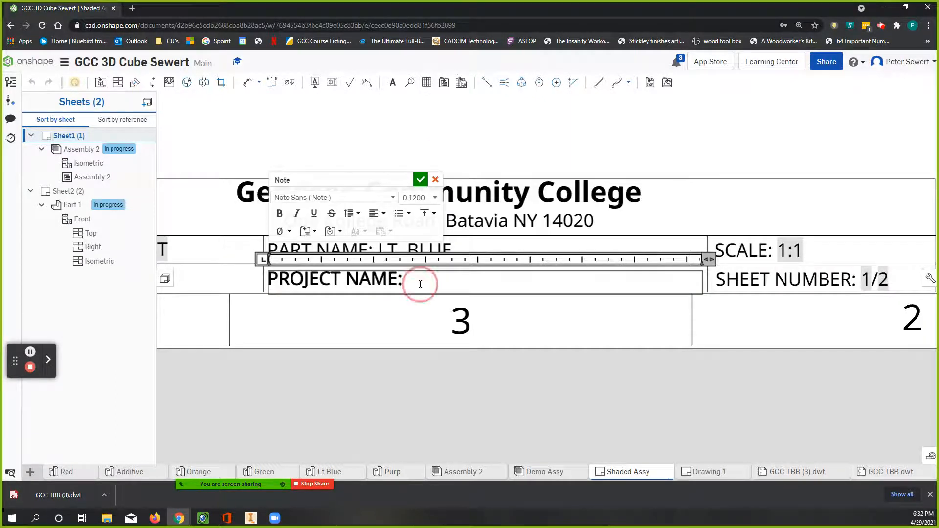
{"action": "double_click", "coordinate": [421, 284]}
{"action": "left_click", "coordinate": [421, 284]}
{"action": "left_click", "coordinate": [421, 284]}
{"action": "double_click", "coordinate": [421, 284]}
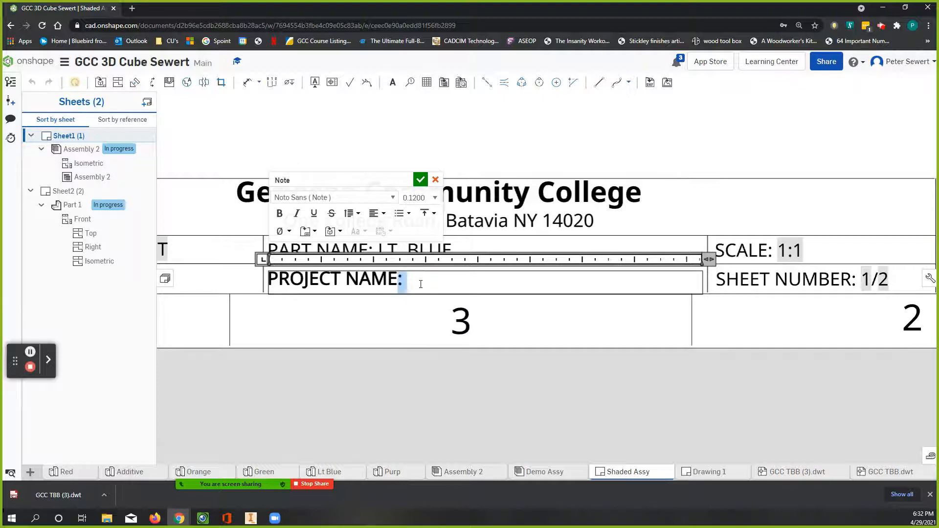
{"action": "left_click", "coordinate": [421, 284]}
{"action": "type", "text": "PUZ"}
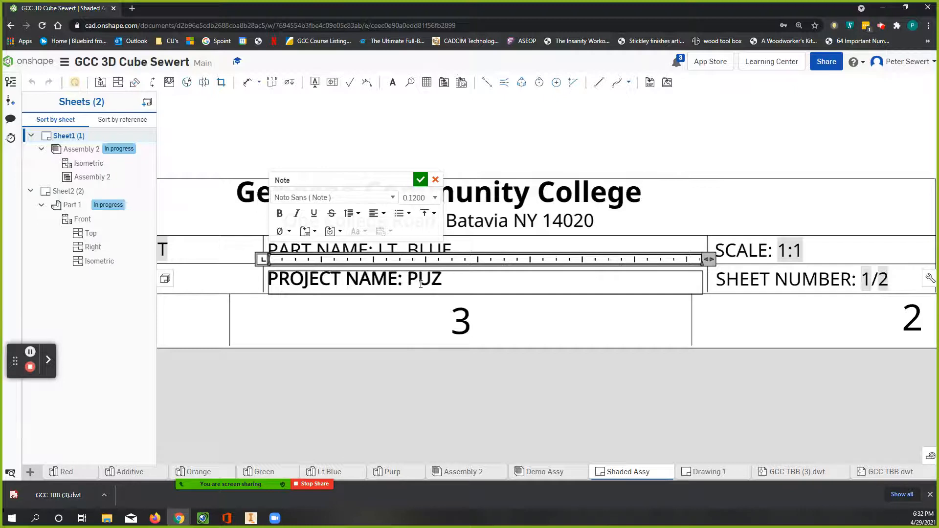
{"action": "type", "text": "ZLE CUBE"}
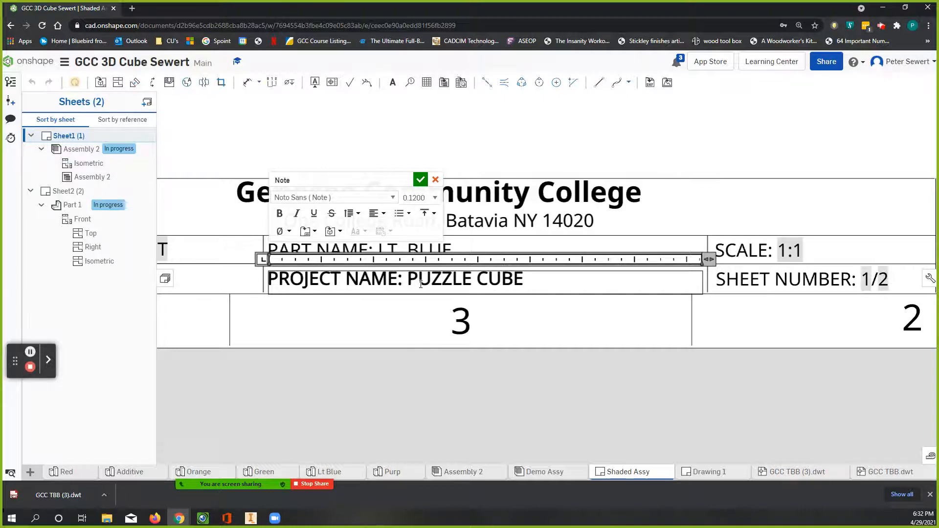
{"action": "left_click", "coordinate": [419, 181]}
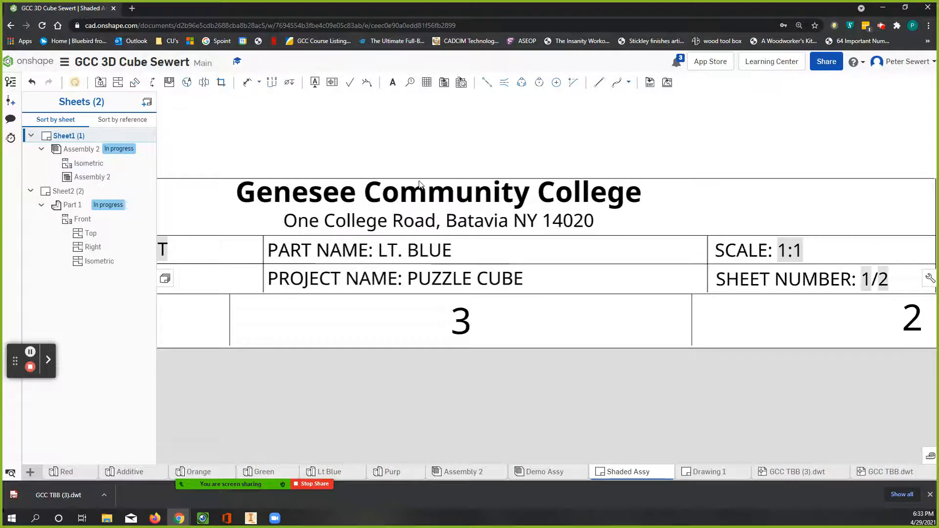
Step: Replace the part name in the first sheet's title block with PUZZLE CUBE
{"action": "scroll", "coordinate": [448, 177], "scroll_direction": "up", "scroll_amount": 4}
{"action": "scroll", "coordinate": [448, 176], "scroll_direction": "down", "scroll_amount": 8}
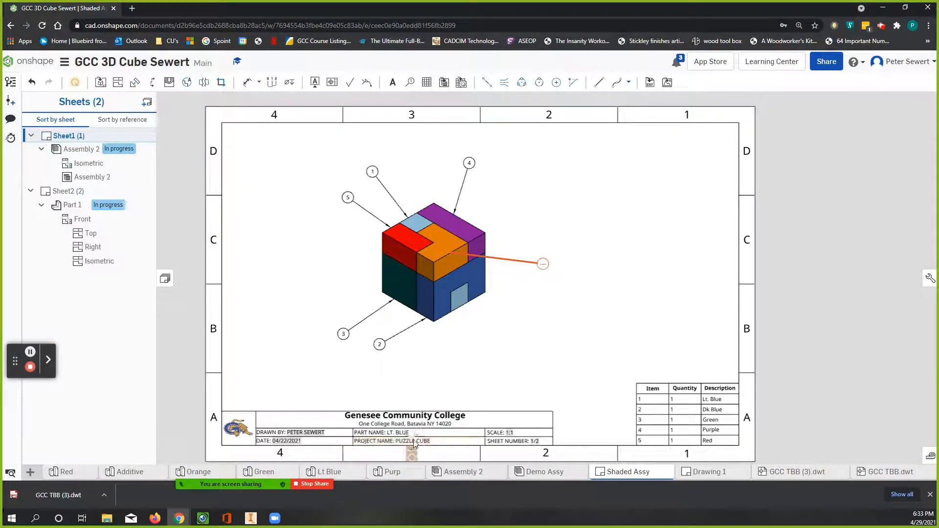
{"action": "double_click", "coordinate": [400, 433]}
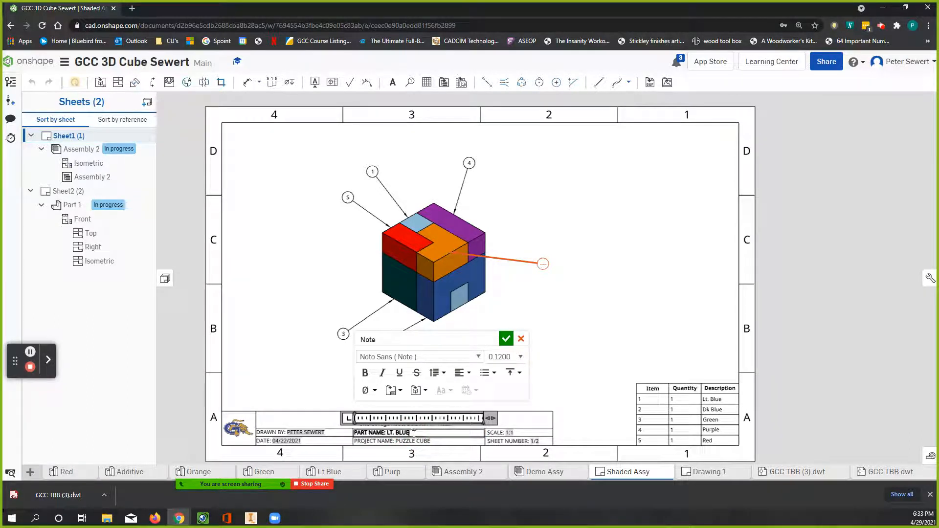
{"action": "key", "text": "BackSpace"}
{"action": "key", "text": "BackSpace"}
{"action": "key", "text": "BackSpace"}
{"action": "key", "text": "BackSpace"}
{"action": "key", "text": "BackSpace"}
{"action": "type", "text": "PUZZLE CUB"}
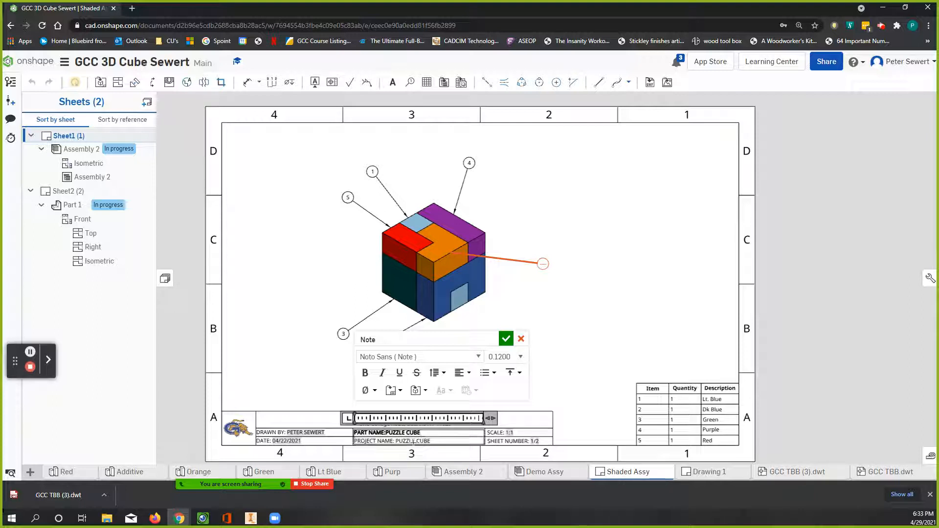
{"action": "left_click", "coordinate": [508, 341]}
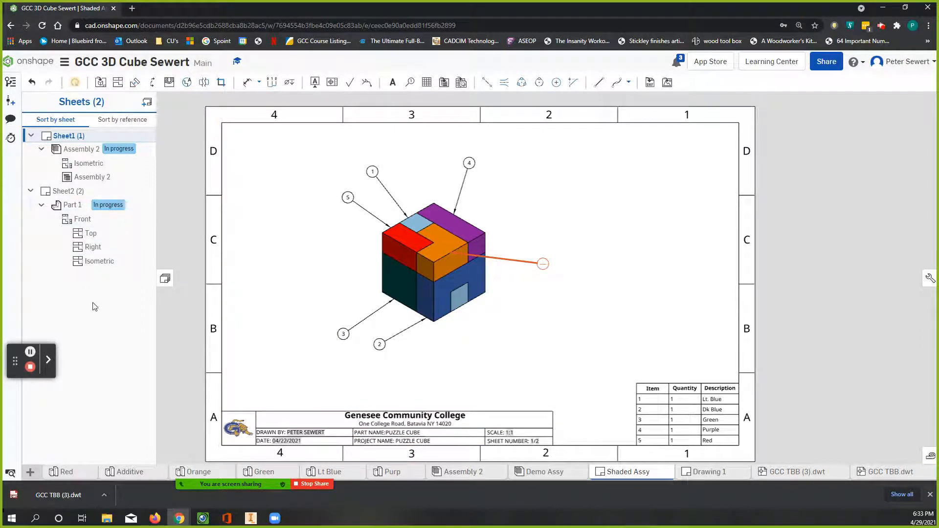
Step: Review the second sheet of the Shaded Assy drawing, hide the sheet list and look at the Demo Assy model
{"action": "left_click", "coordinate": [68, 194]}
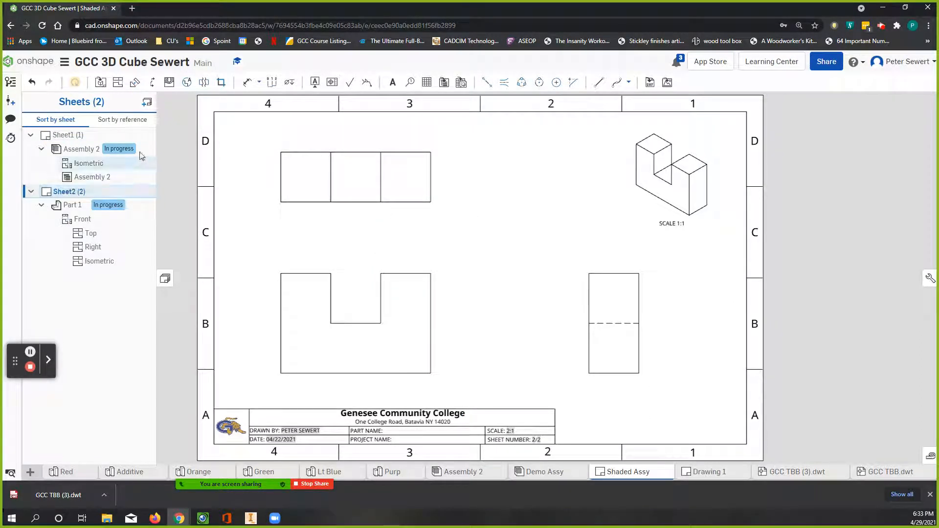
{"action": "left_click", "coordinate": [166, 278]}
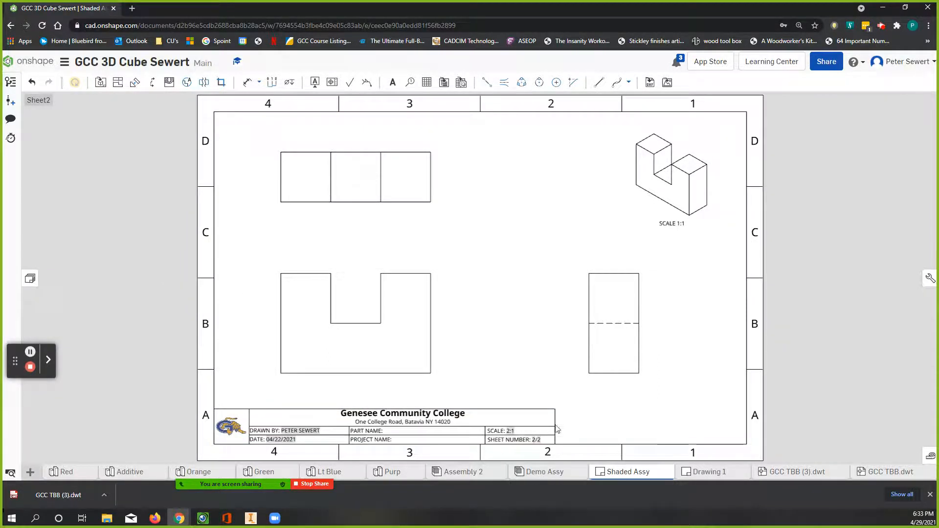
{"action": "left_click", "coordinate": [556, 473]}
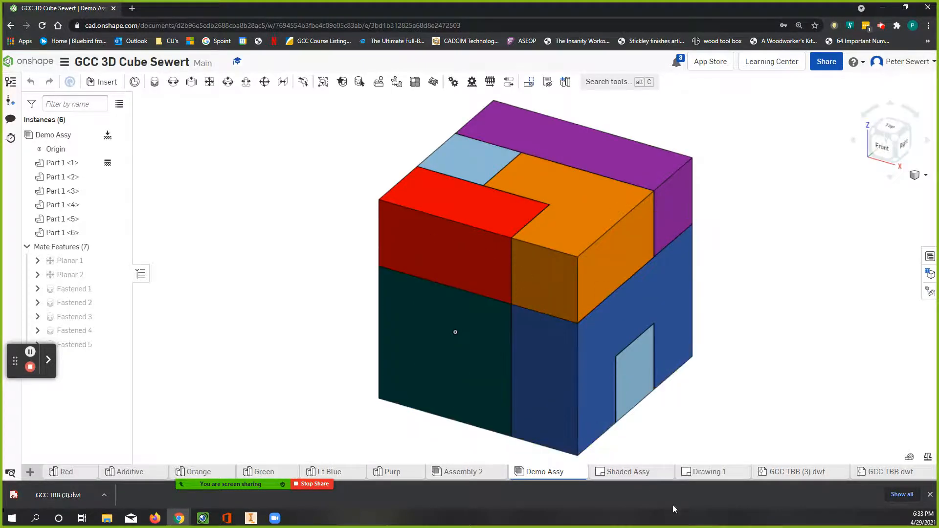
Step: Return to Drawing 1 and insert a second sheet after the cube assembly sheet
{"action": "left_click", "coordinate": [723, 473]}
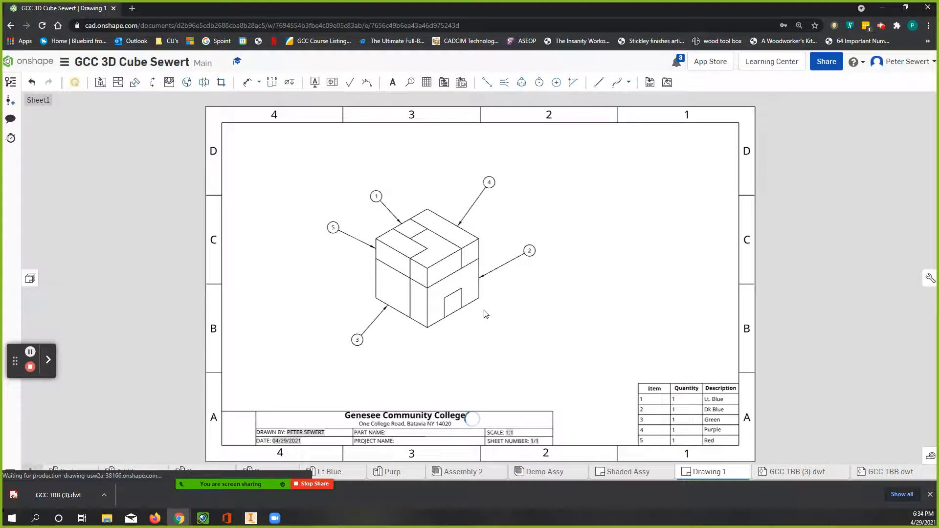
{"action": "left_click", "coordinate": [410, 291]}
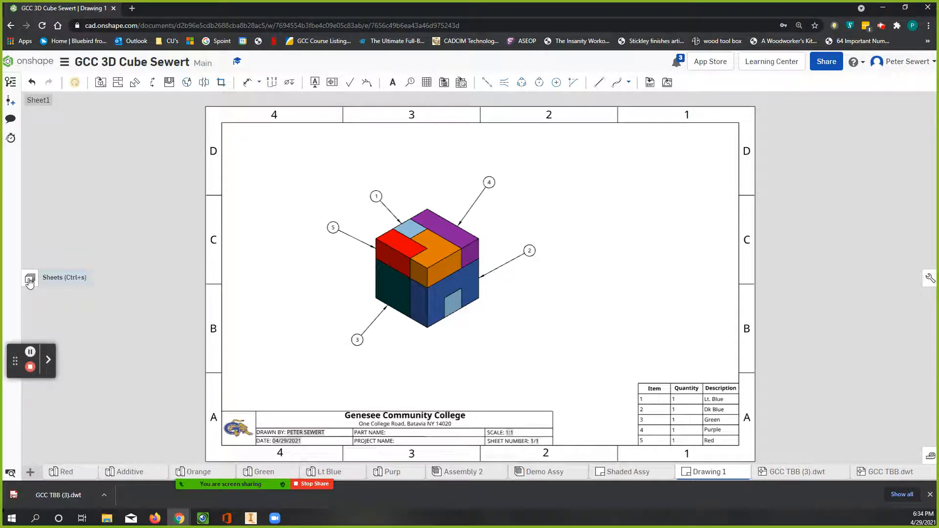
{"action": "left_click", "coordinate": [30, 280]}
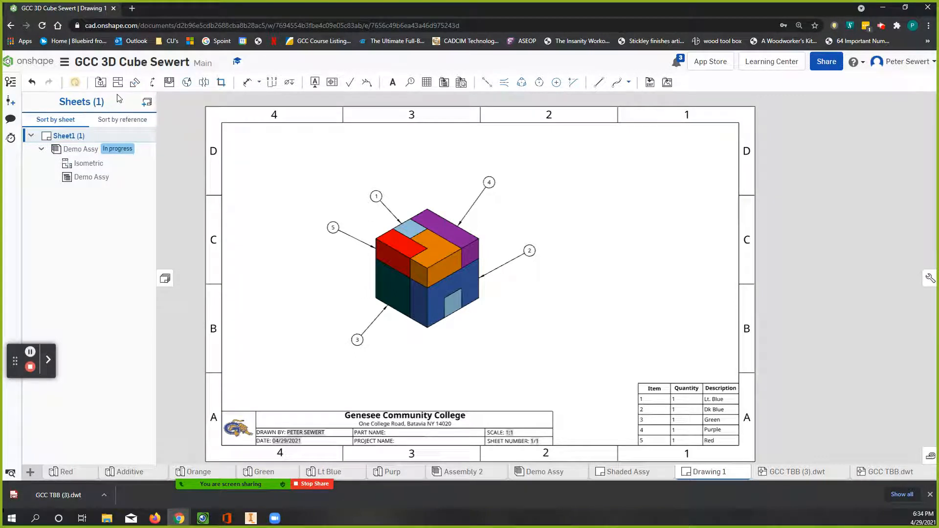
{"action": "left_click", "coordinate": [146, 105]}
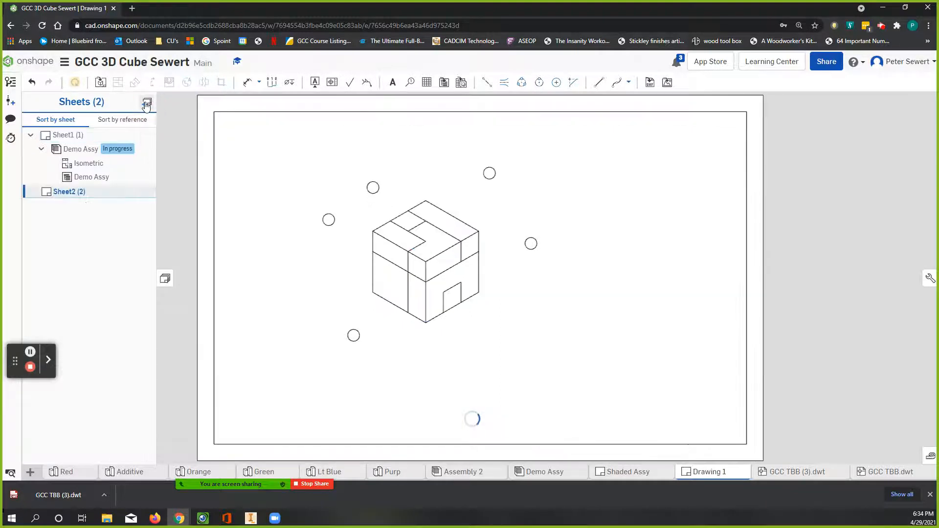
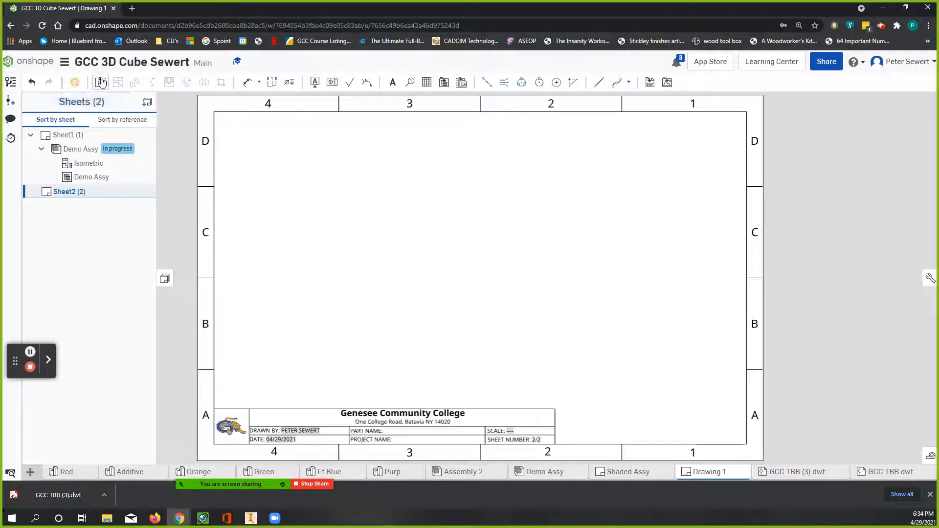
Step: Insert a front view of Part 1 from the Additive part studio at 2:1 scale, placed above the second sheet's title block
{"action": "left_click", "coordinate": [101, 83]}
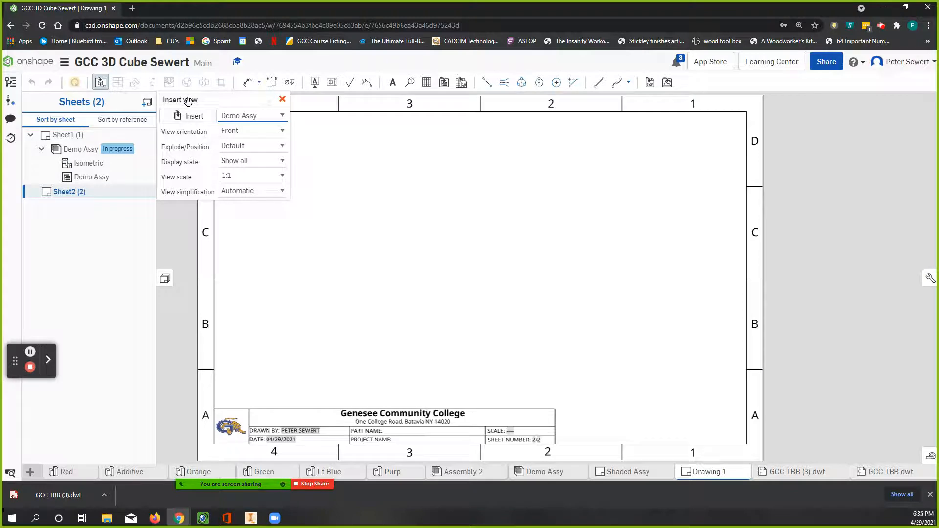
{"action": "left_click", "coordinate": [189, 116]}
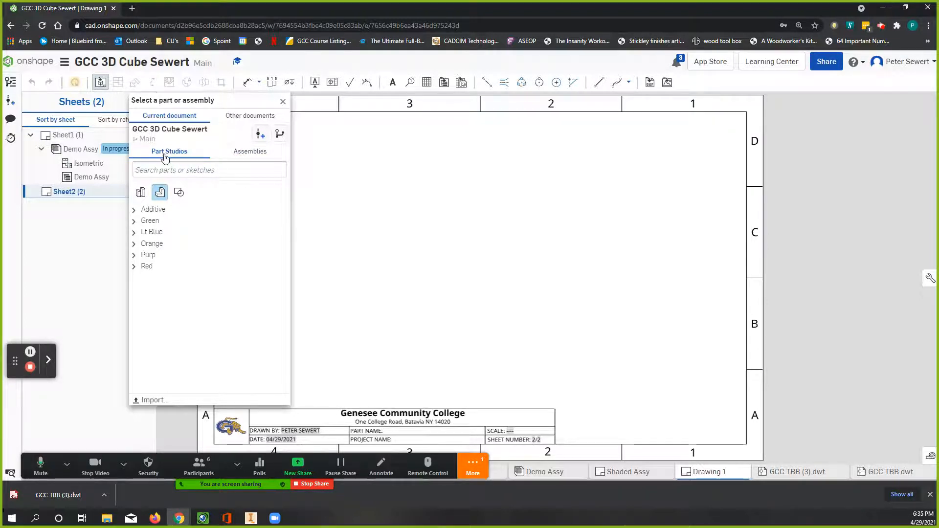
{"action": "left_click", "coordinate": [135, 211]}
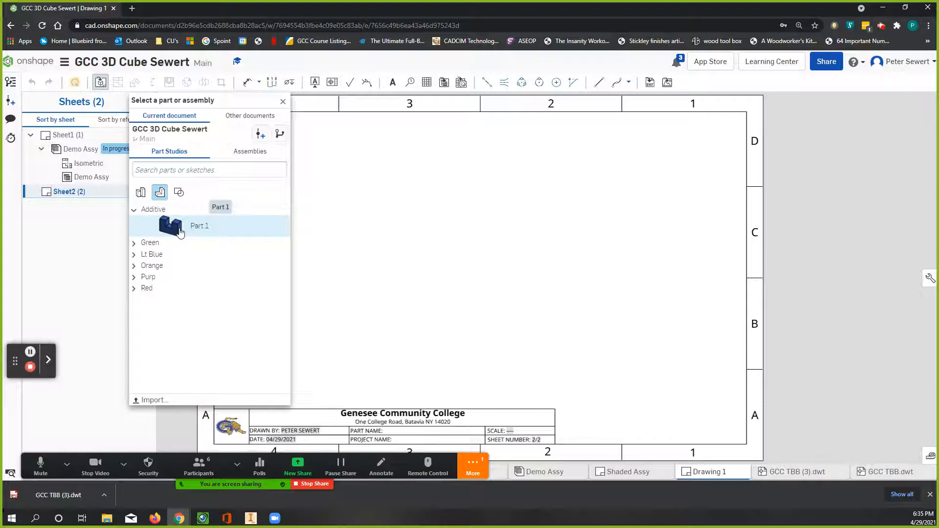
{"action": "left_click", "coordinate": [179, 229]}
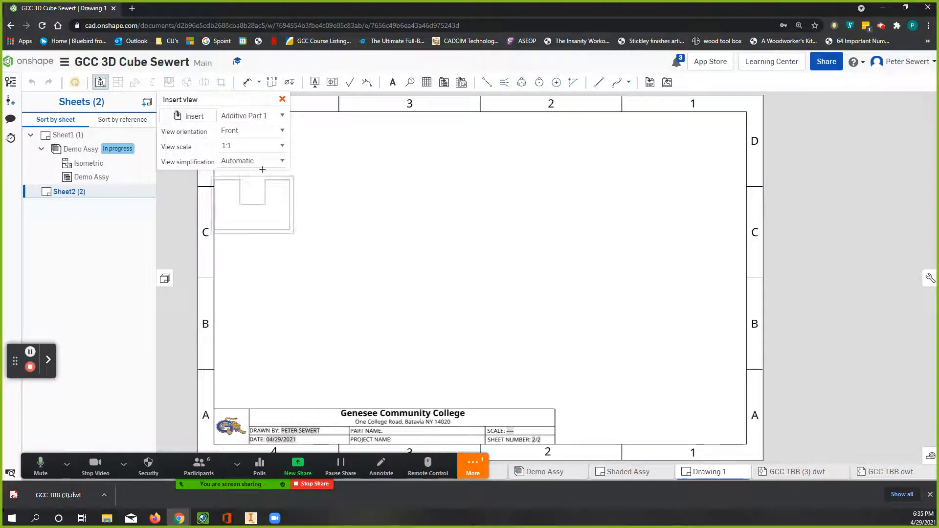
{"action": "left_click", "coordinate": [279, 145]}
{"action": "scroll", "coordinate": [260, 196], "scroll_direction": "down", "scroll_amount": 3}
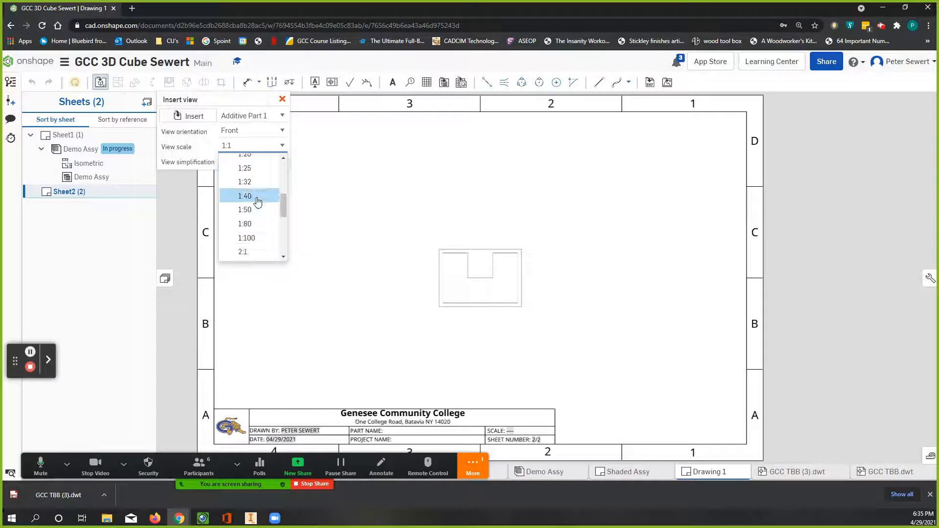
{"action": "left_click", "coordinate": [254, 253]}
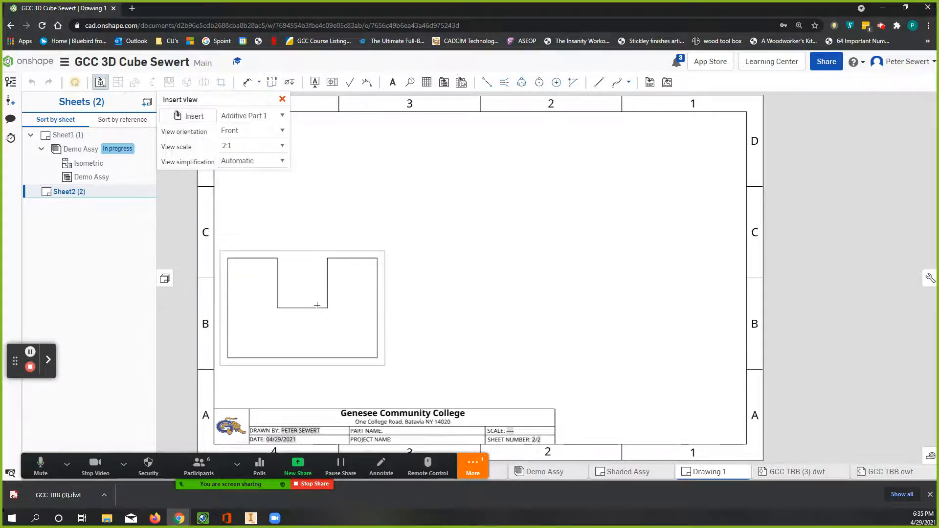
{"action": "left_click", "coordinate": [367, 325]}
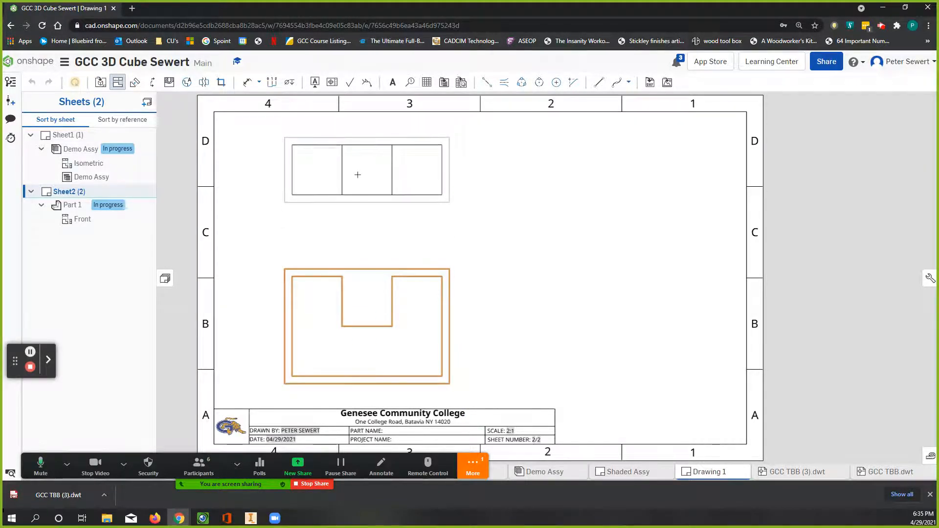
Step: Project a top view above the front view and a right view beside it
{"action": "left_click", "coordinate": [358, 175]}
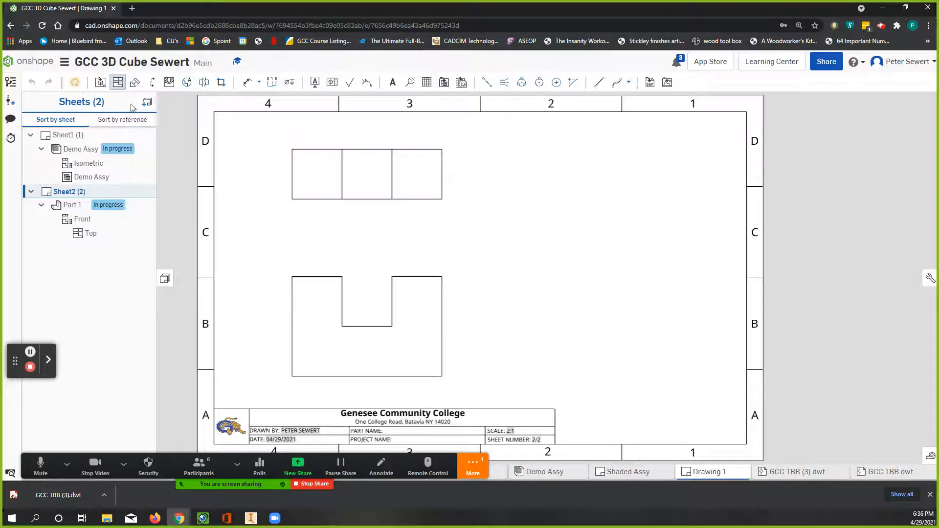
{"action": "left_click", "coordinate": [117, 82]}
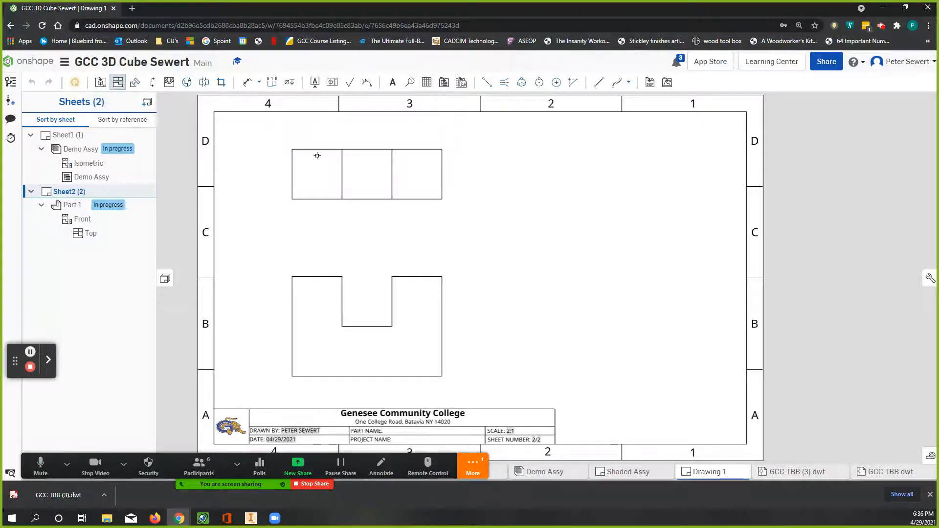
{"action": "left_click", "coordinate": [117, 84]}
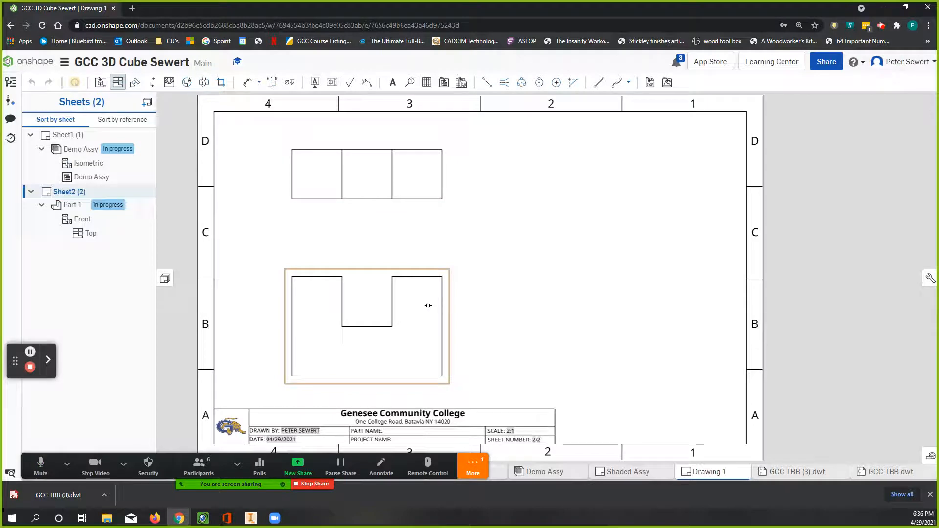
{"action": "left_click", "coordinate": [453, 301]}
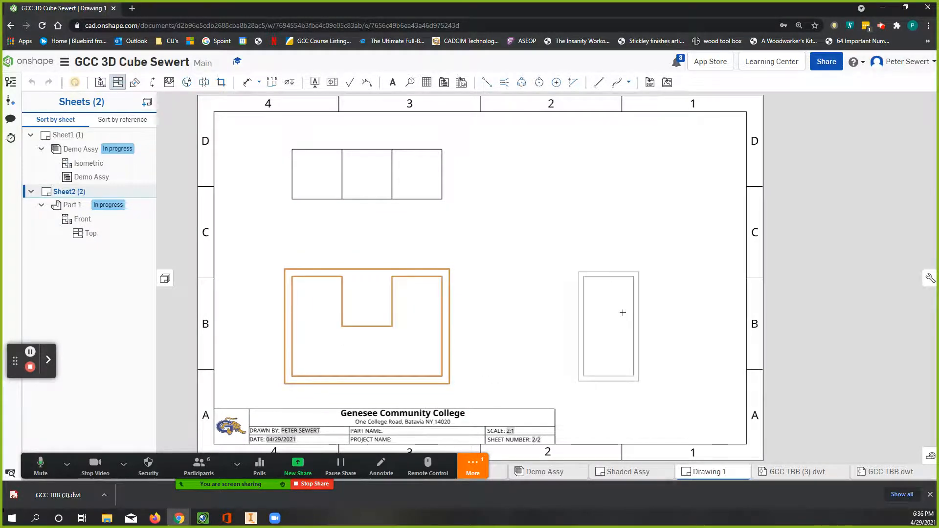
{"action": "left_click", "coordinate": [623, 313]}
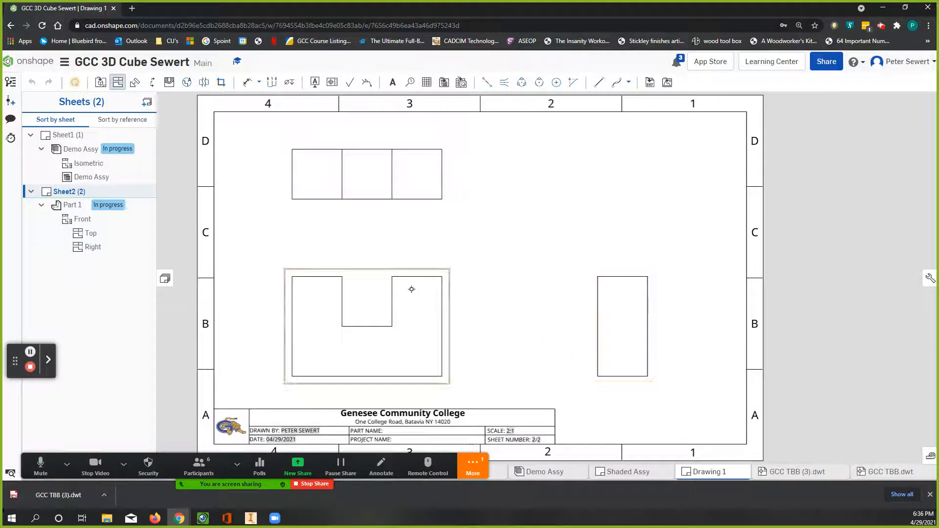
Step: Project an isometric view from the front view into the sheet's upper-right corner
{"action": "left_click_drag", "start_coordinate": [416, 303], "coordinate": [568, 228]}
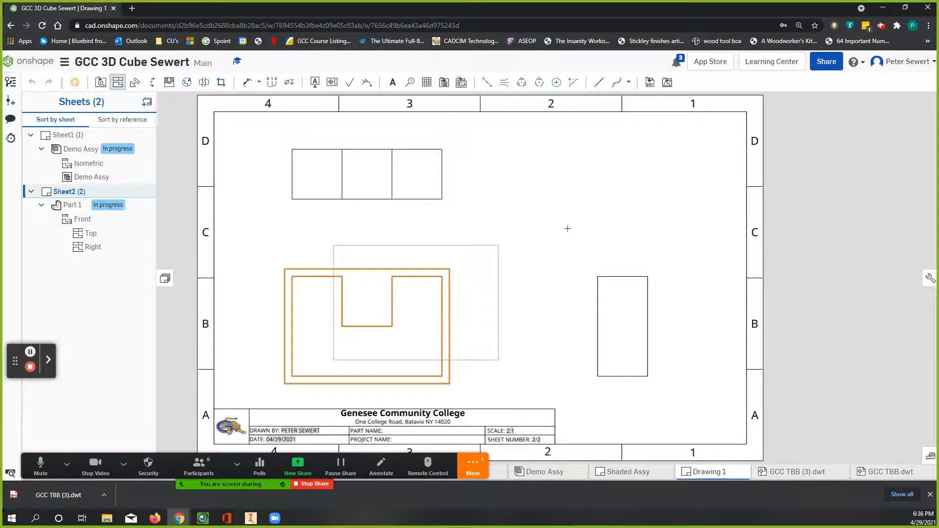
{"action": "left_click", "coordinate": [667, 164]}
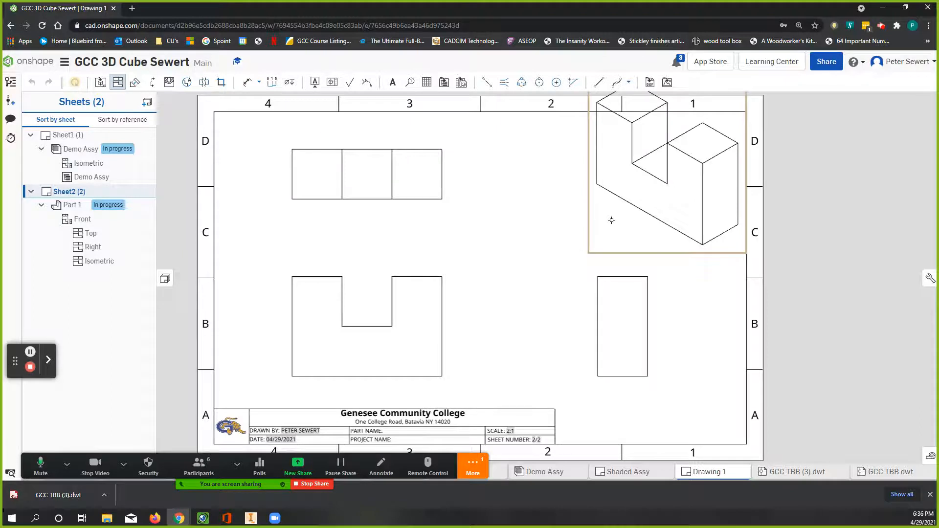
{"action": "key", "text": "Escape"}
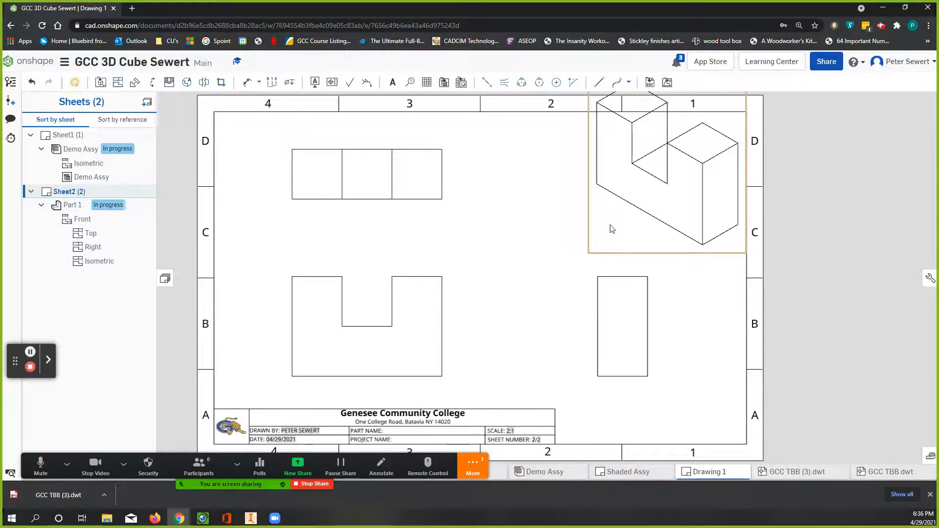
Step: Set the isometric view's scale to 1:1 and move it closer to the sheet's right border
{"action": "left_click", "coordinate": [611, 229]}
{"action": "double_click", "coordinate": [610, 228]}
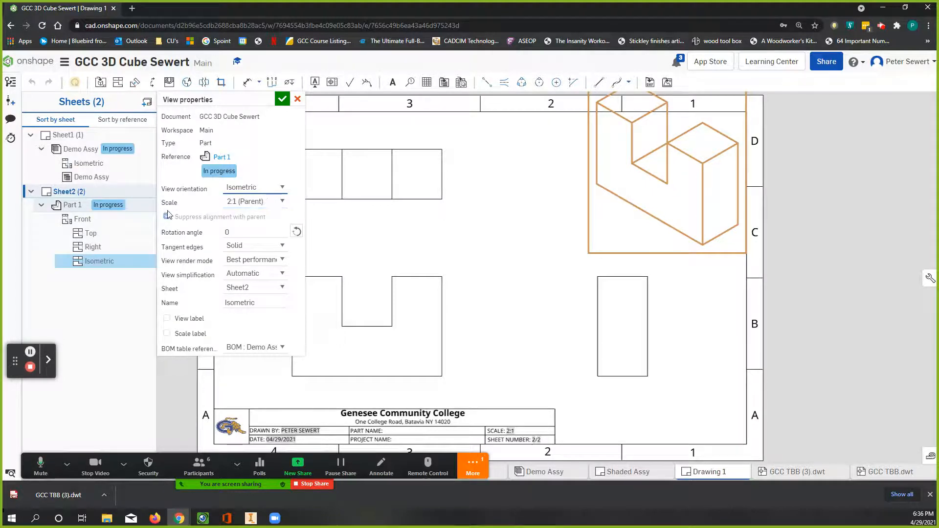
{"action": "left_click", "coordinate": [282, 203]}
{"action": "left_click", "coordinate": [264, 247]}
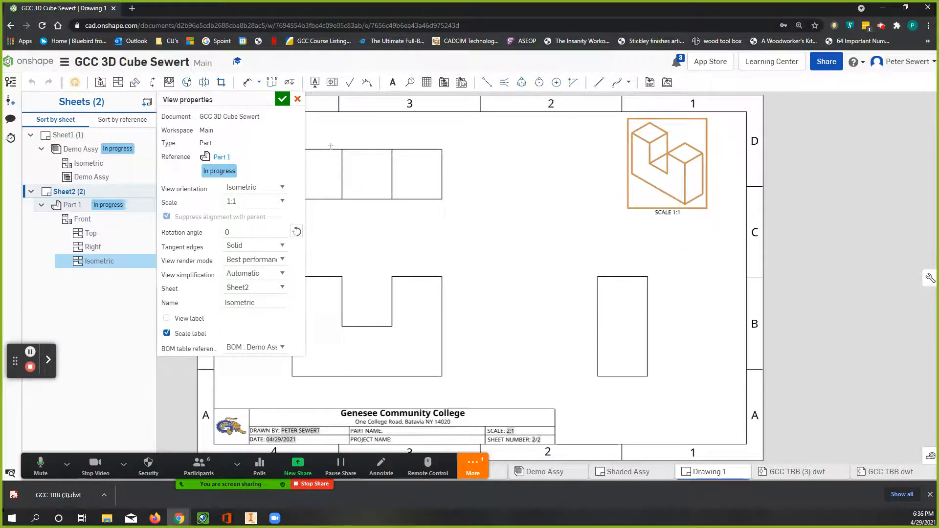
{"action": "left_click", "coordinate": [282, 99]}
{"action": "left_click_drag", "start_coordinate": [665, 186], "coordinate": [694, 186]}
{"action": "left_click", "coordinate": [534, 213]}
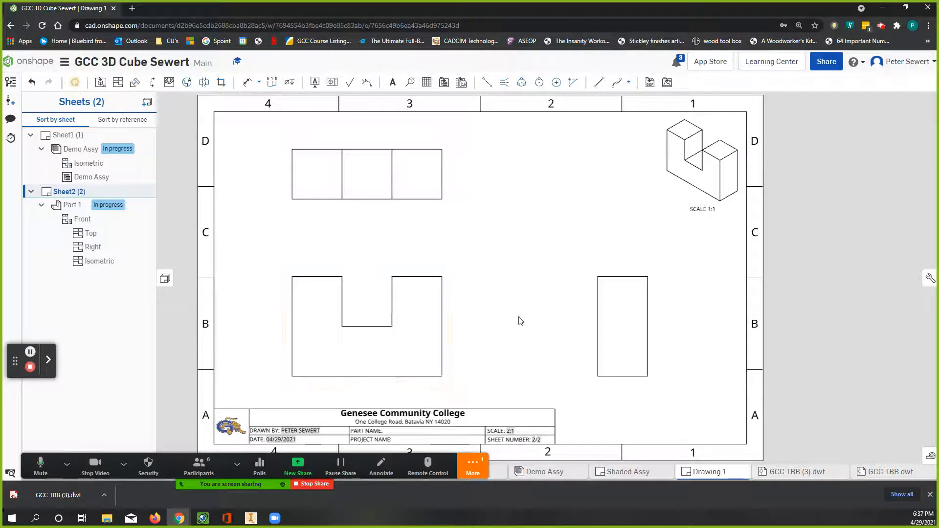
Step: Show hidden lines in the right view
{"action": "left_click", "coordinate": [602, 326]}
{"action": "right_click", "coordinate": [602, 326]}
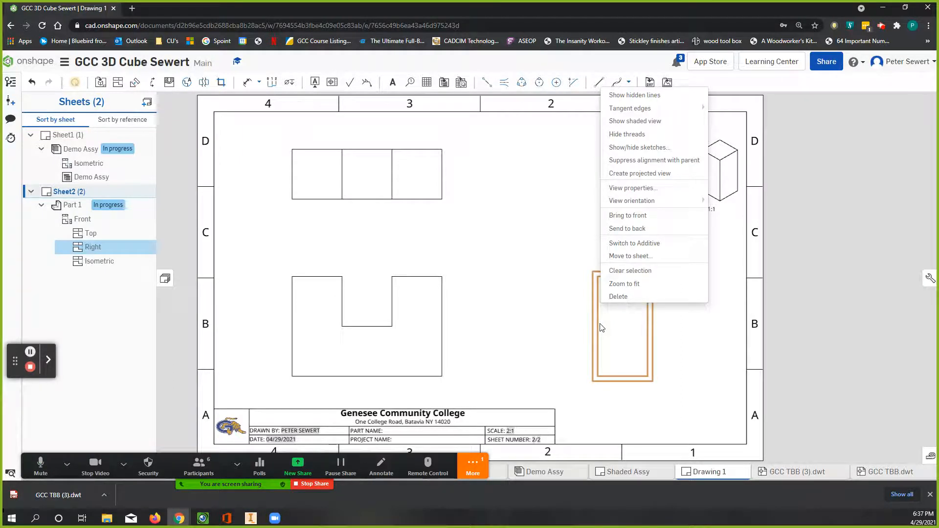
{"action": "left_click", "coordinate": [634, 96]}
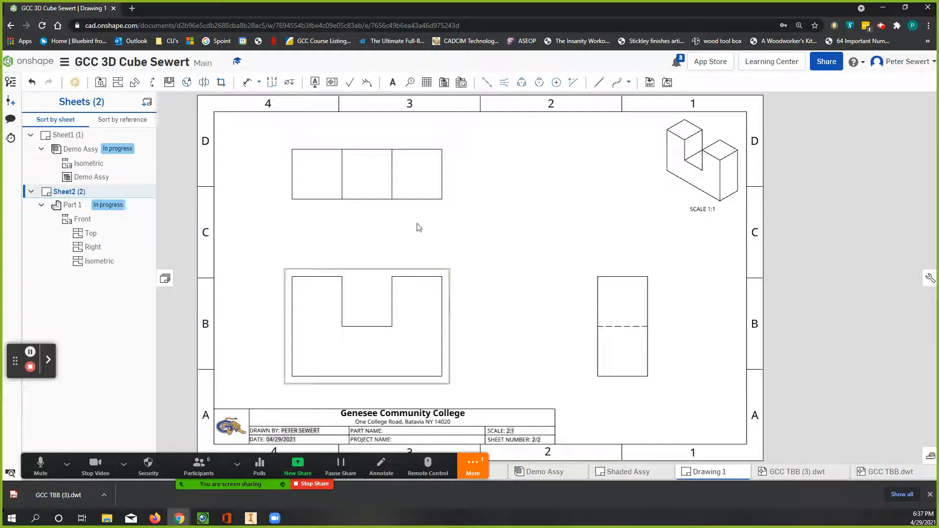
Step: Dimension the vertical distance from the front view's bottom-right corner to the notch floor, placed to the right of the view
{"action": "left_click", "coordinate": [248, 88]}
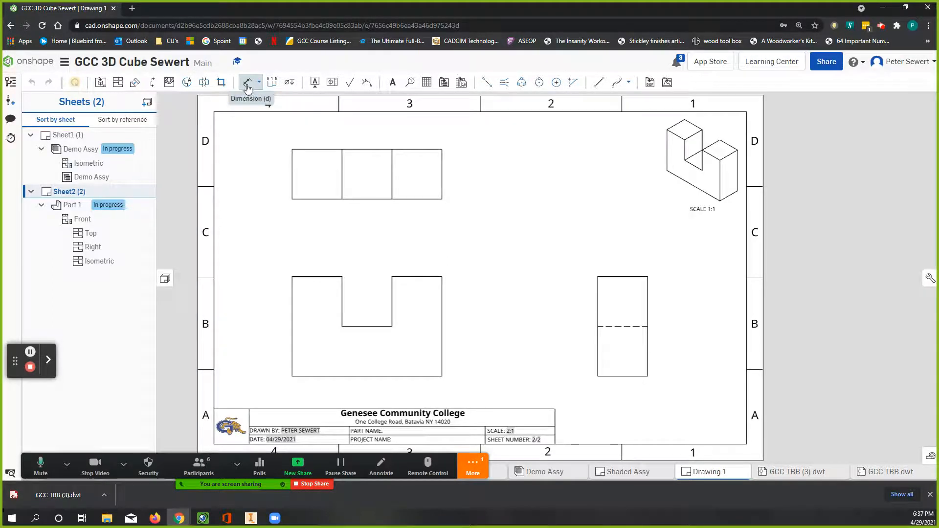
{"action": "left_click", "coordinate": [247, 86]}
{"action": "left_click", "coordinate": [442, 376]}
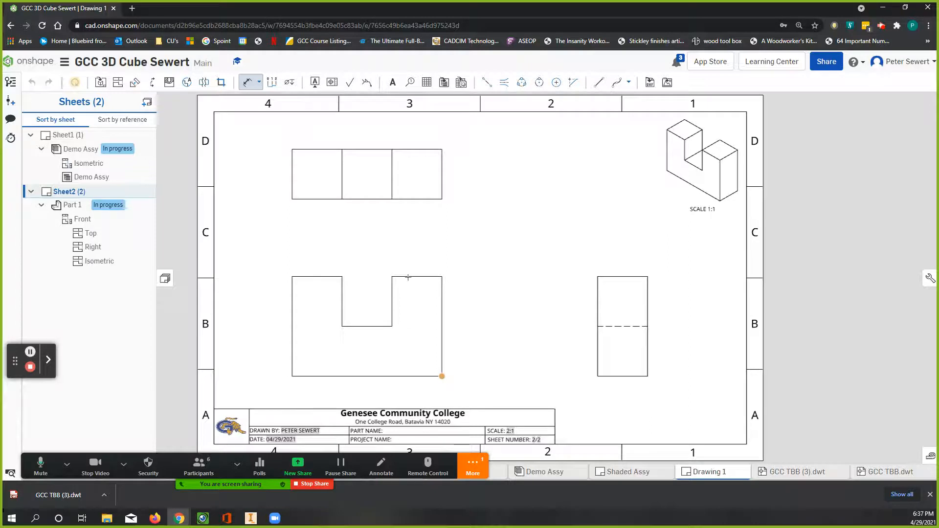
{"action": "left_click", "coordinate": [393, 326]}
{"action": "left_click", "coordinate": [392, 326]}
{"action": "left_click", "coordinate": [443, 377]}
{"action": "left_click", "coordinate": [458, 357]}
Step: Try to dimension the front view's overall height from its bottom edge to its upper edge
{"action": "left_click", "coordinate": [430, 377]}
{"action": "left_click", "coordinate": [429, 376]}
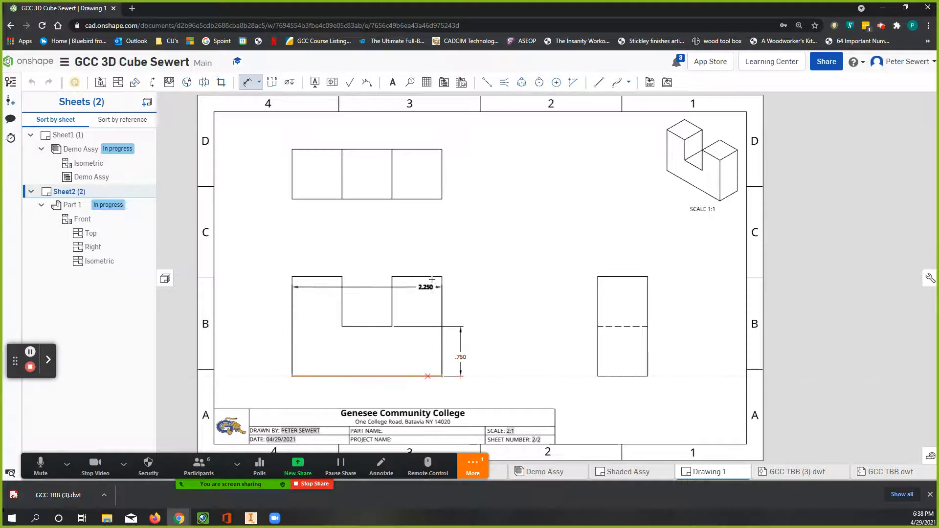
{"action": "left_click", "coordinate": [433, 278]}
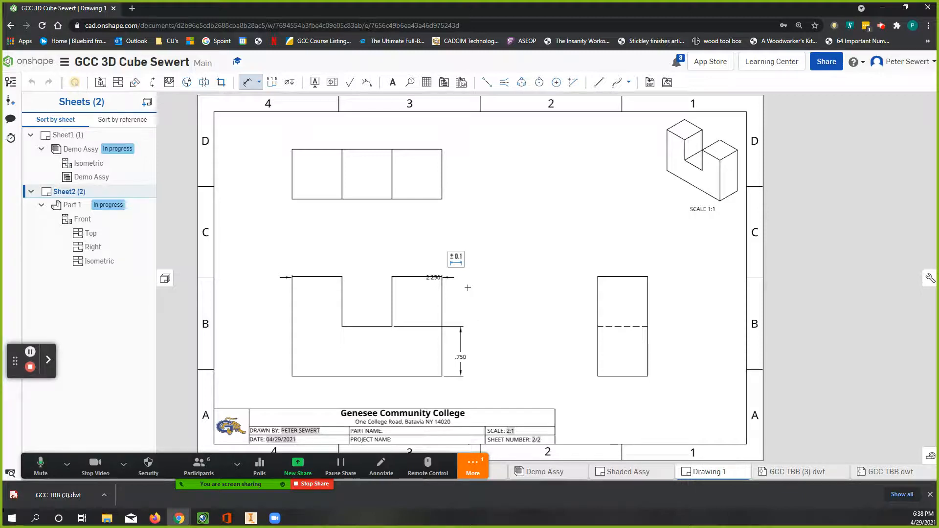
{"action": "key", "text": "Escape"}
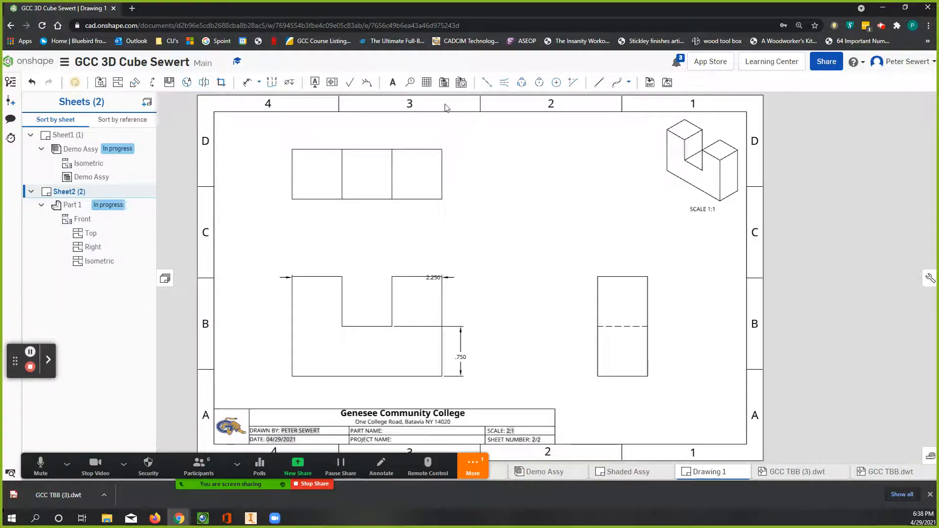
{"action": "left_click", "coordinate": [247, 81]}
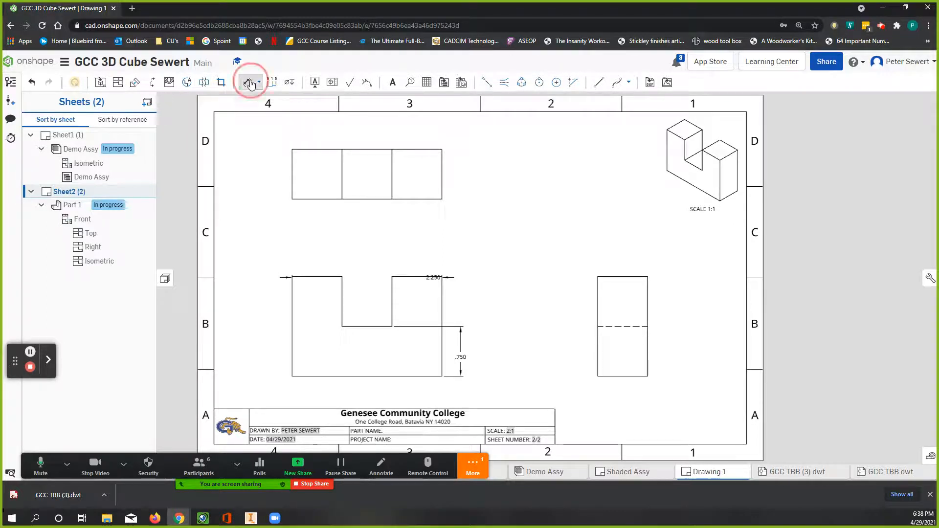
{"action": "key", "text": "Escape"}
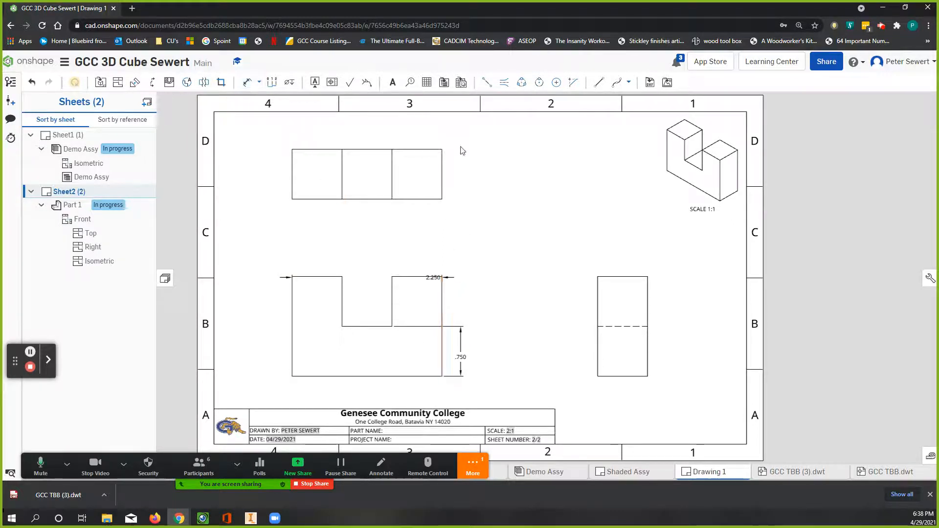
Step: Delete the horizontal width dimension lying across the front view's upper edge
{"action": "left_click", "coordinate": [450, 278]}
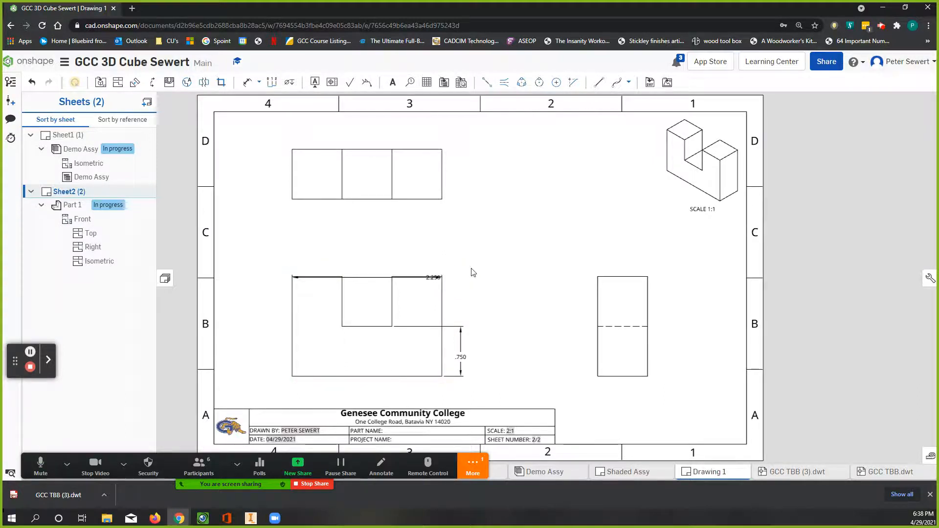
{"action": "left_click", "coordinate": [370, 279]}
{"action": "key", "text": "Delete"}
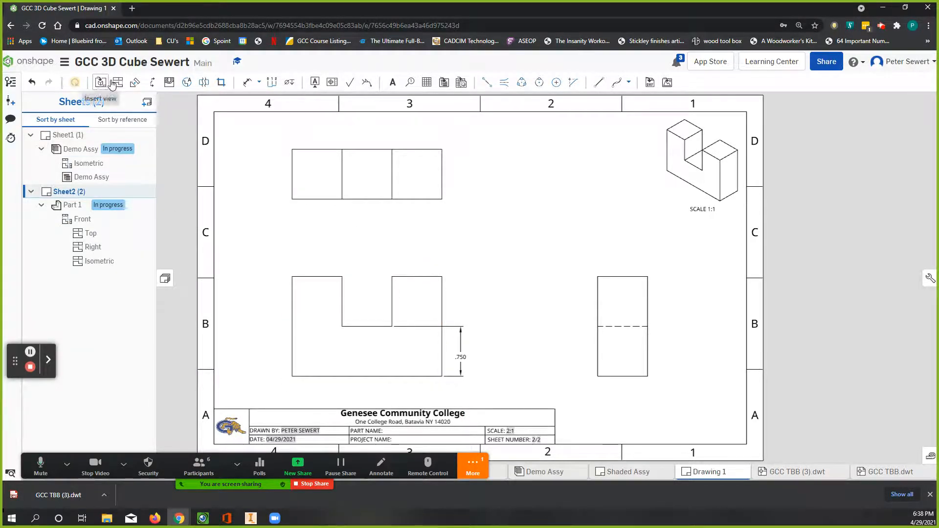
Step: Dimension the front view's overall height from the bottom edge to the upper-right corner, placed outside the notch-floor dimension
{"action": "left_click", "coordinate": [246, 83]}
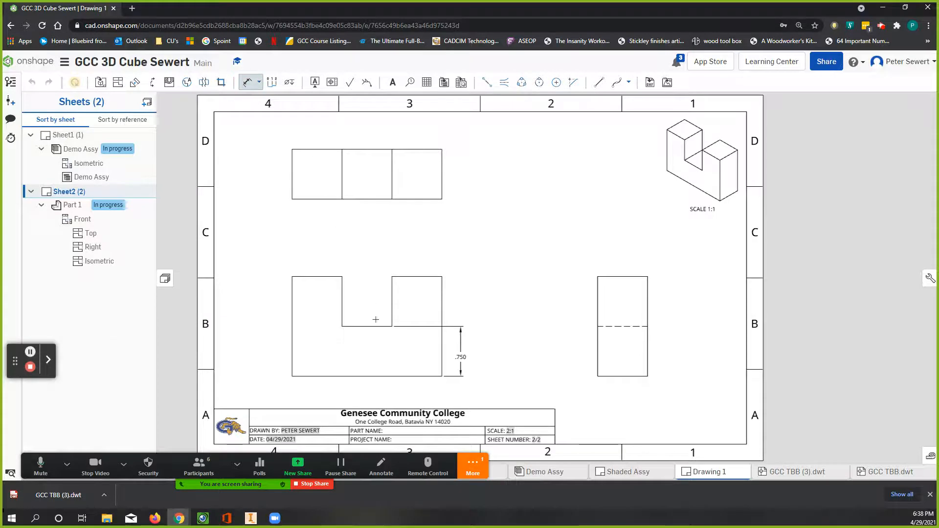
{"action": "left_click", "coordinate": [427, 376]}
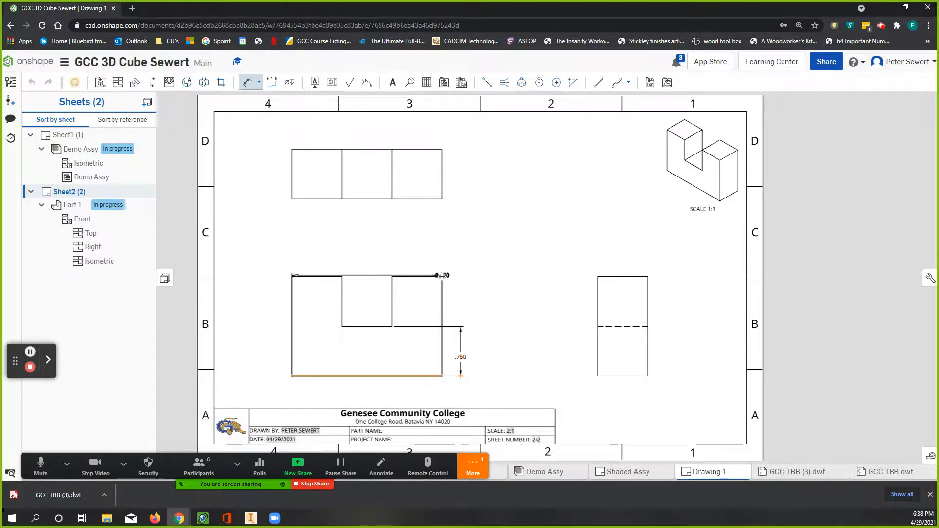
{"action": "left_click", "coordinate": [442, 277]}
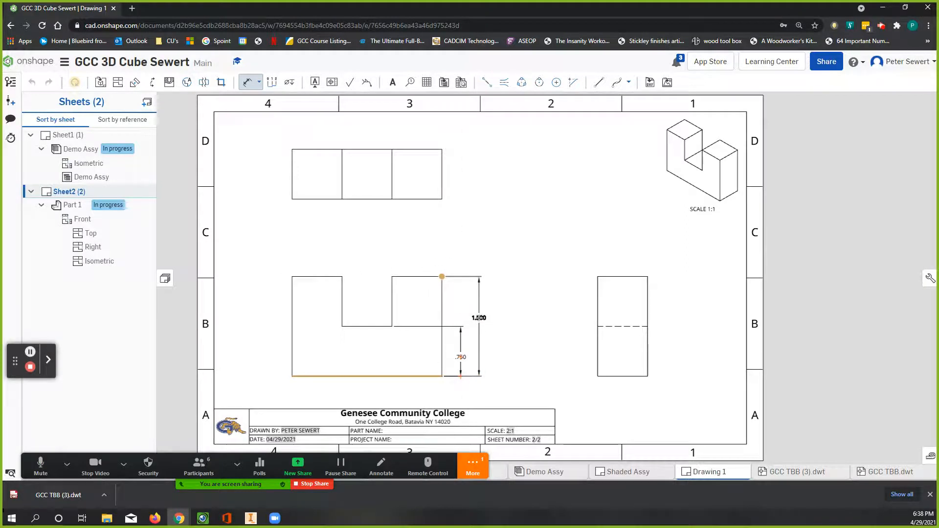
{"action": "left_click", "coordinate": [473, 327]}
{"action": "key", "text": "Escape"}
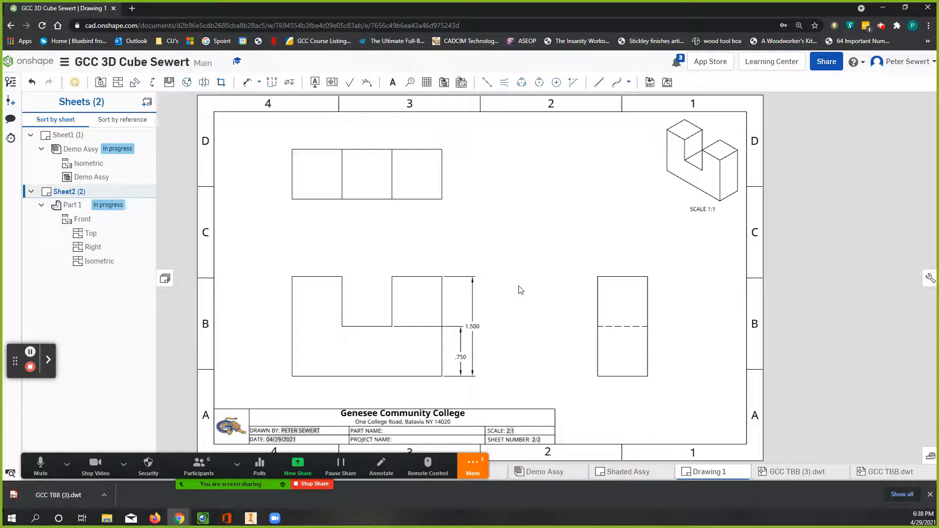
Step: Dimension the width of the front view's left leg between its upper corners, placed just above the view
{"action": "left_click", "coordinate": [478, 327]}
{"action": "left_click", "coordinate": [246, 83]}
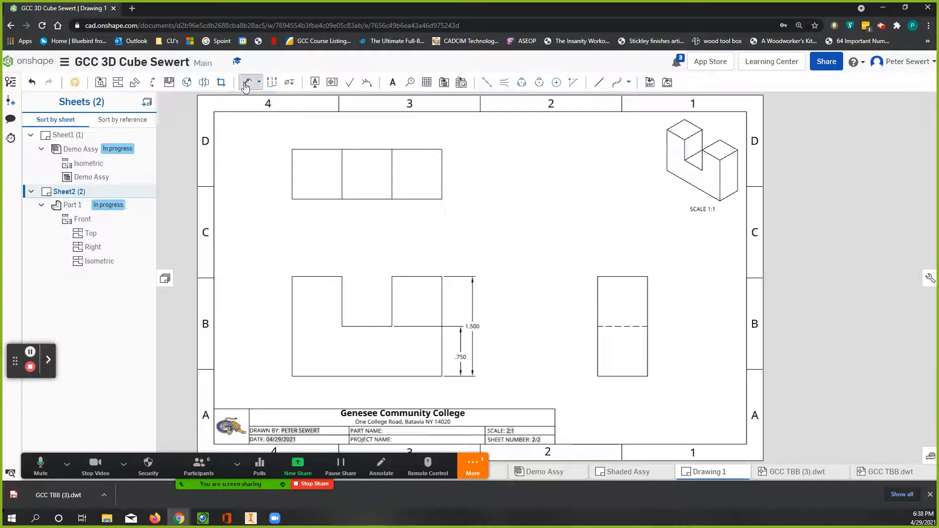
{"action": "left_click", "coordinate": [292, 277]}
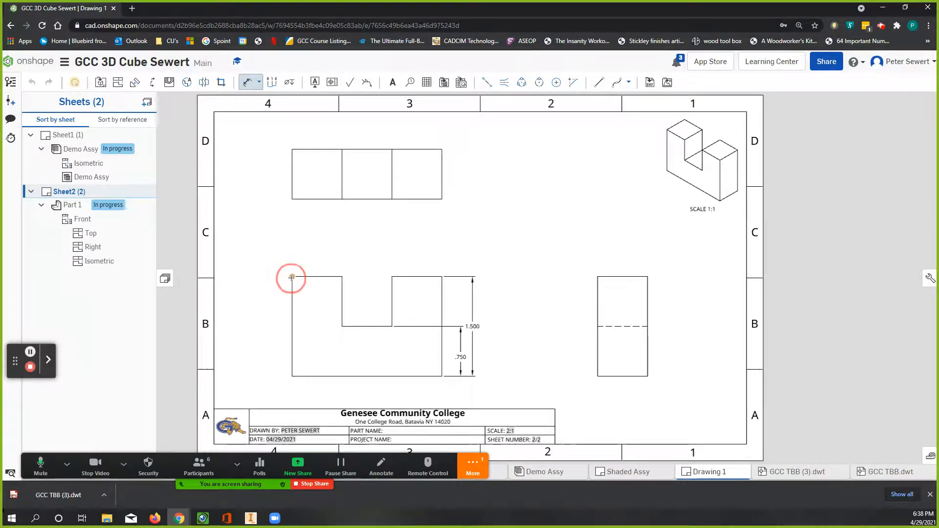
{"action": "left_click", "coordinate": [343, 277]}
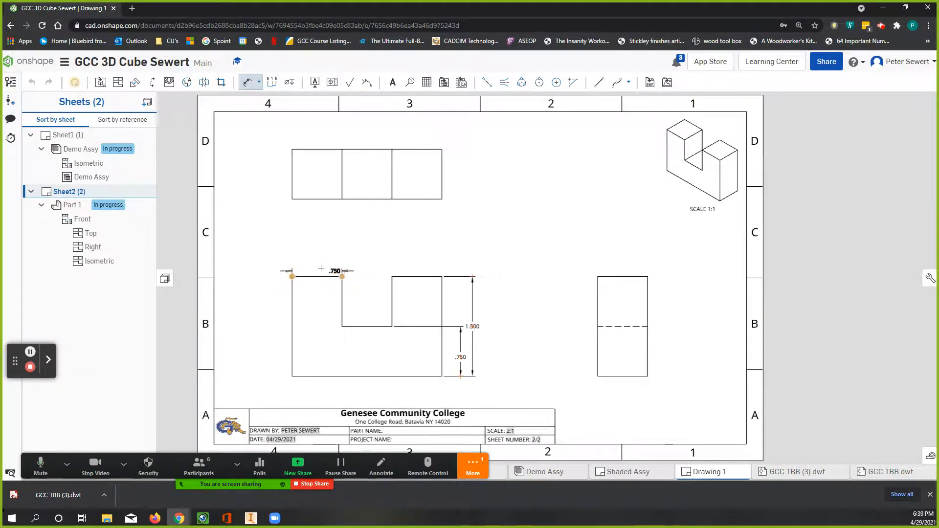
{"action": "left_click", "coordinate": [317, 263]}
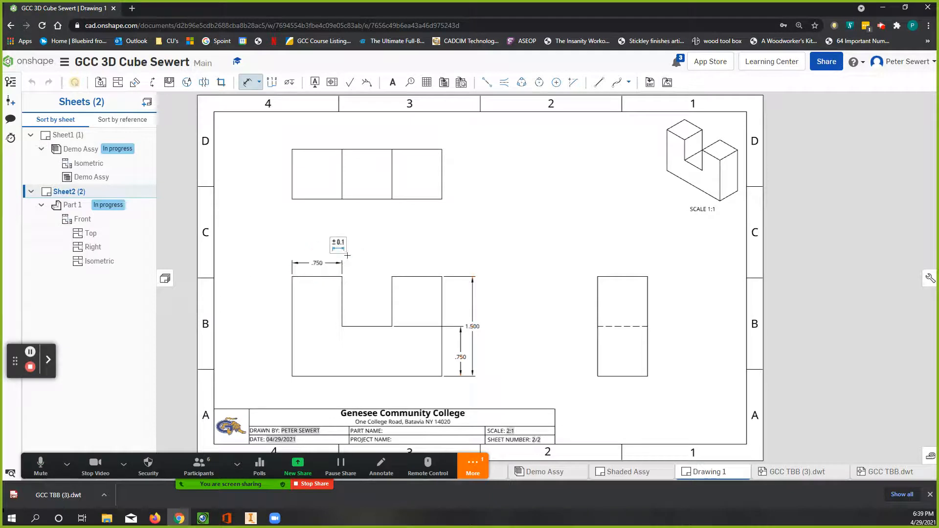
Step: Dimension the horizontal distance from the front view's upper-left corner to the notch's right side, stacked above the leg-width dimension
{"action": "left_click", "coordinate": [292, 277]}
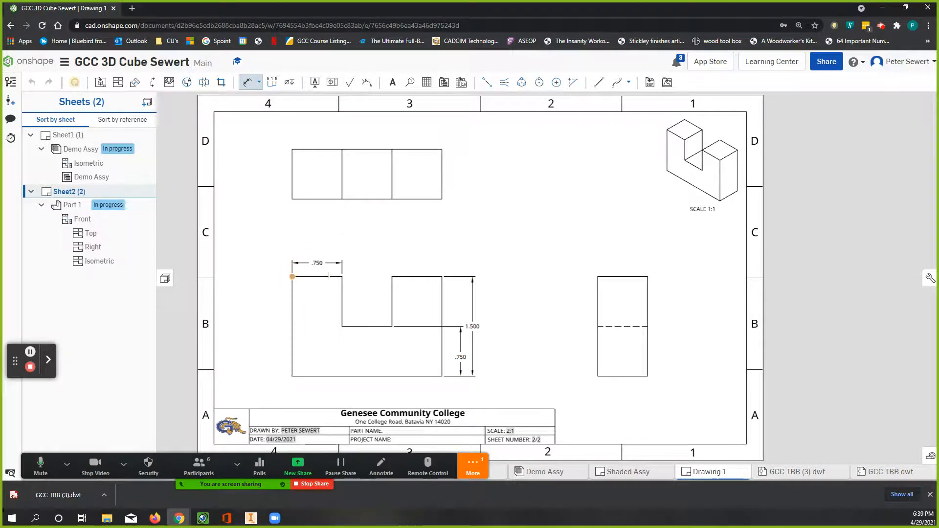
{"action": "left_click", "coordinate": [392, 277]}
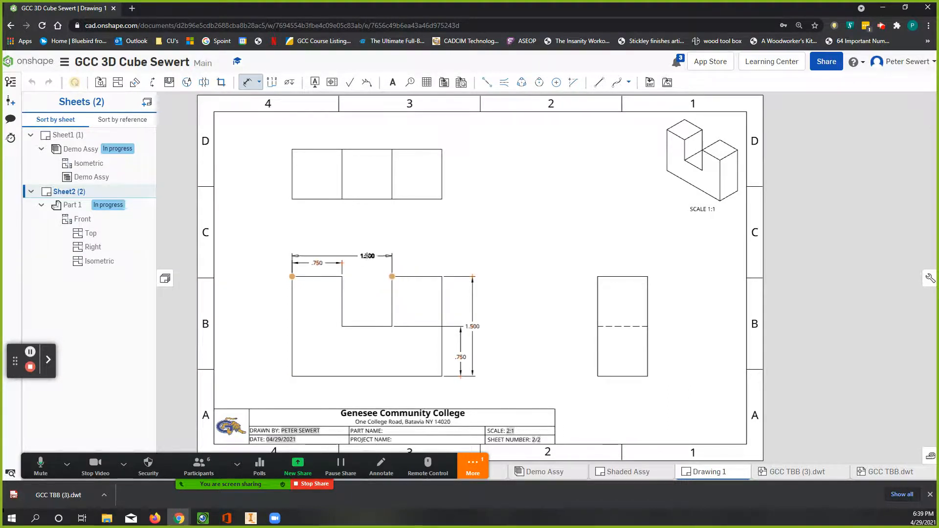
{"action": "left_click", "coordinate": [344, 254]}
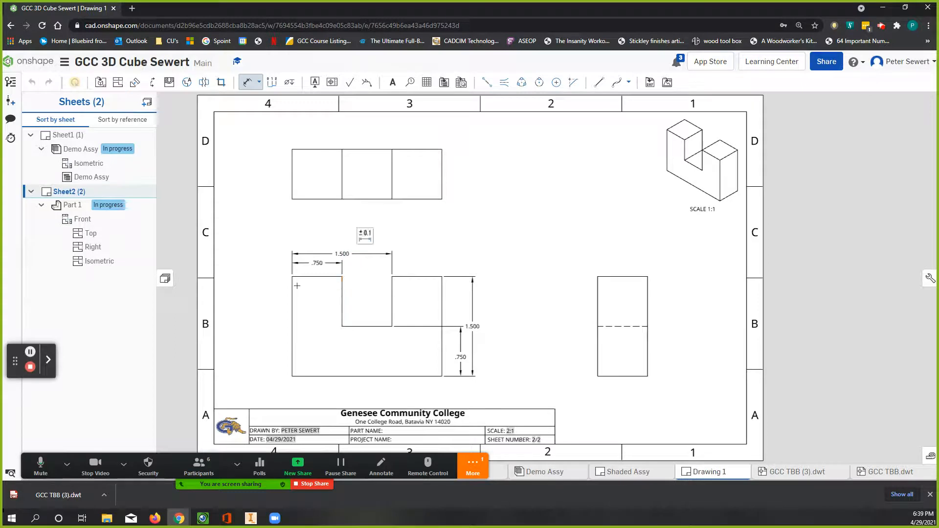
Step: Dimension the front view's overall width from its left edge to the upper-right corner, placed above the two stacked horizontal dimensions
{"action": "left_click", "coordinate": [293, 283]}
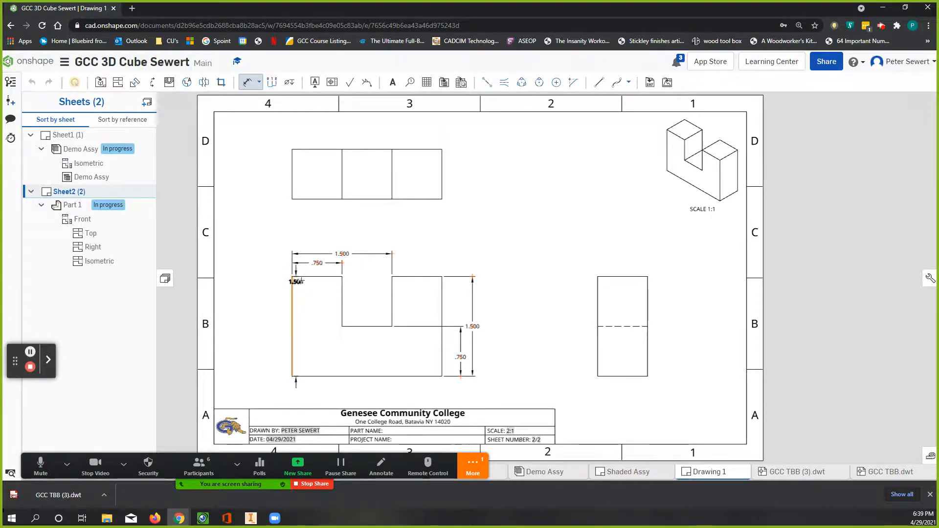
{"action": "left_click", "coordinate": [442, 277]}
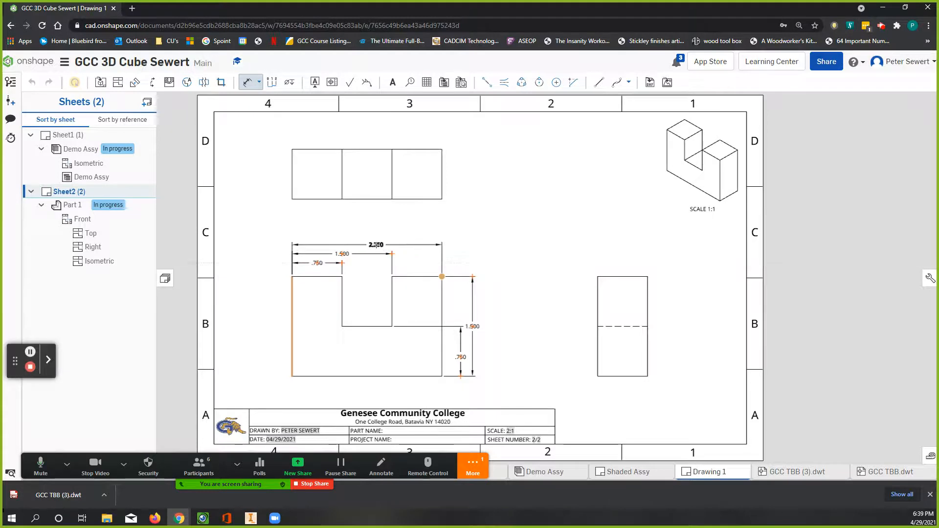
{"action": "left_click", "coordinate": [376, 245]}
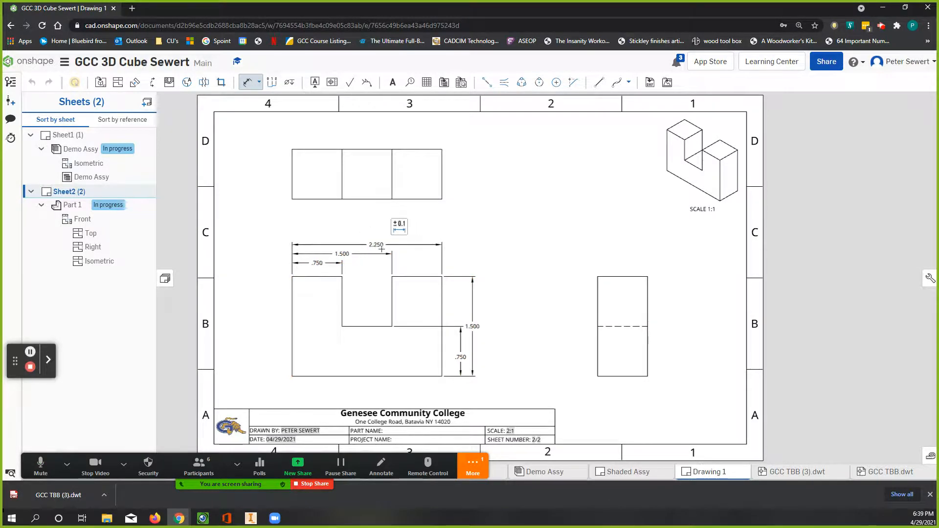
{"action": "key", "text": "Escape"}
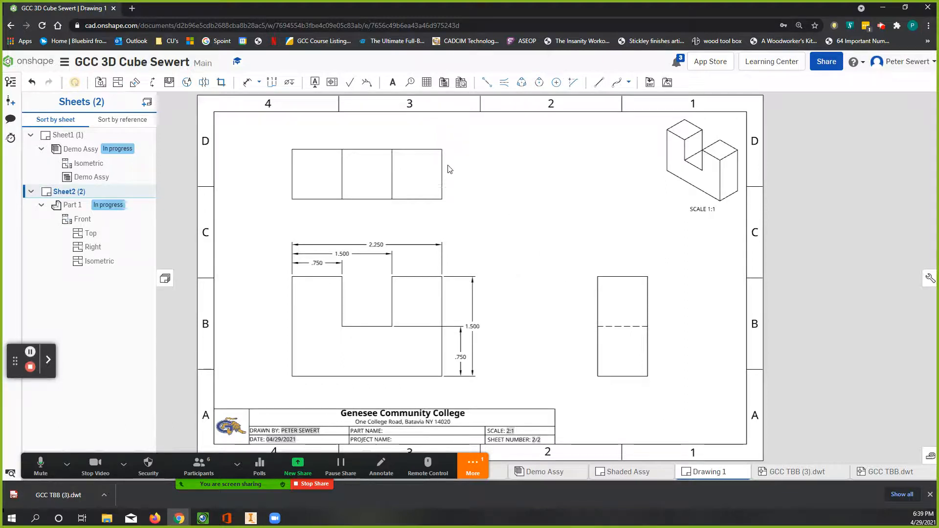
Step: Dimension the part's depth between the top view's two right corners, placed to the right of that view
{"action": "left_click", "coordinate": [246, 87]}
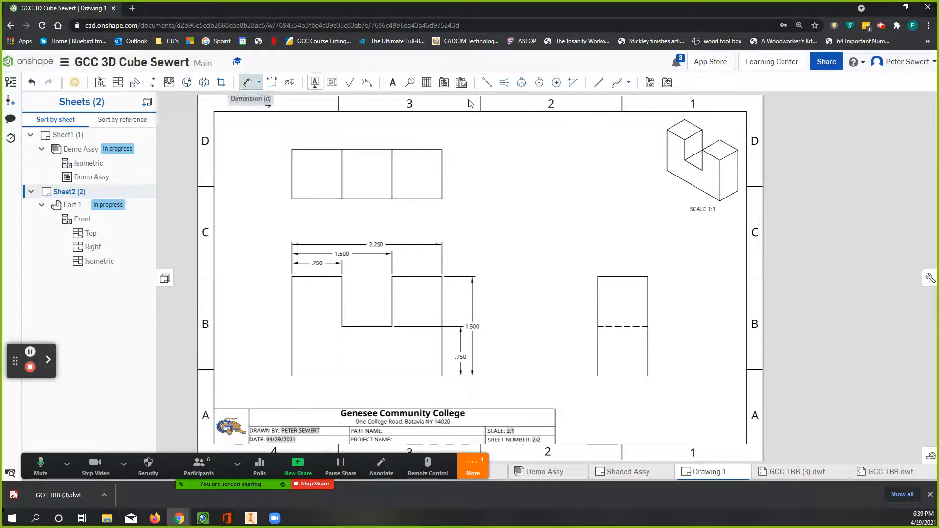
{"action": "left_click", "coordinate": [442, 149]}
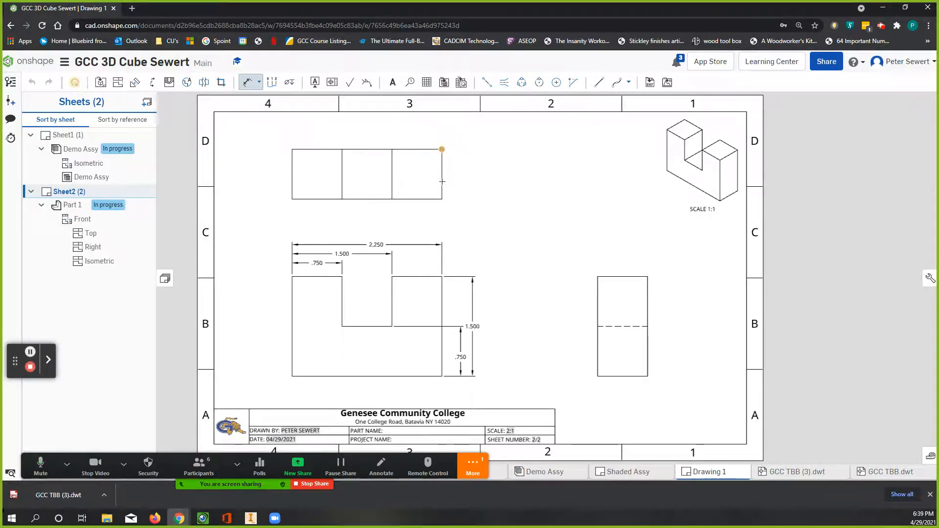
{"action": "left_click", "coordinate": [442, 199]}
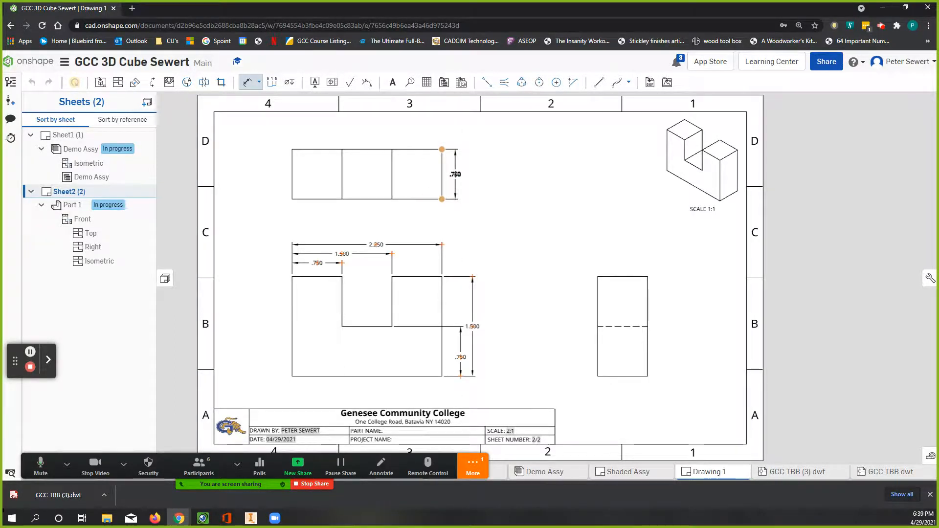
{"action": "left_click", "coordinate": [455, 174]}
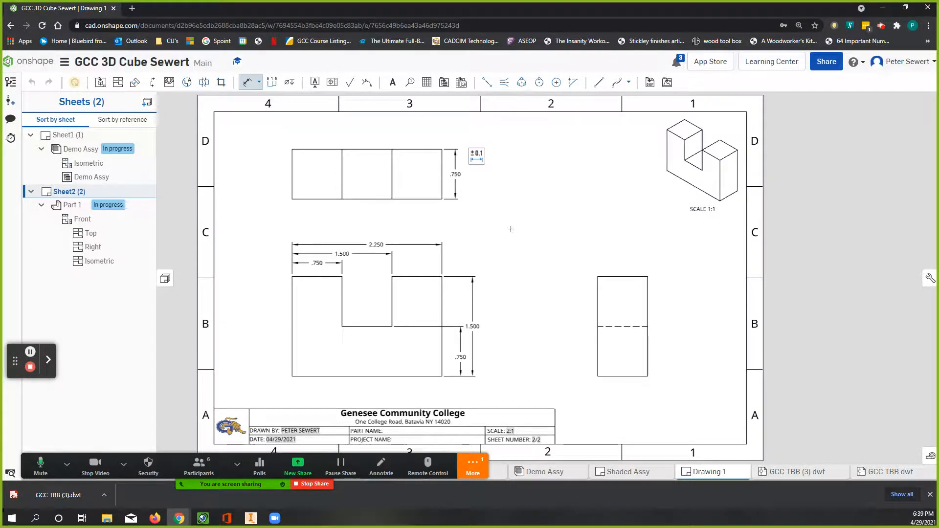
Step: Complete the title block's PART NAME note with LT BLUE
{"action": "scroll", "coordinate": [398, 435], "scroll_direction": "down", "scroll_amount": 1}
{"action": "mouse_move", "coordinate": [407, 433]}
{"action": "middle_mouse_down"}
{"action": "mouse_move", "coordinate": [447, 303]}
{"action": "mouse_move", "coordinate": [427, 280]}
{"action": "middle_mouse_up"}
{"action": "scroll", "coordinate": [426, 282], "scroll_direction": "up", "scroll_amount": 6}
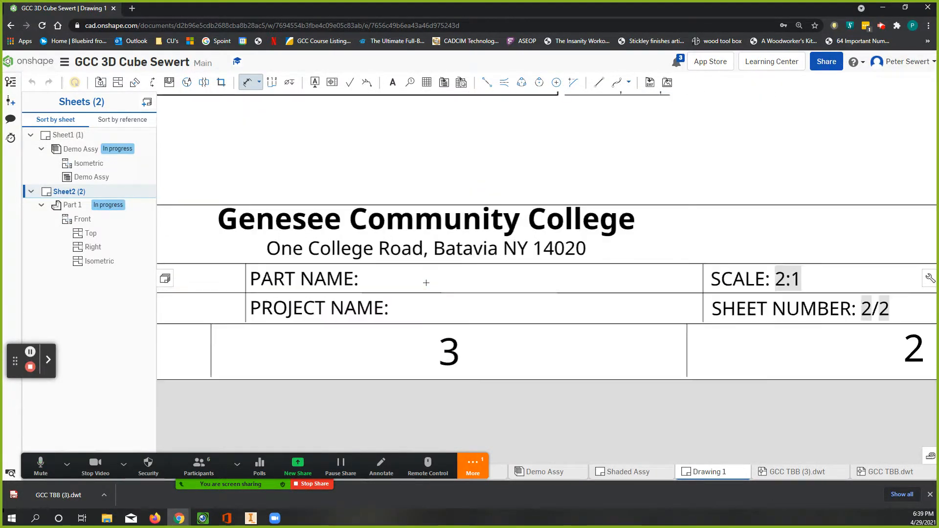
{"action": "double_click", "coordinate": [378, 281]}
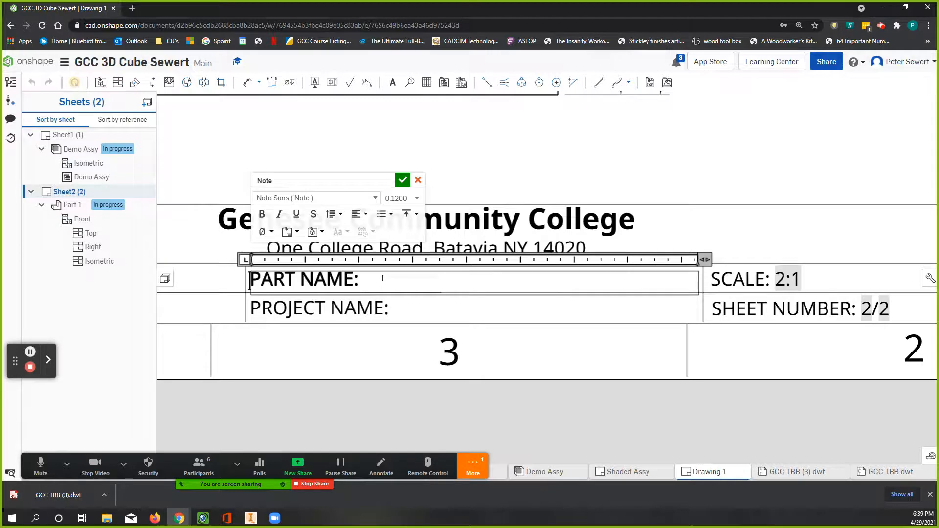
{"action": "left_click", "coordinate": [383, 277]}
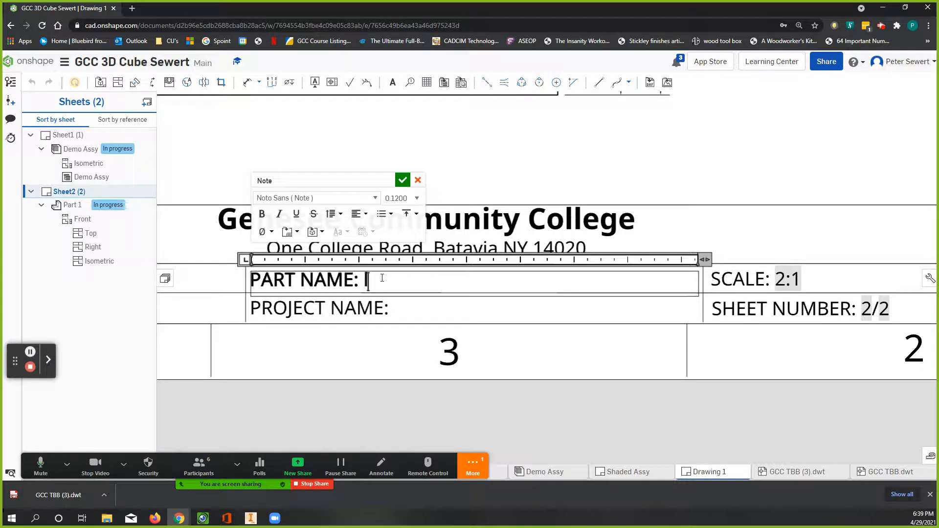
{"action": "key", "text": "BackSpace"}
{"action": "type", "text": "L"}
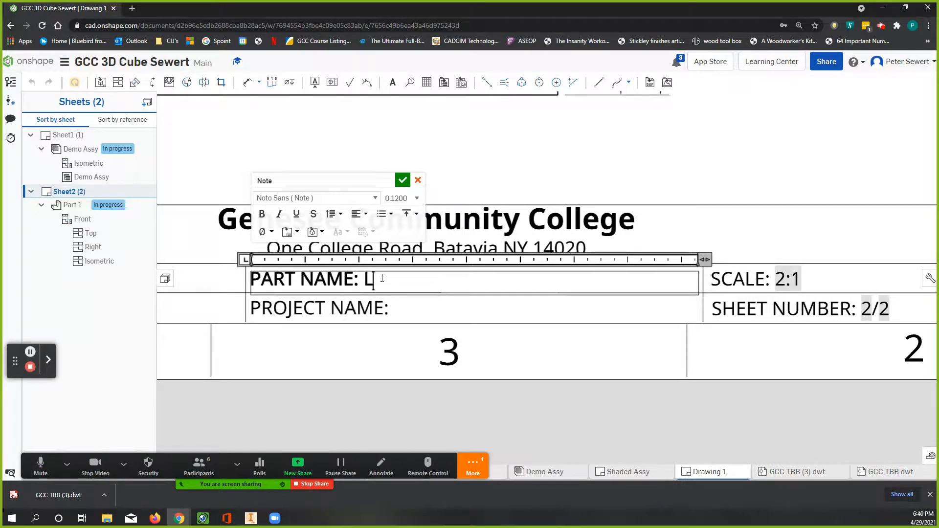
{"action": "type", "text": "T BLUE"}
{"action": "left_click", "coordinate": [416, 308]}
Step: Complete the title block's PROJECT NAME note with PUZZLE CUBE
{"action": "left_click", "coordinate": [415, 309]}
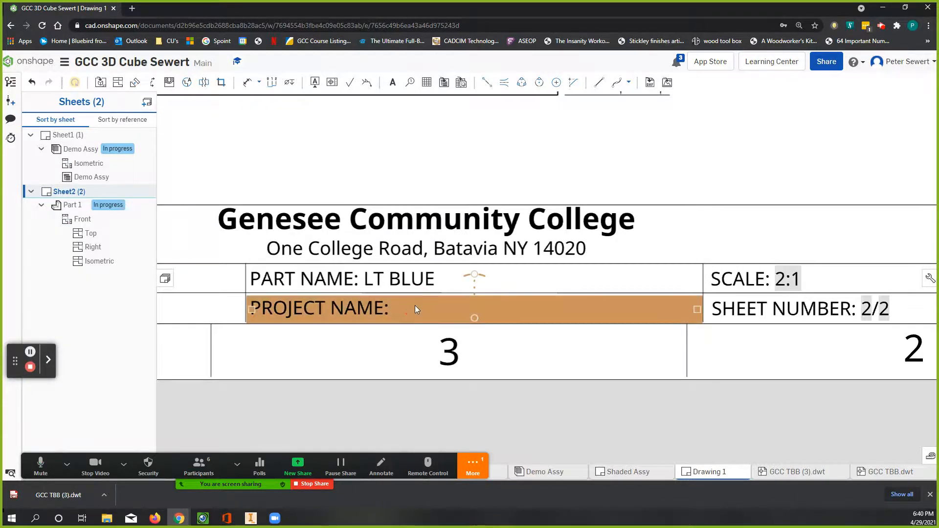
{"action": "double_click", "coordinate": [402, 309]}
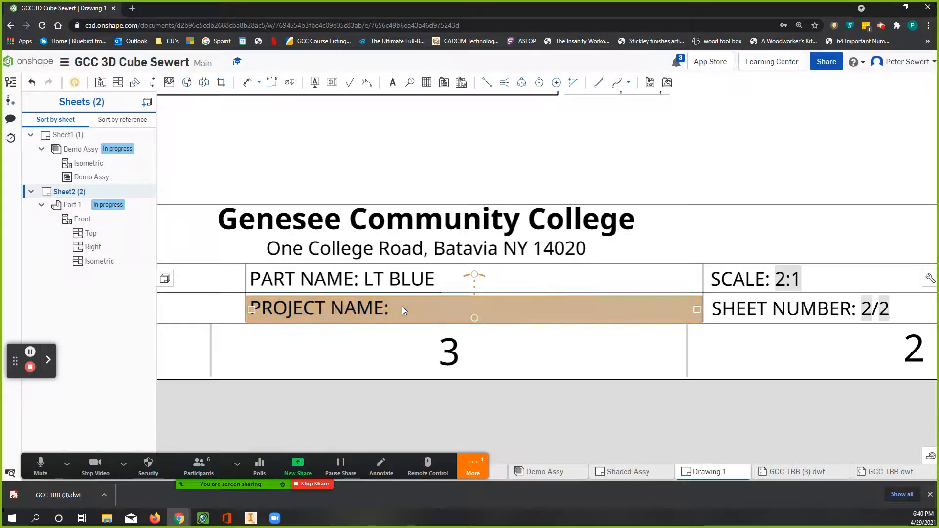
{"action": "double_click", "coordinate": [402, 306]}
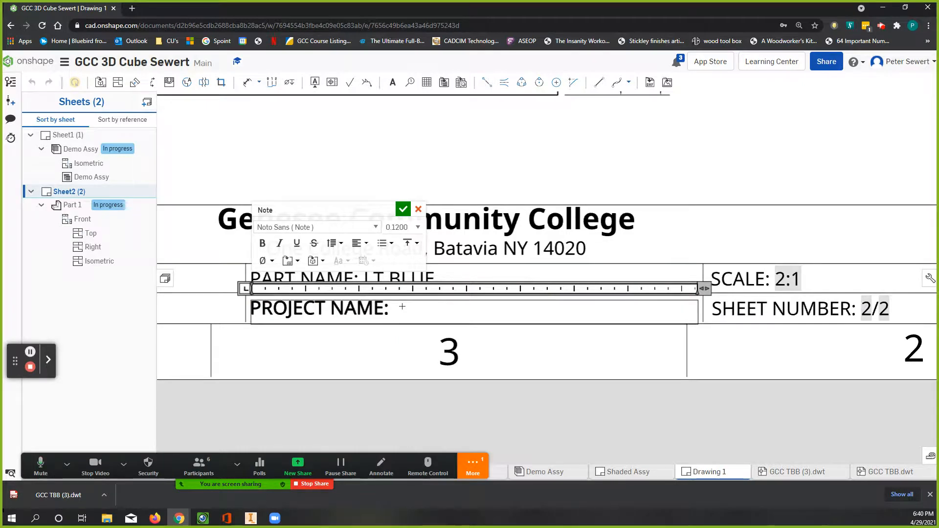
{"action": "type", "text": "PUZZLE CUB"}
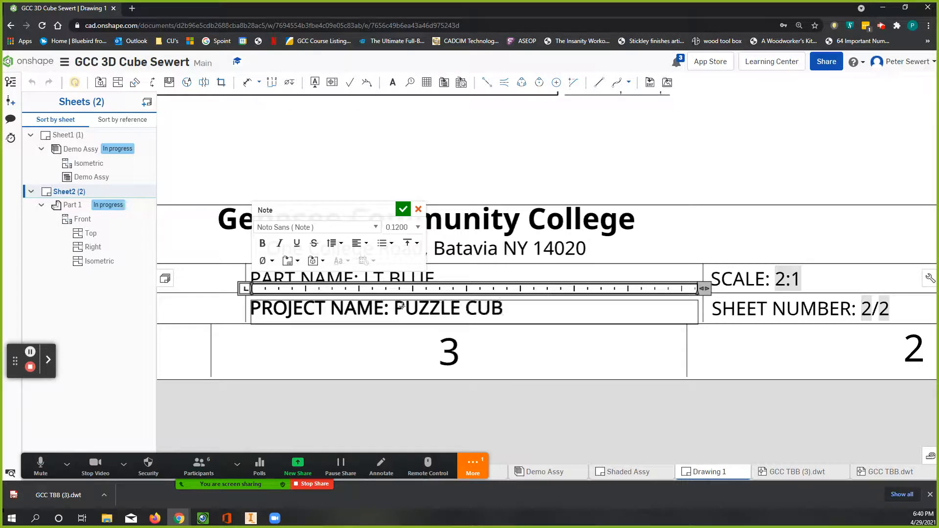
{"action": "type", "text": "E"}
{"action": "left_click", "coordinate": [404, 210]}
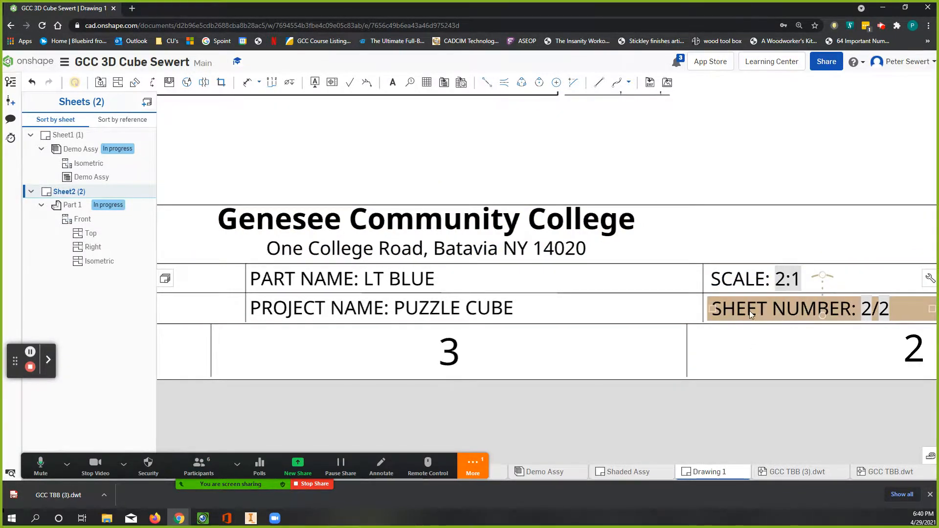
{"action": "scroll", "coordinate": [645, 309], "scroll_direction": "down", "scroll_amount": 4}
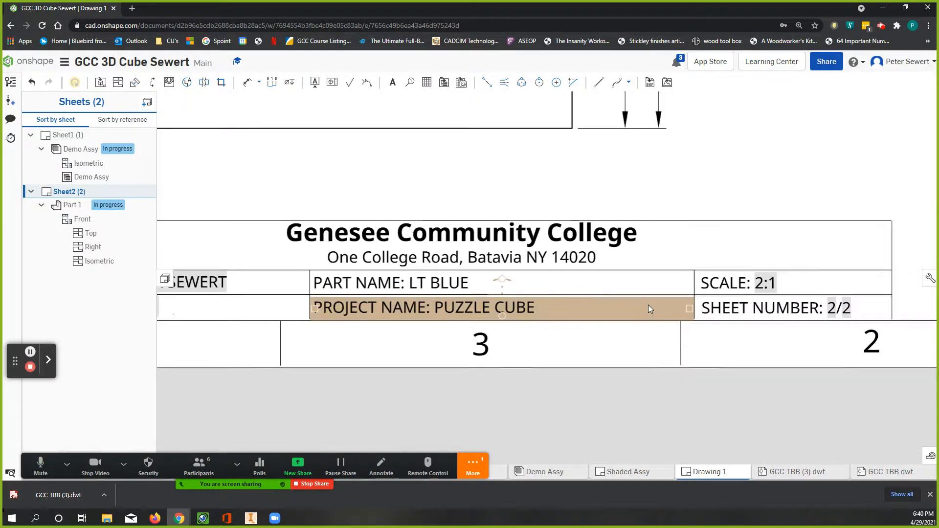
{"action": "scroll", "coordinate": [518, 265], "scroll_direction": "down", "scroll_amount": 3}
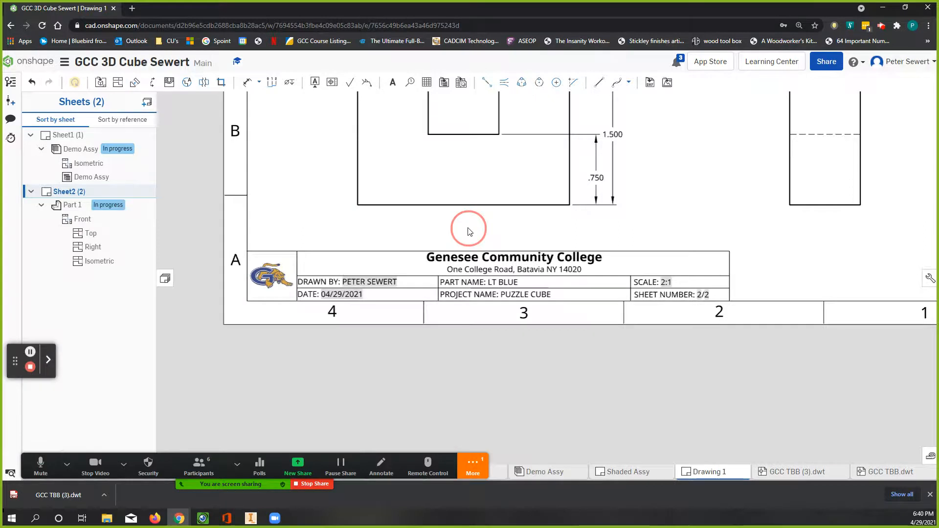
{"action": "middle_click", "coordinate": [468, 229]}
{"action": "middle_click", "coordinate": [469, 229]}
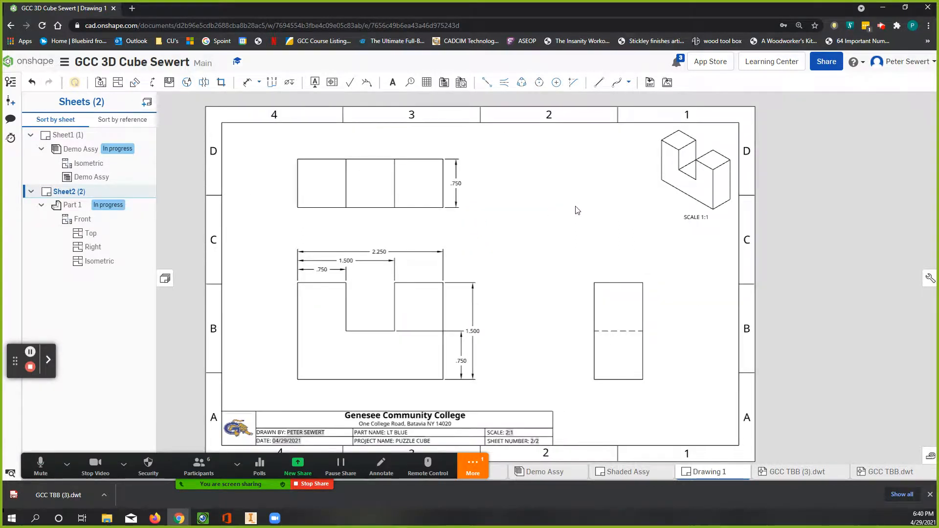
{"action": "scroll", "coordinate": [575, 206], "scroll_direction": "down", "scroll_amount": 1}
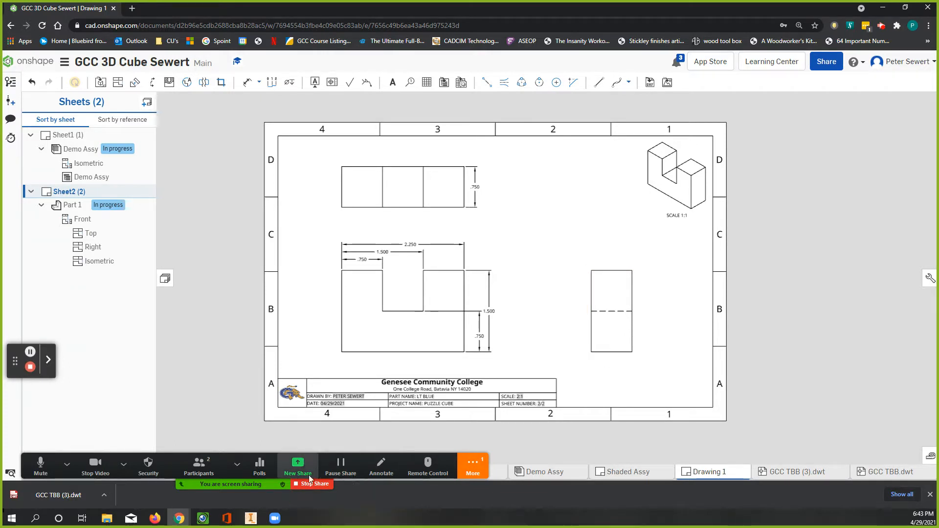
Step: Stop the screen share and close the browser window containing the drawing
{"action": "left_click", "coordinate": [318, 483]}
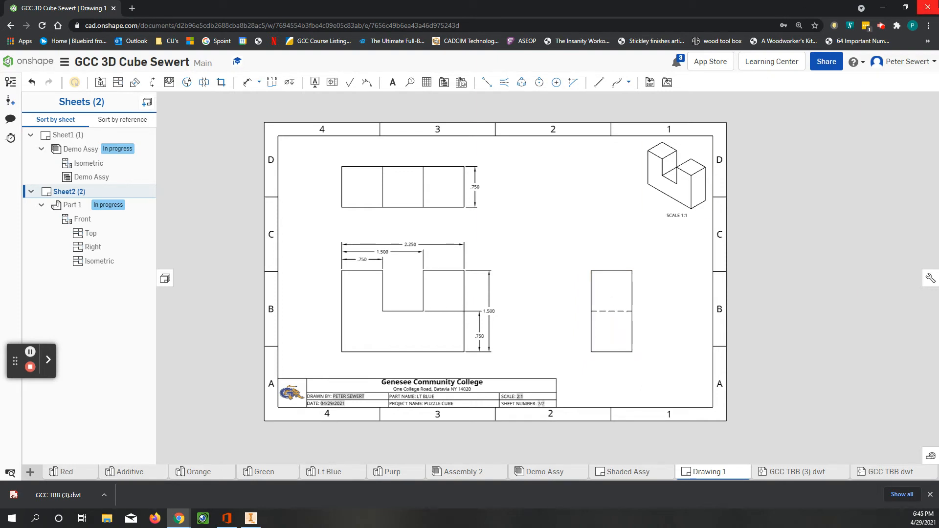
{"action": "left_click", "coordinate": [928, 8]}
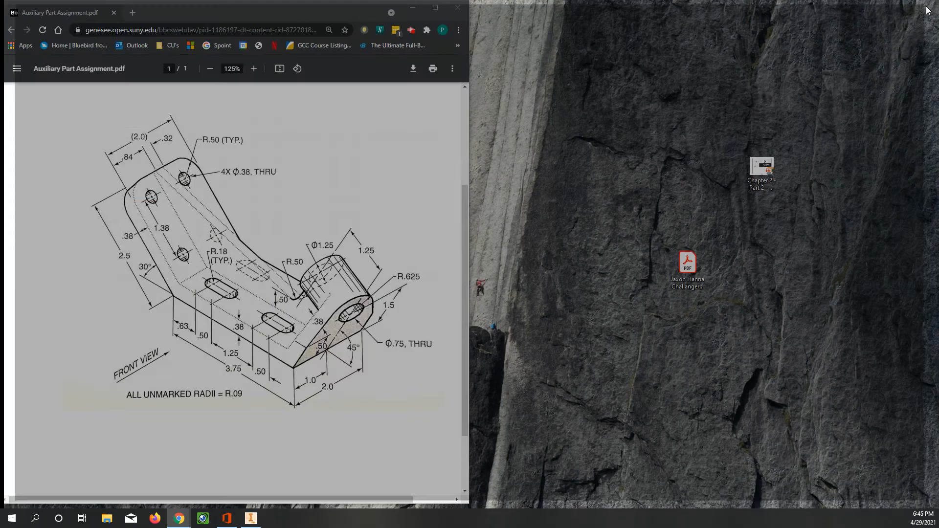